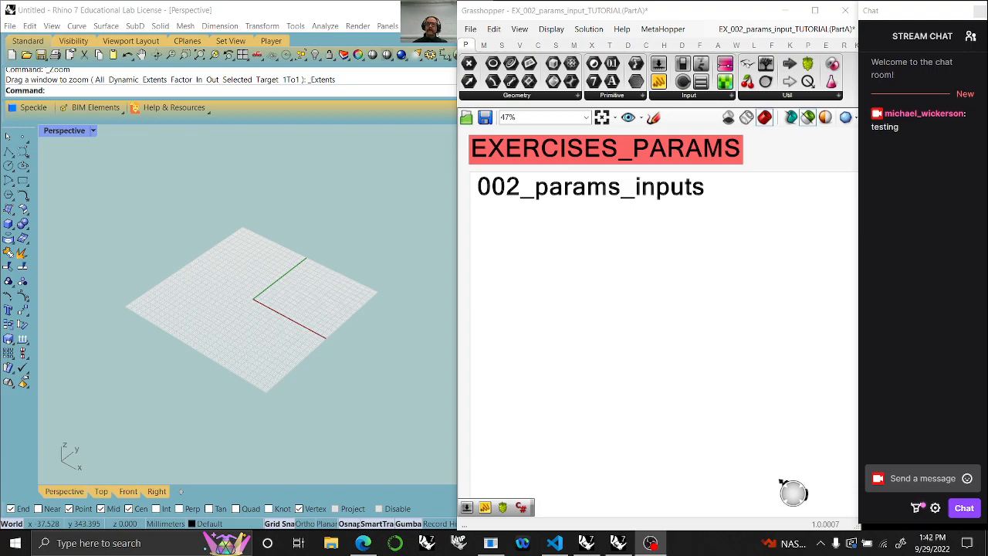
Place an Exceptions component on the canvas below the 002_params_inputs title
{"action": "left_click_drag", "start_coordinate": [767, 74], "coordinate": [503, 229]}
{"action": "scroll", "coordinate": [533, 214], "scroll_direction": "up", "scroll_amount": 4}
{"action": "right_click_drag", "start_coordinate": [535, 212], "coordinate": [649, 307]}
{"action": "scroll", "coordinate": [634, 324], "scroll_direction": "down", "scroll_amount": 4}
{"action": "right_click_drag", "start_coordinate": [598, 278], "coordinate": [572, 237]}
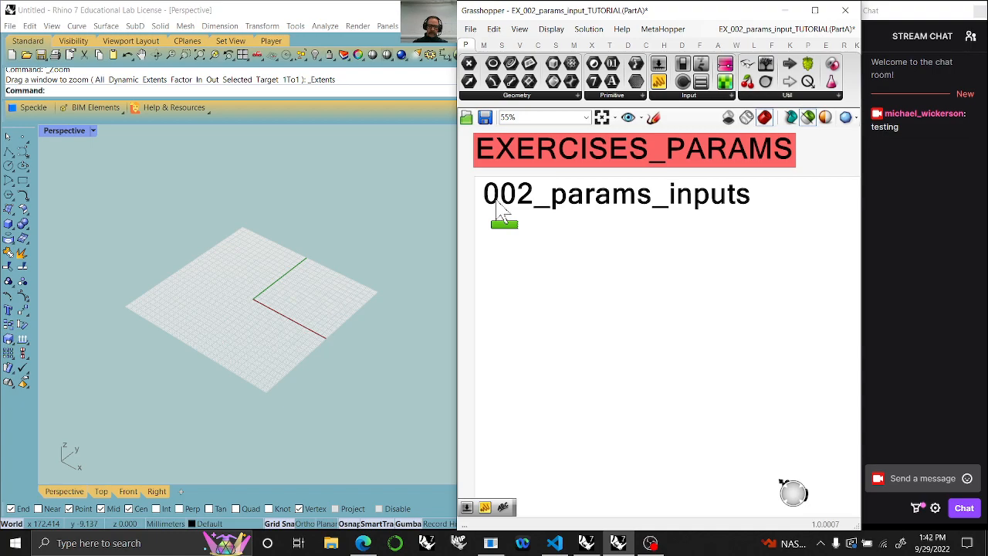
{"action": "scroll", "coordinate": [521, 236], "scroll_direction": "up", "scroll_amount": 2}
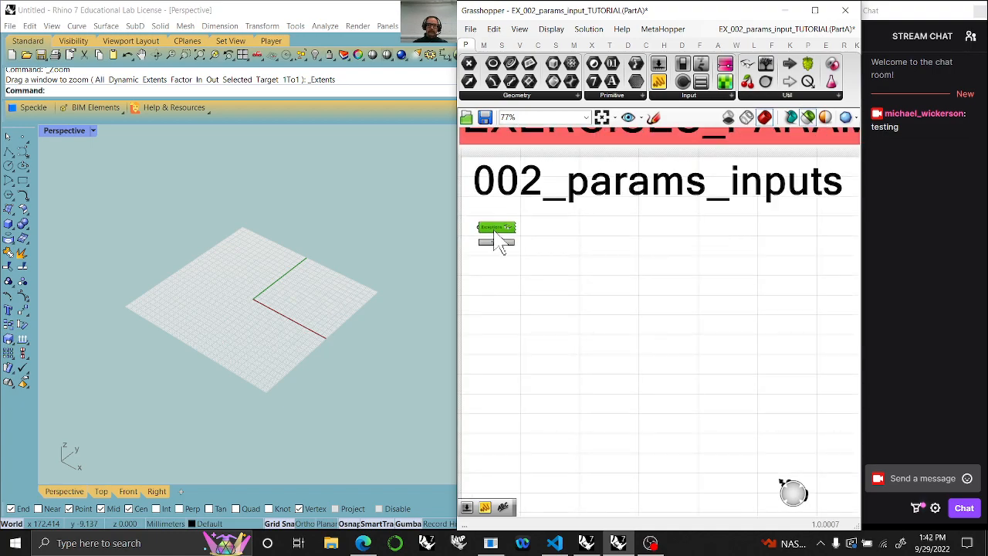
{"action": "scroll", "coordinate": [506, 244], "scroll_direction": "up", "scroll_amount": 3}
{"action": "right_click_drag", "start_coordinate": [507, 243], "coordinate": [563, 209]}
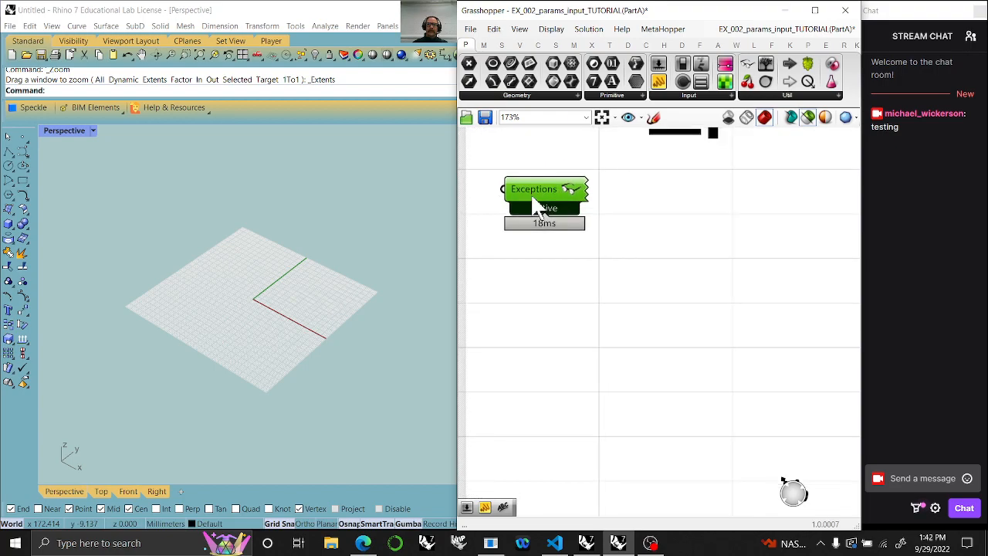
Search the components for "mesh from" and place Mesh FromPoints below the Exceptions component
{"action": "left_click", "coordinate": [574, 45]}
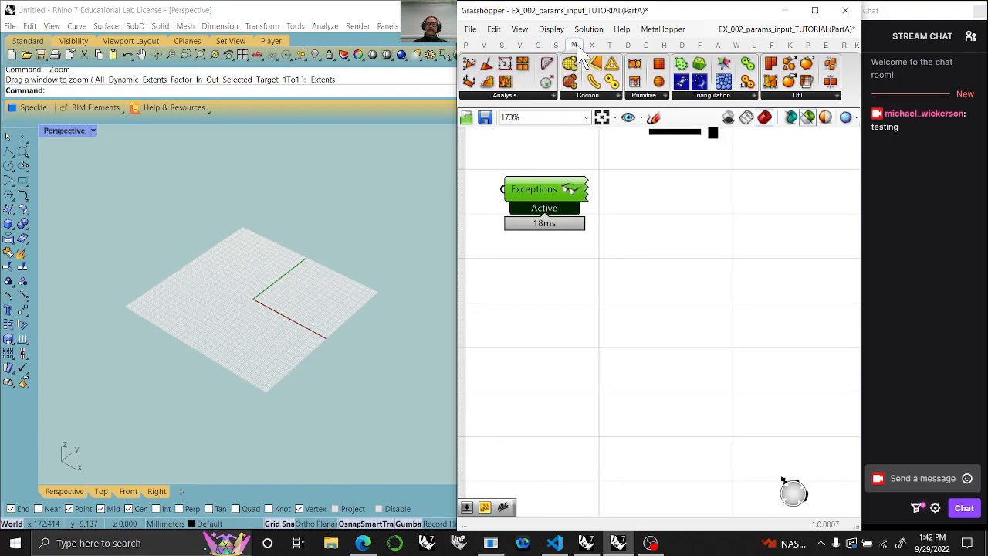
{"action": "left_click", "coordinate": [546, 328]}
{"action": "double_click", "coordinate": [544, 313]}
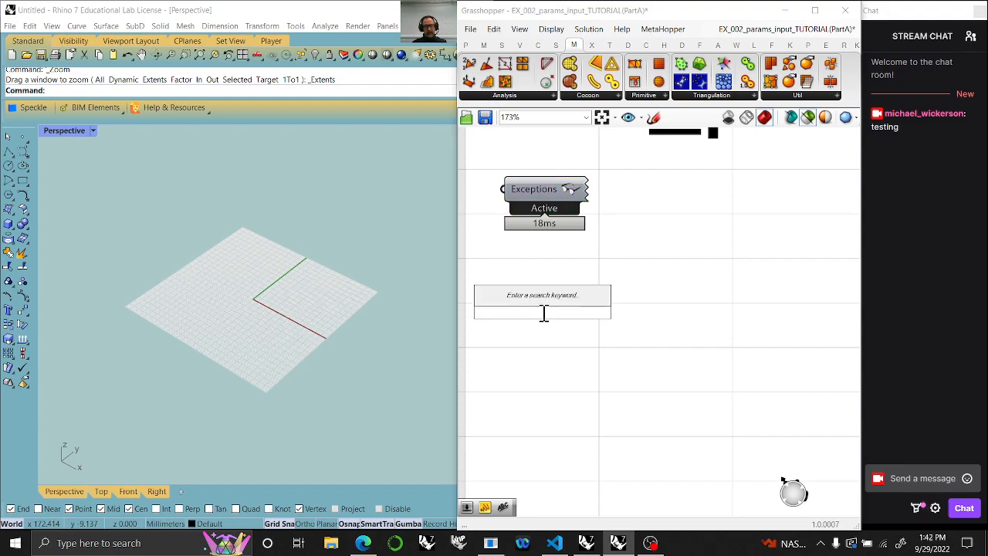
{"action": "type", "text": "surface"}
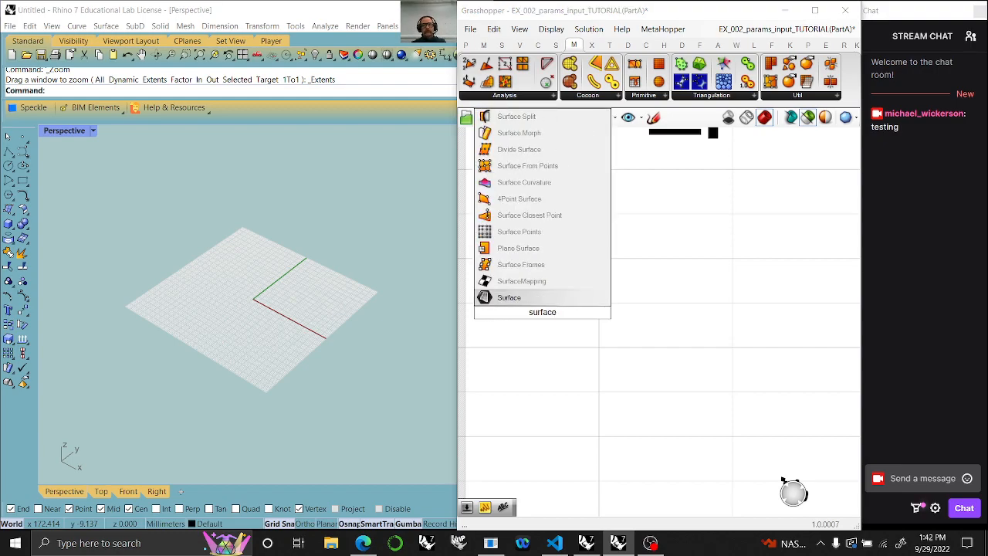
{"action": "key", "text": "BackSpace"}
{"action": "key", "text": "BackSpace"}
{"action": "key", "text": "BackSpace"}
{"action": "key", "text": "BackSpace"}
{"action": "key", "text": "BackSpace"}
{"action": "key", "text": "BackSpace"}
{"action": "key", "text": "BackSpace"}
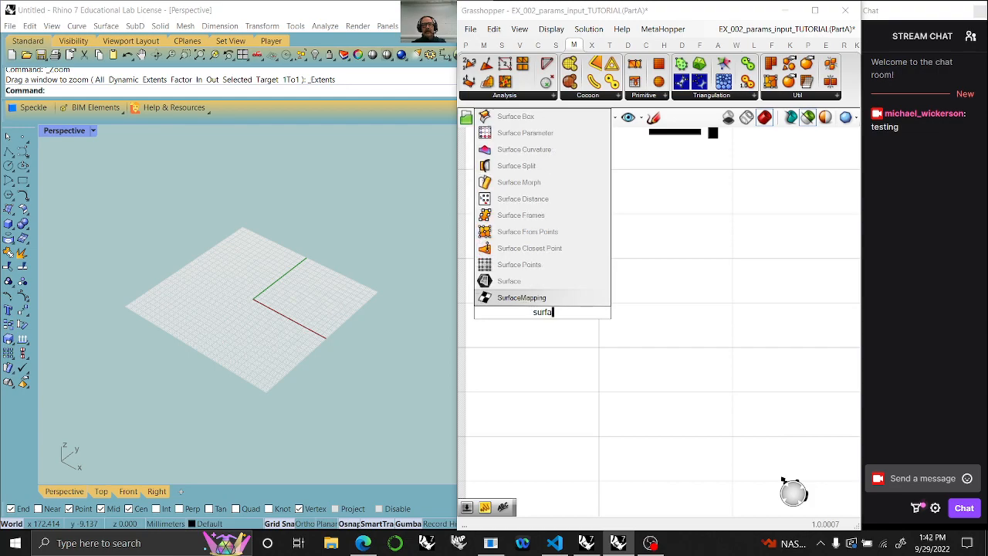
{"action": "type", "text": "mosh"}
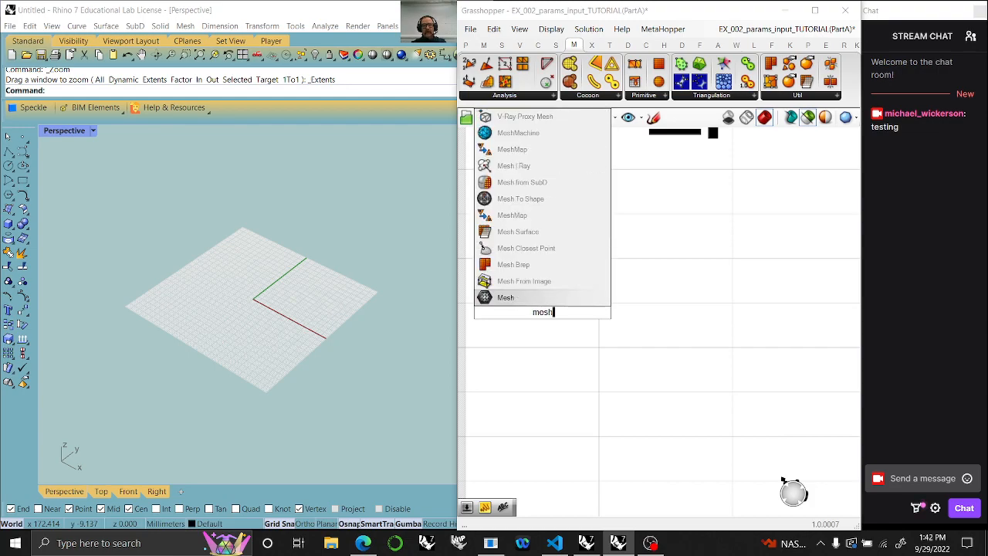
{"action": "type", "text": " from"}
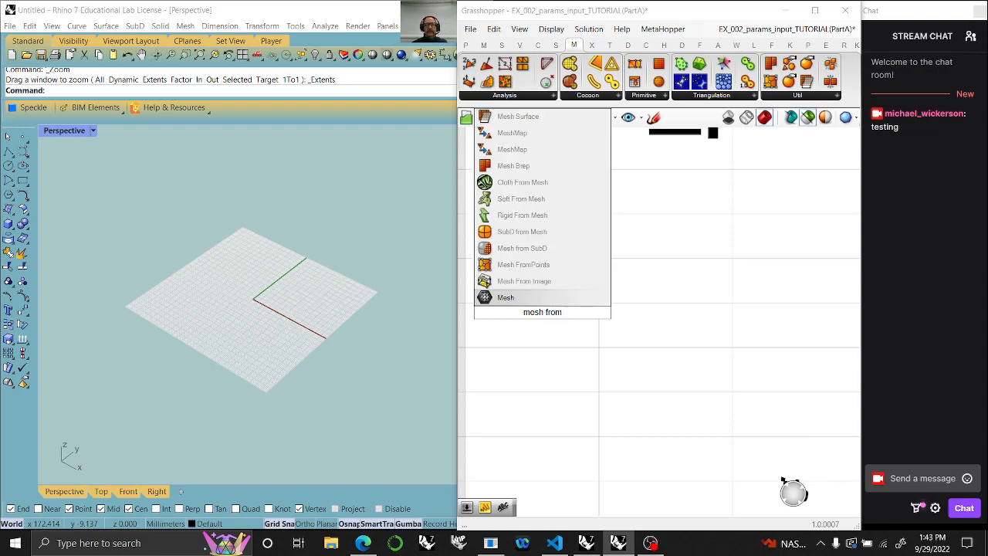
{"action": "left_click", "coordinate": [537, 268]}
{"action": "mouse_move", "coordinate": [549, 323]}
{"action": "left_mouse_down"}
{"action": "mouse_move", "coordinate": [551, 357]}
{"action": "mouse_move", "coordinate": [552, 341]}
{"action": "left_mouse_up"}
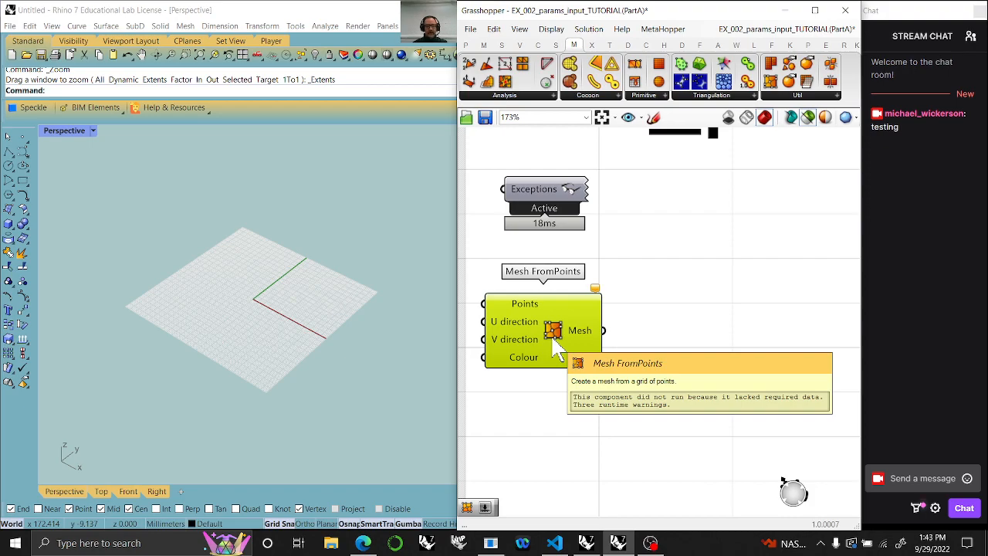
Locate where Mesh FromPoints is stored in the component palette and list the mesh utility components
{"action": "left_click", "coordinate": [553, 339], "text": "ctrl+alt"}
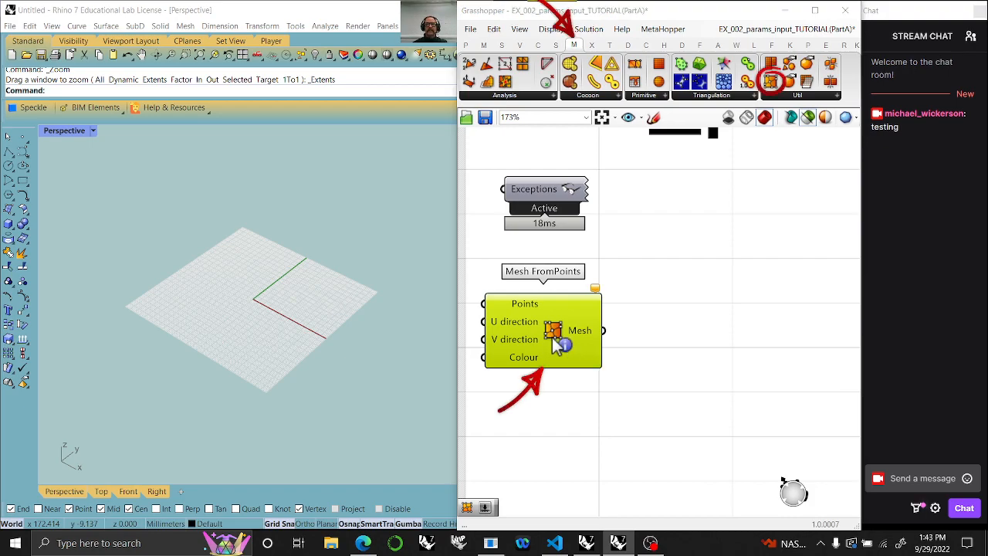
{"action": "left_click", "coordinate": [799, 97]}
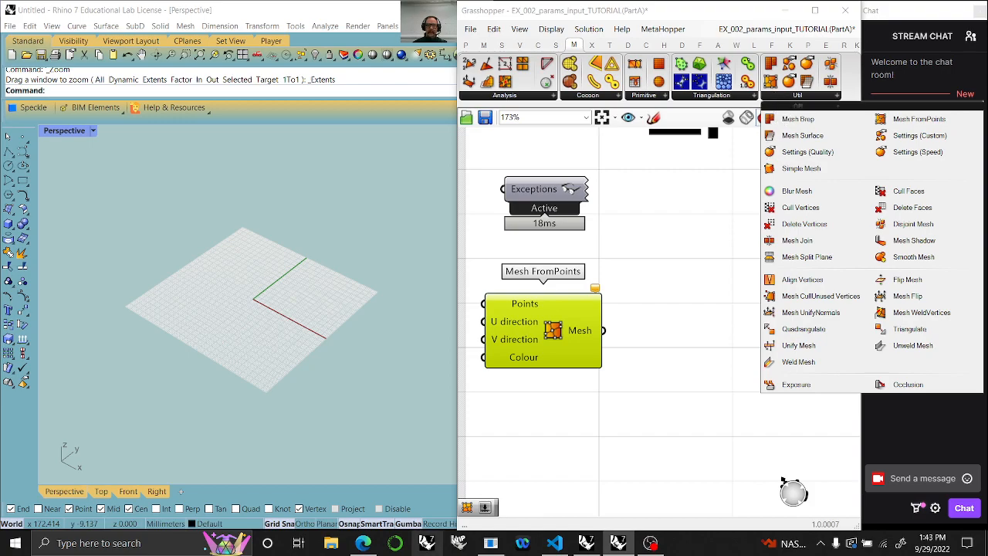
Switch to the Edge browser and search Grasshopper Docs for "mesh edit"
{"action": "left_click", "coordinate": [363, 544]}
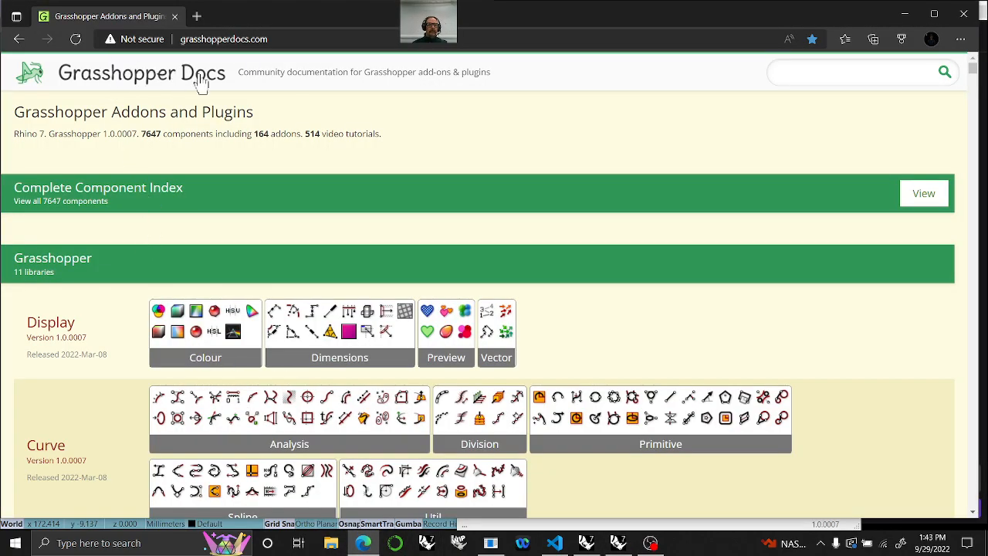
{"action": "left_click", "coordinate": [803, 76]}
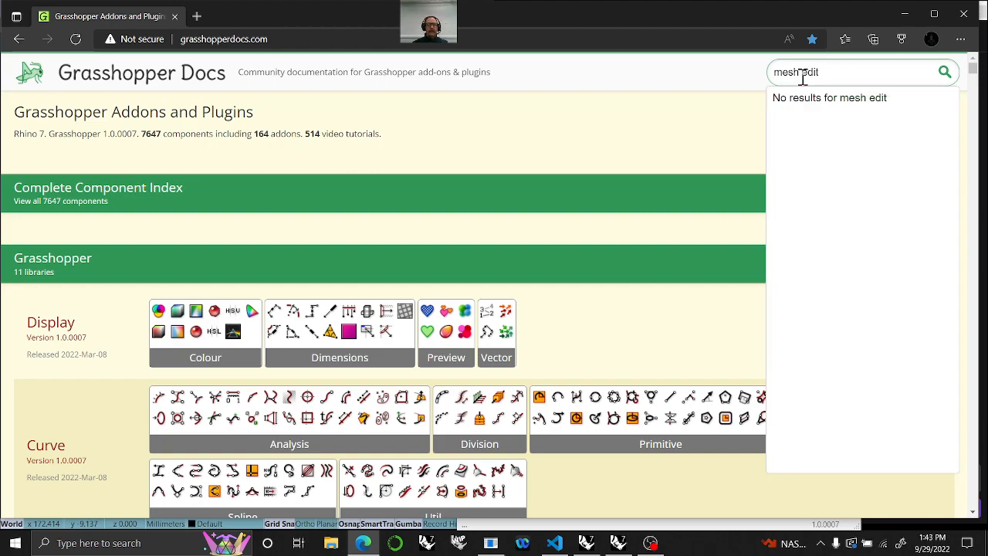
{"action": "left_click", "coordinate": [562, 124]}
{"action": "left_click", "coordinate": [830, 71]}
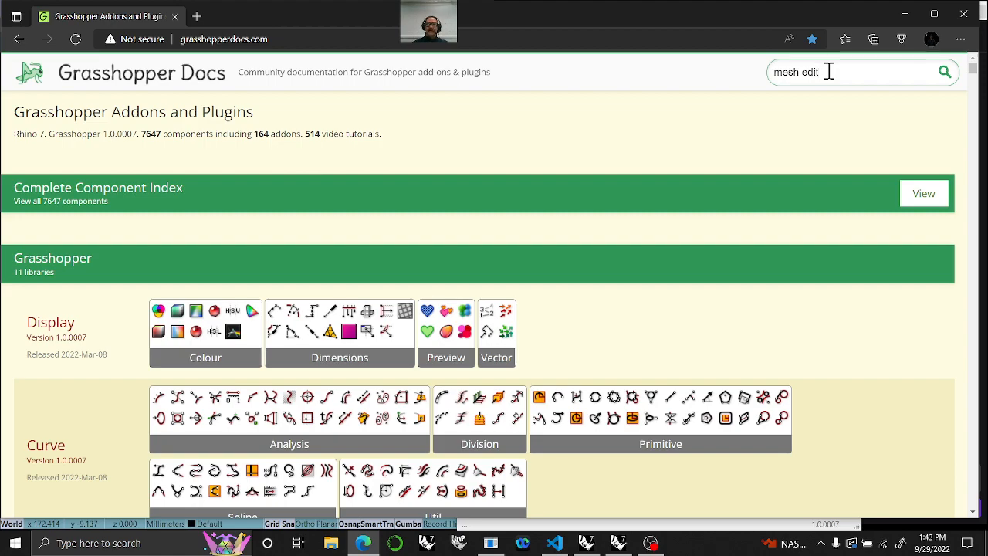
Open the bookmarked MeshEdit addon page, follow its download link to food4Rhino, and return to Grasshopper
{"action": "left_click", "coordinate": [846, 39]}
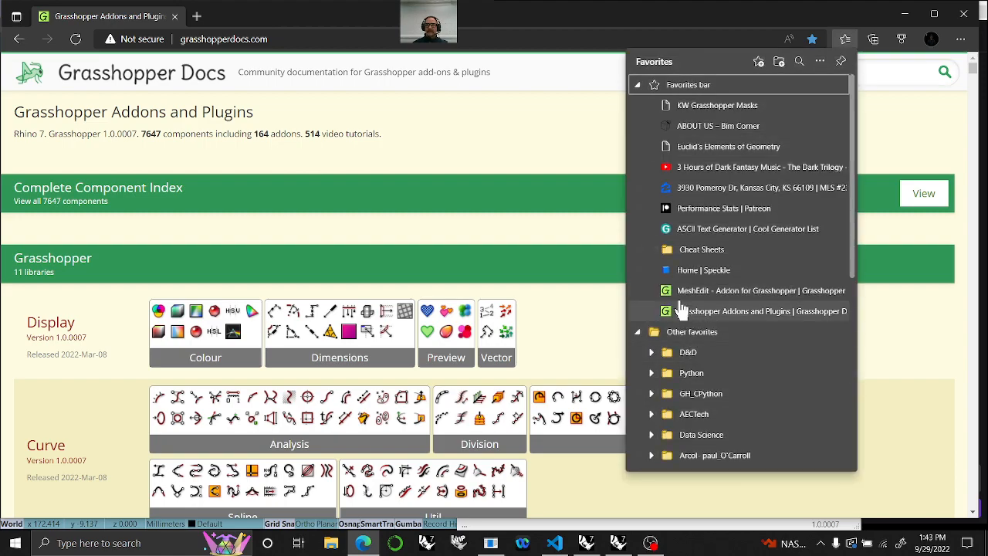
{"action": "left_click", "coordinate": [685, 297]}
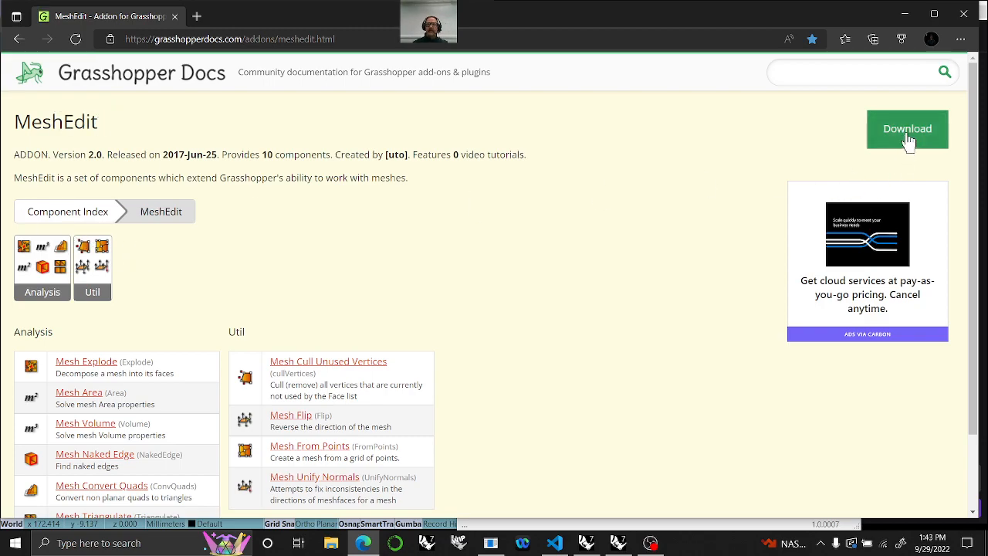
{"action": "scroll", "coordinate": [224, 267], "scroll_direction": "down", "scroll_amount": 2}
{"action": "scroll", "coordinate": [247, 286], "scroll_direction": "up", "scroll_amount": 2}
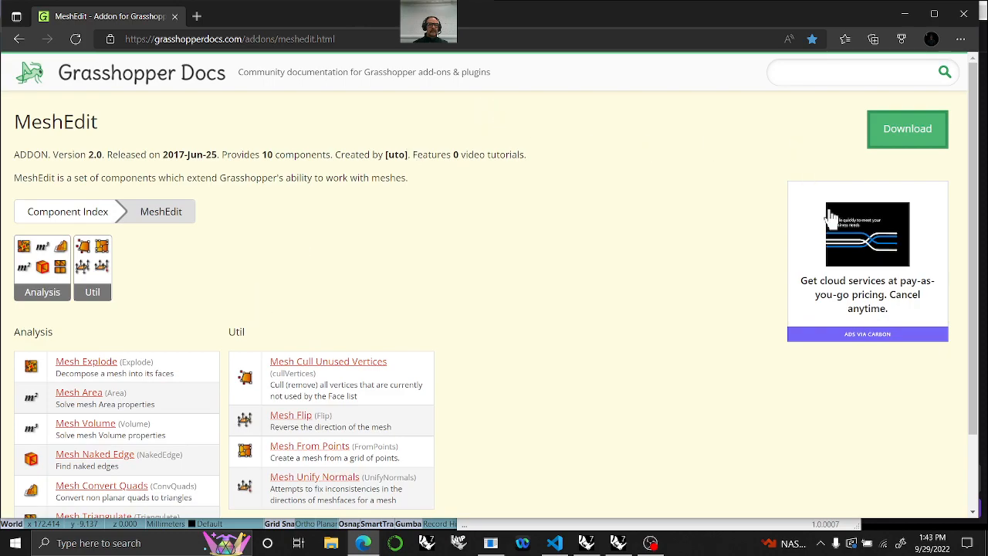
{"action": "left_click", "coordinate": [908, 129]}
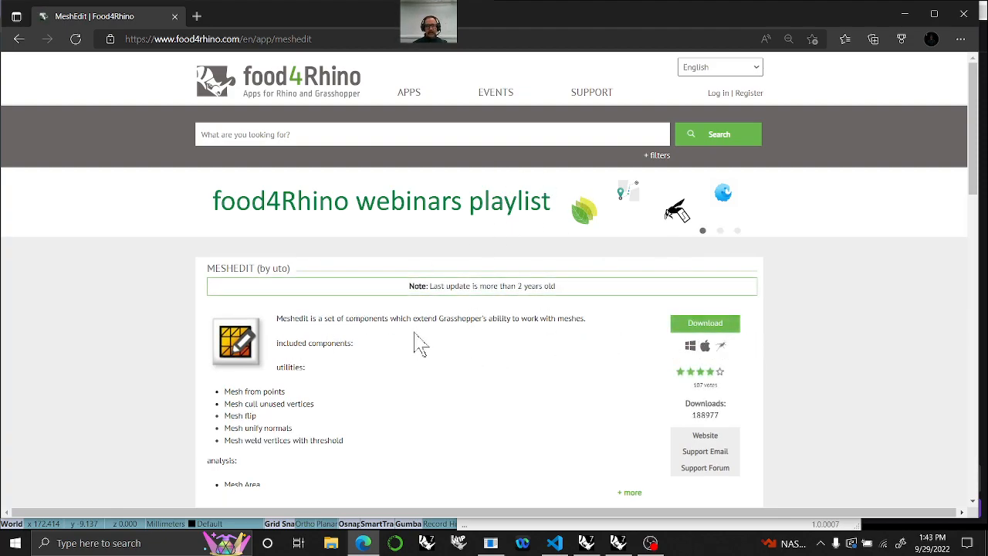
{"action": "left_click", "coordinate": [908, 17]}
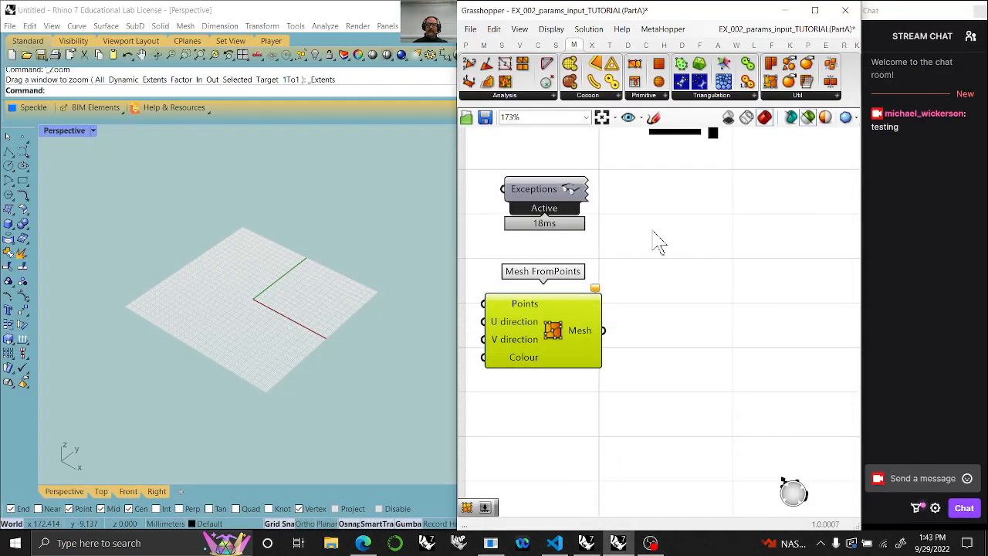
Open Grasshopper's Components Folder in File Explorer and go into its MeshEdit subfolder
{"action": "left_click", "coordinate": [471, 30]}
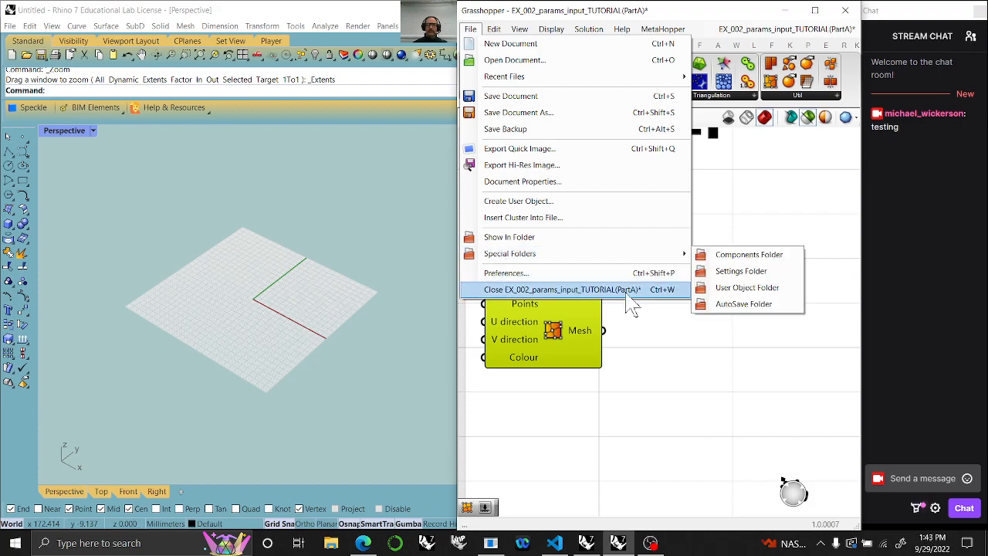
{"action": "left_click", "coordinate": [743, 255]}
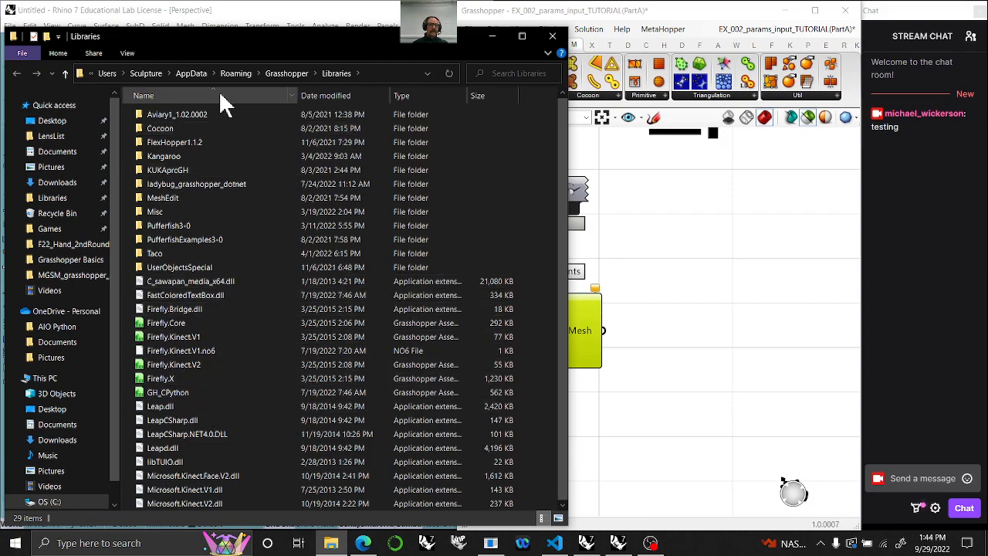
{"action": "double_click", "coordinate": [155, 197]}
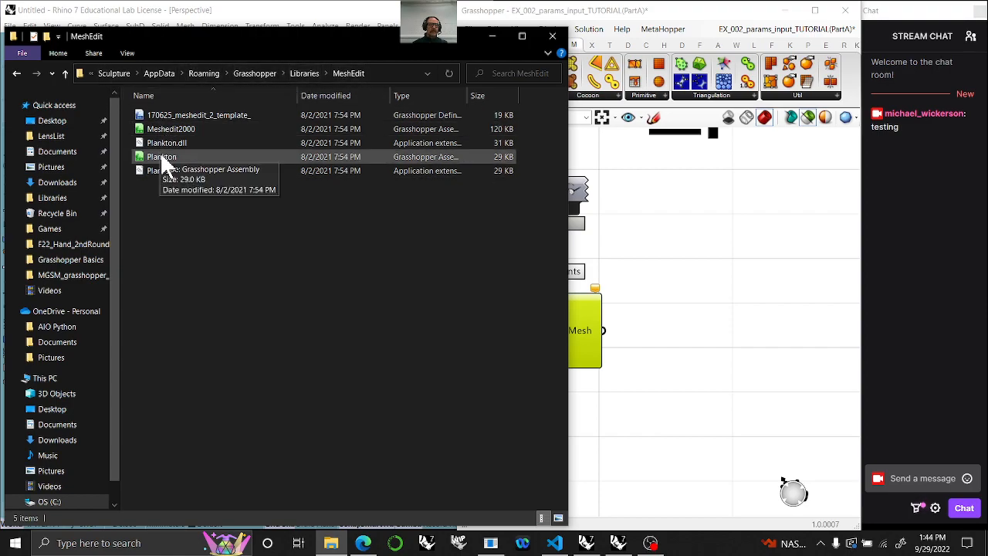
View the properties of the Meshedit2000 assembly file, cancel the dialog, and close the folder window
{"action": "right_click", "coordinate": [155, 126]}
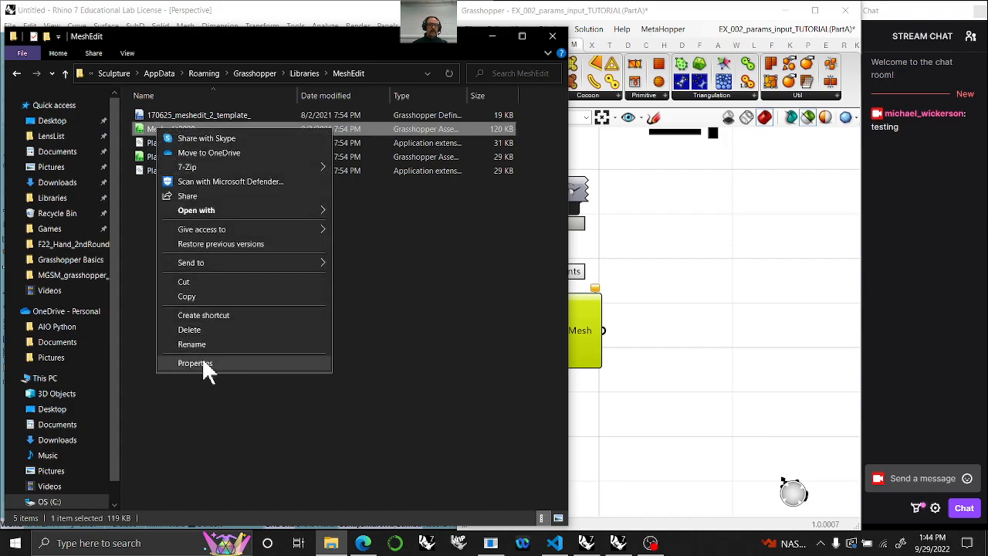
{"action": "left_click", "coordinate": [201, 360]}
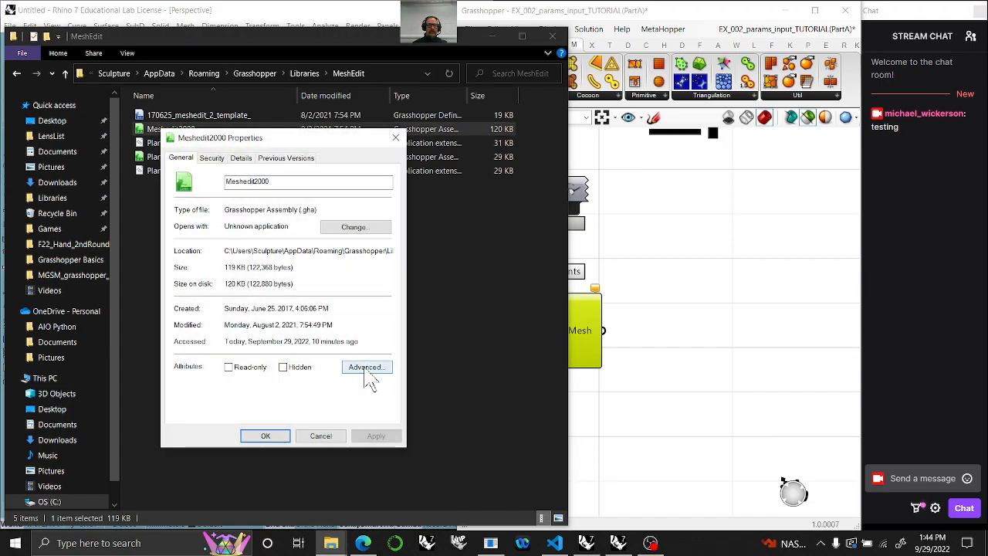
{"action": "left_click", "coordinate": [323, 437]}
{"action": "left_click", "coordinate": [554, 35]}
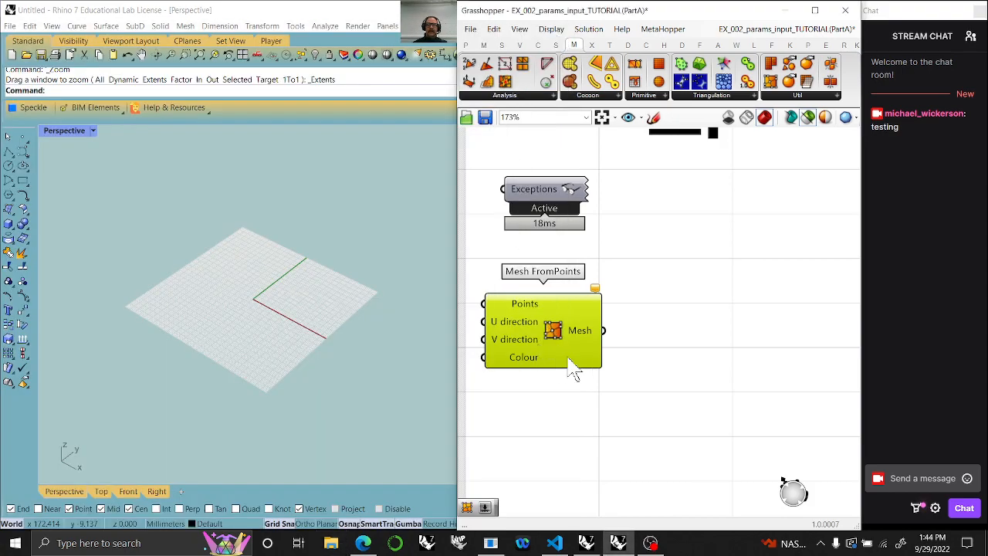
Move Mesh FromPoints away from the Exceptions component and place a Surface From Points component directly above it
{"action": "left_click_drag", "start_coordinate": [556, 348], "coordinate": [719, 402]}
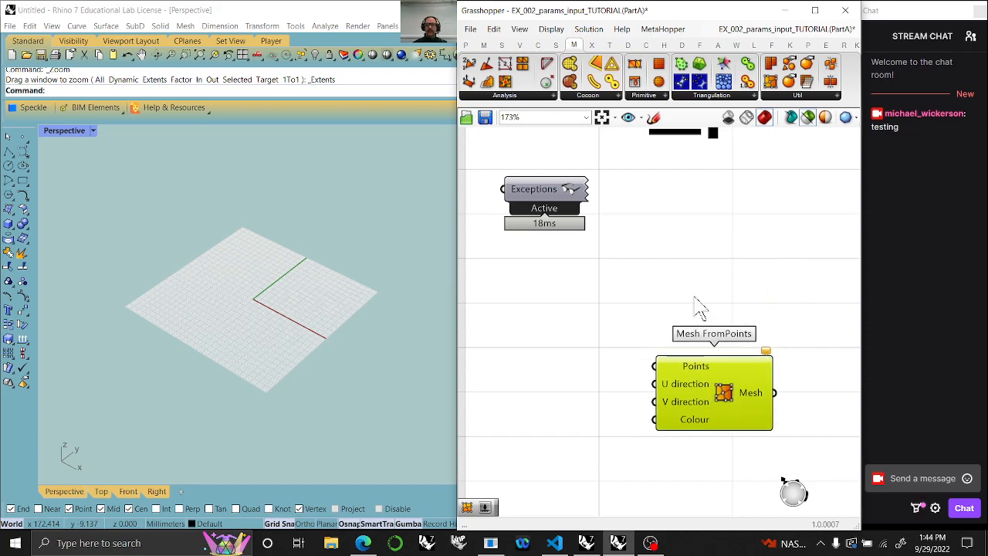
{"action": "left_click", "coordinate": [703, 280]}
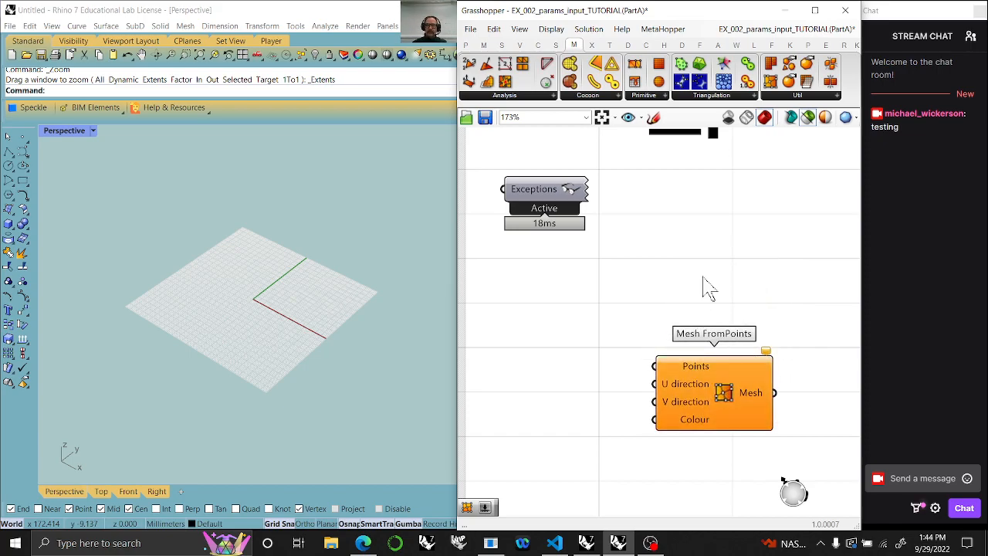
{"action": "double_click", "coordinate": [705, 279]}
{"action": "type", "text": "sur"}
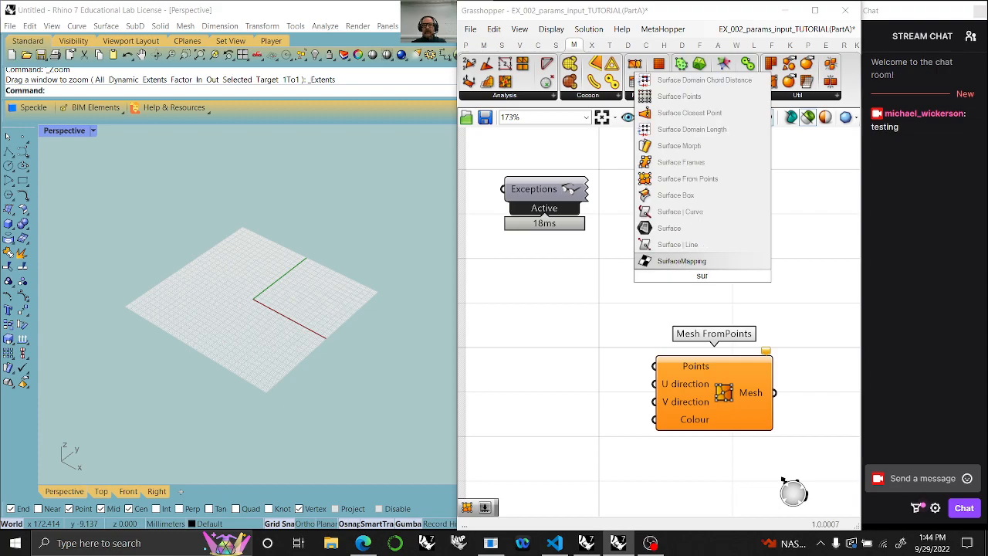
{"action": "left_click", "coordinate": [680, 178]}
{"action": "left_click_drag", "start_coordinate": [706, 303], "coordinate": [703, 303]}
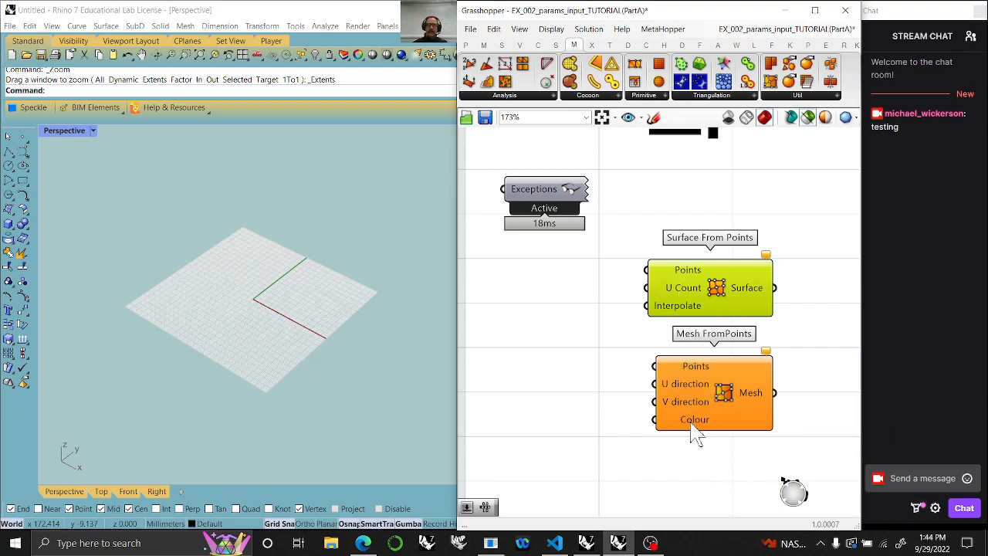
{"action": "left_click_drag", "start_coordinate": [702, 411], "coordinate": [695, 430]}
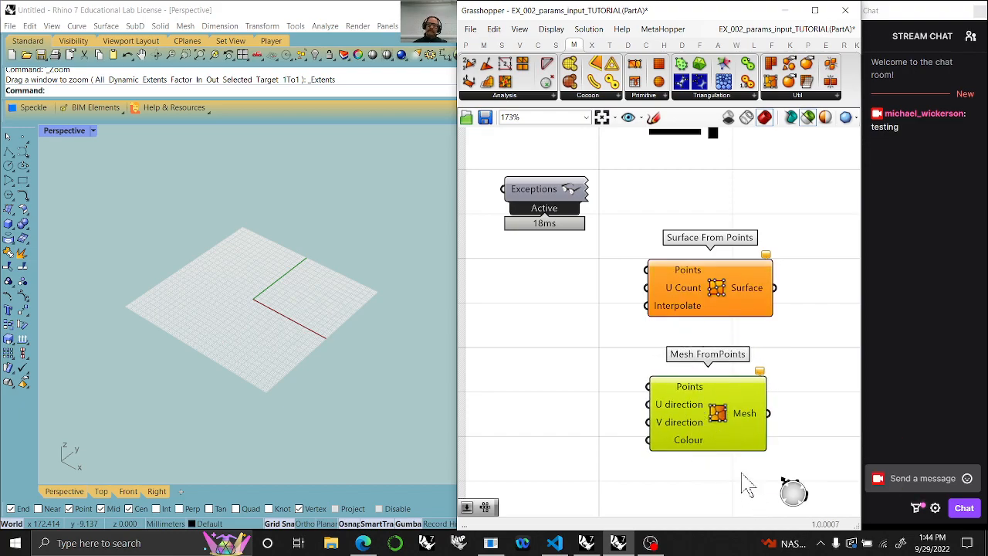
Delete both the Surface From Points and Mesh FromPoints components from the canvas
{"action": "left_click_drag", "start_coordinate": [743, 480], "coordinate": [697, 266]}
{"action": "key", "text": "Delete"}
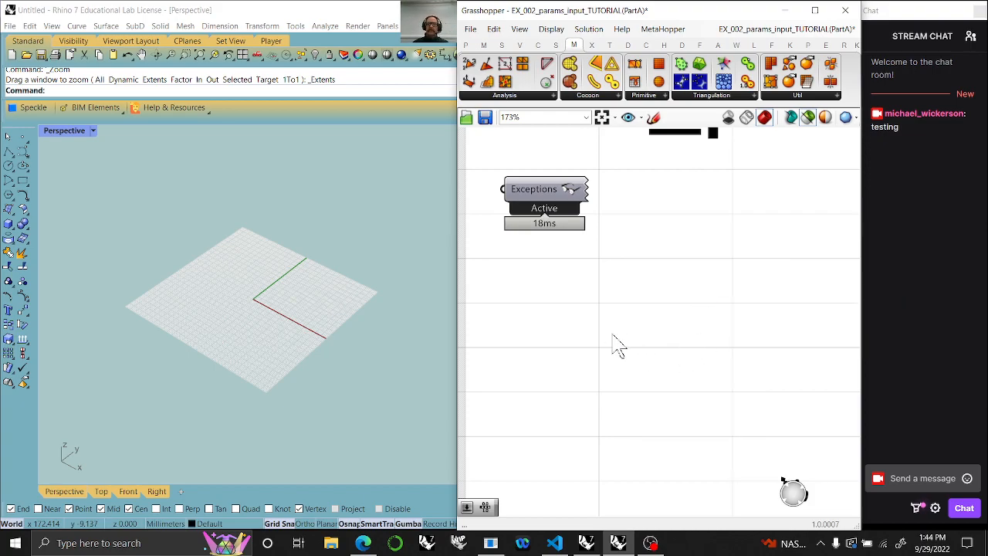
Place a Mesh FromPoints component from the mesh utilities beside the Exceptions component
{"action": "left_click", "coordinate": [788, 95]}
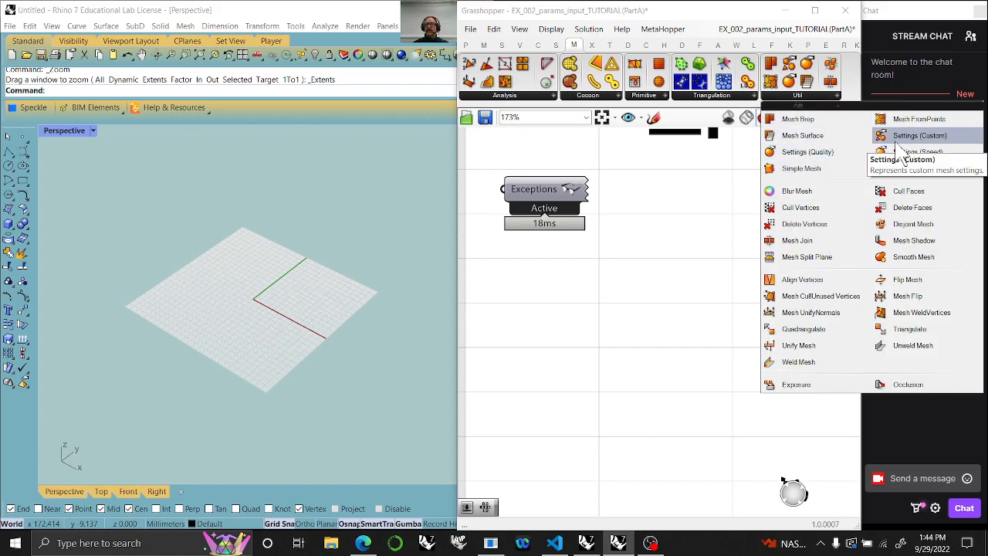
{"action": "left_click_drag", "start_coordinate": [918, 119], "coordinate": [699, 236]}
{"action": "left_click", "coordinate": [555, 299]}
{"action": "scroll", "coordinate": [699, 236], "scroll_direction": "down", "scroll_amount": 5}
{"action": "right_click_drag", "start_coordinate": [708, 300], "coordinate": [592, 358]}
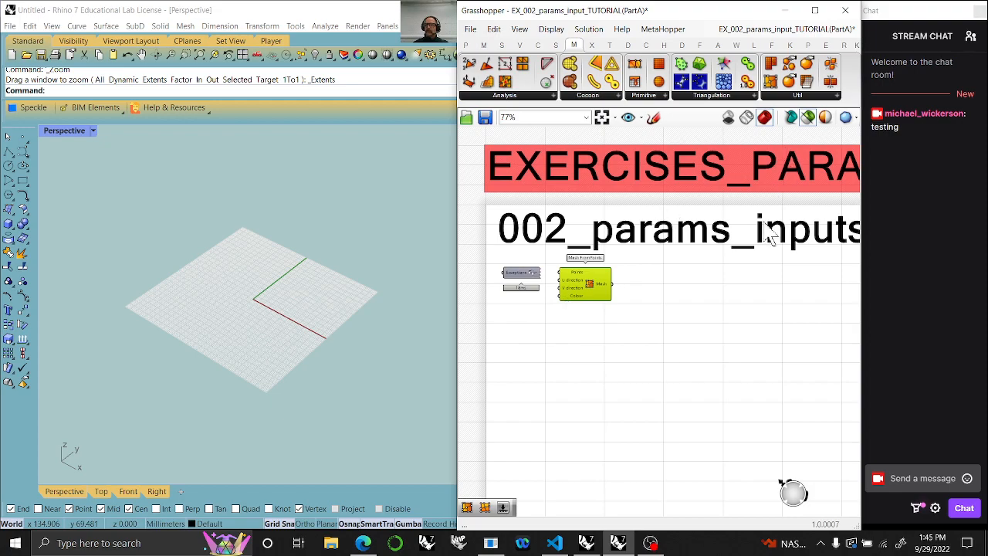
{"action": "left_click", "coordinate": [620, 545]}
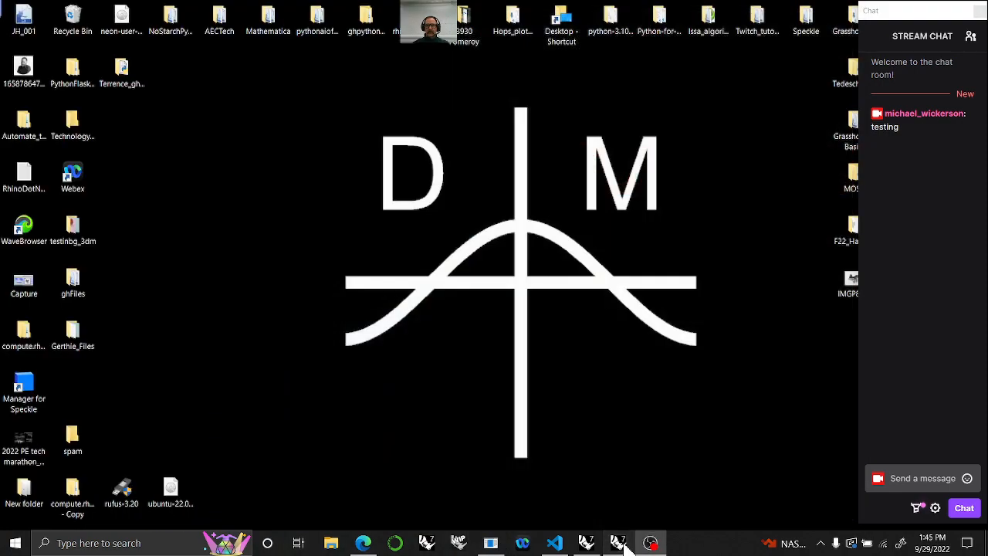
{"action": "left_click", "coordinate": [619, 544]}
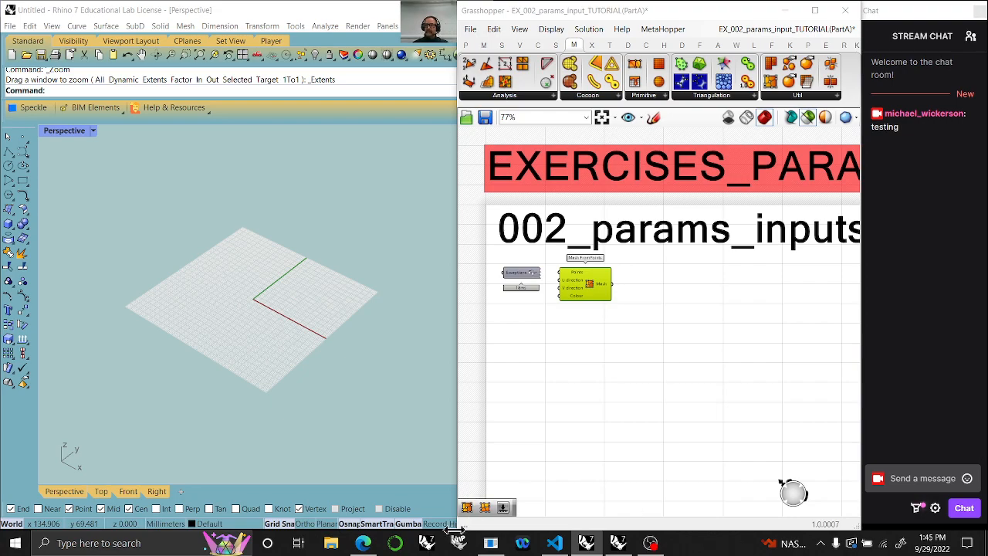
Move the Exceptions and Mesh FromPoints components above the EXERCISES_PARAMS heading
{"action": "scroll", "coordinate": [562, 359], "scroll_direction": "down", "scroll_amount": 3}
{"action": "right_click", "coordinate": [528, 322]}
{"action": "left_click", "coordinate": [655, 386]}
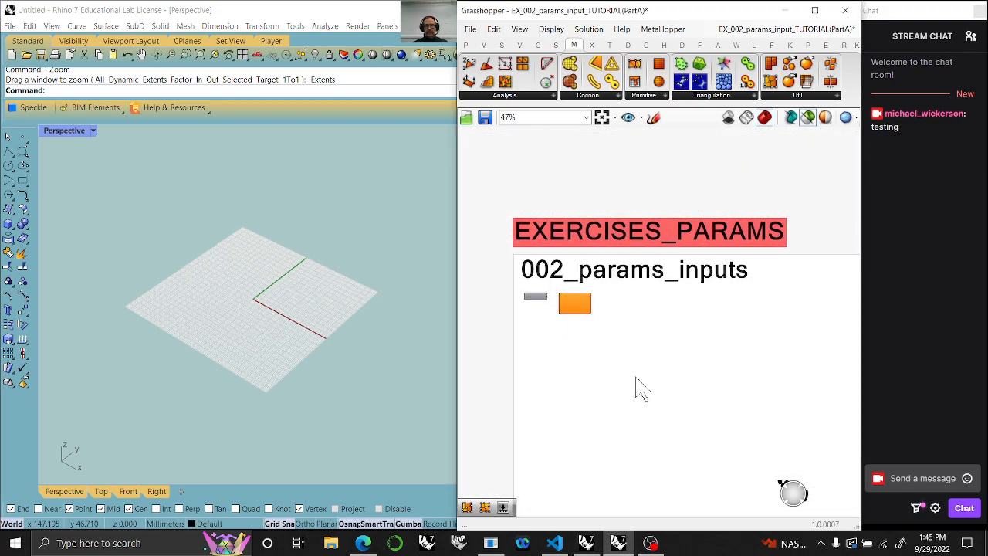
{"action": "left_click_drag", "start_coordinate": [630, 304], "coordinate": [628, 328]}
{"action": "left_click_drag", "start_coordinate": [516, 298], "coordinate": [514, 295]}
{"action": "left_click_drag", "start_coordinate": [577, 305], "coordinate": [580, 207]}
Position the note about number slider editing and shortcuts under the 002_params_inputs heading and delete it
{"action": "left_click_drag", "start_coordinate": [600, 324], "coordinate": [599, 291]}
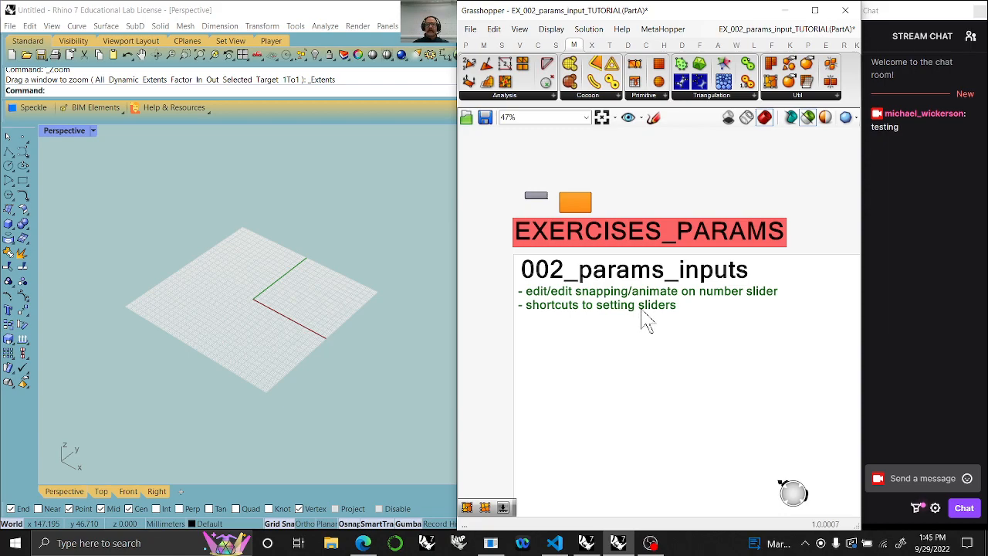
{"action": "left_click_drag", "start_coordinate": [643, 310], "coordinate": [645, 313]}
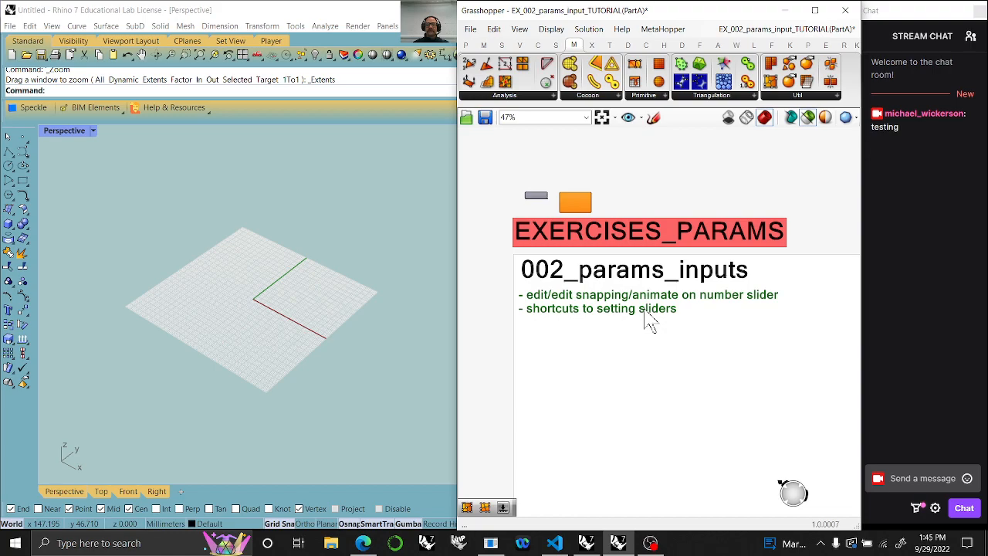
{"action": "key", "text": "Delete"}
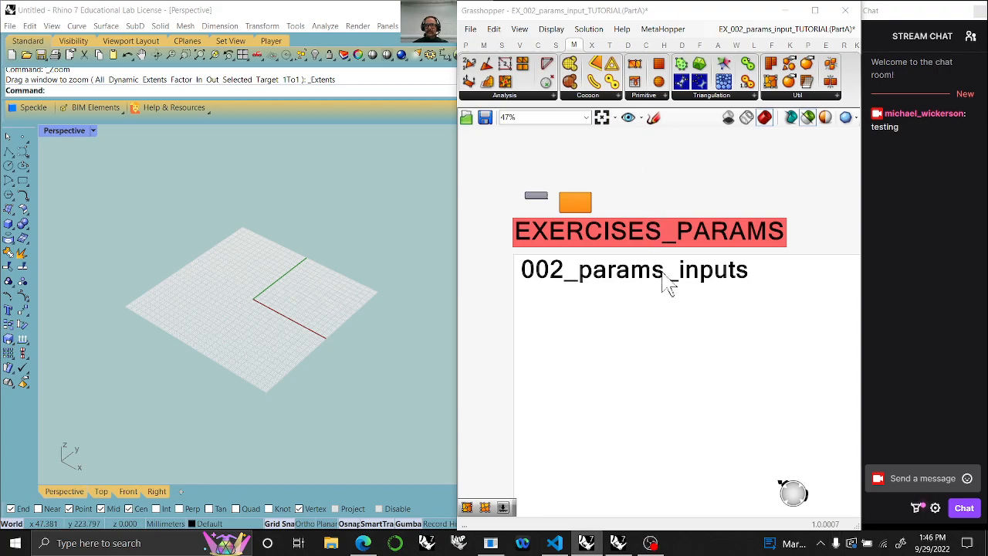
Move the image sampler notes up so they sit directly below the 002_params_inputs heading
{"action": "scroll", "coordinate": [569, 410], "scroll_direction": "down", "scroll_amount": 3}
{"action": "scroll", "coordinate": [655, 412], "scroll_direction": "down", "scroll_amount": 4}
{"action": "right_click_drag", "start_coordinate": [691, 494], "coordinate": [668, 358]}
{"action": "scroll", "coordinate": [717, 369], "scroll_direction": "down", "scroll_amount": 1}
{"action": "scroll", "coordinate": [668, 359], "scroll_direction": "up", "scroll_amount": 2}
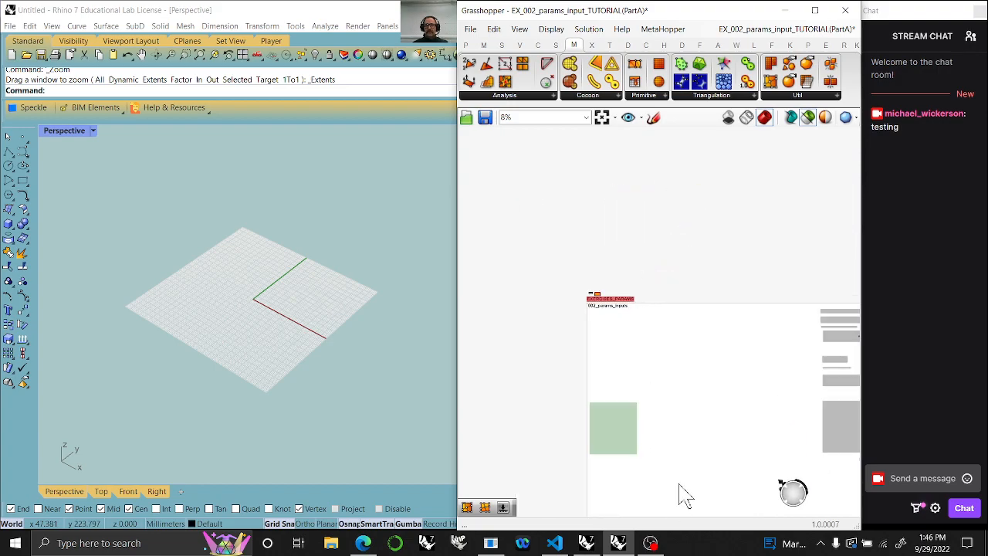
{"action": "scroll", "coordinate": [614, 418], "scroll_direction": "up", "scroll_amount": 5}
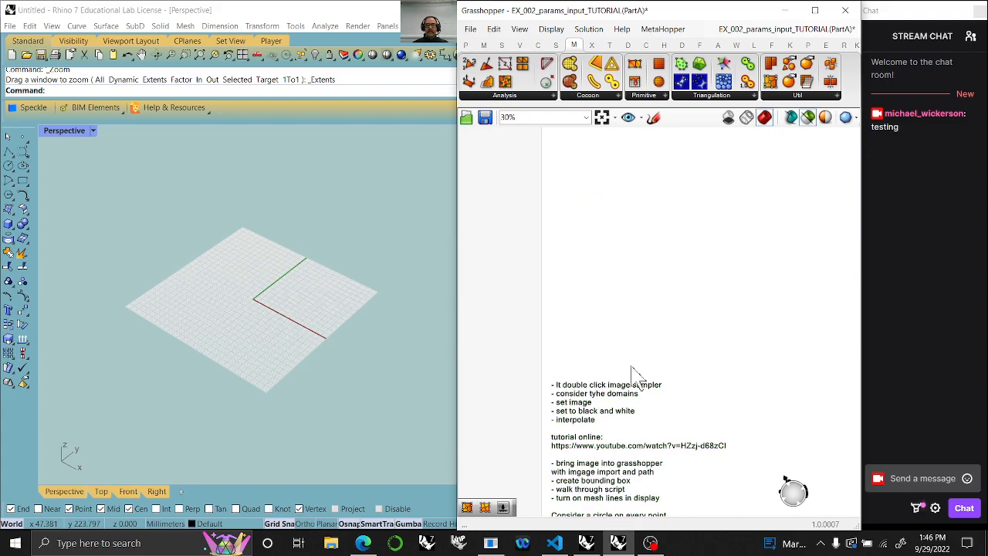
{"action": "right_click_drag", "start_coordinate": [623, 405], "coordinate": [625, 430]}
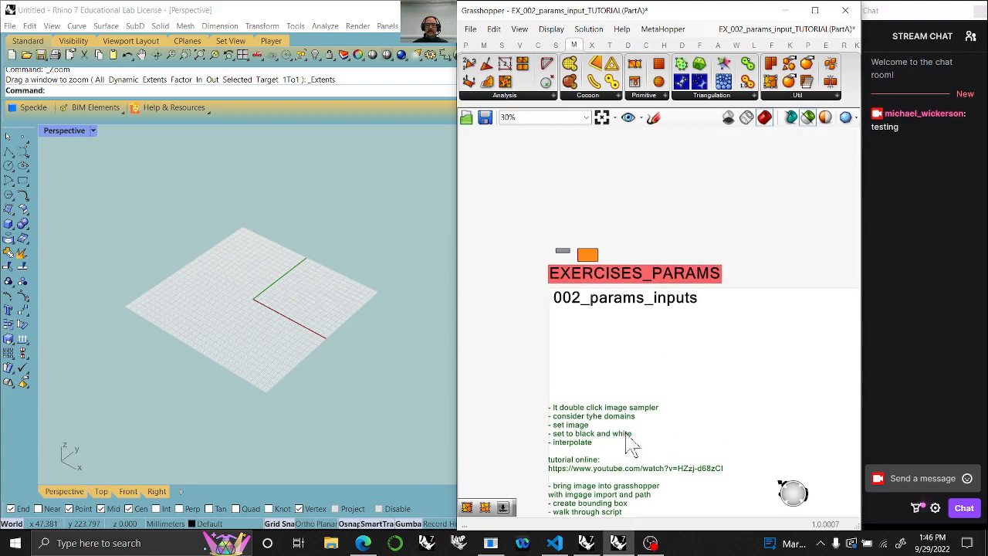
{"action": "left_click_drag", "start_coordinate": [616, 427], "coordinate": [624, 344]}
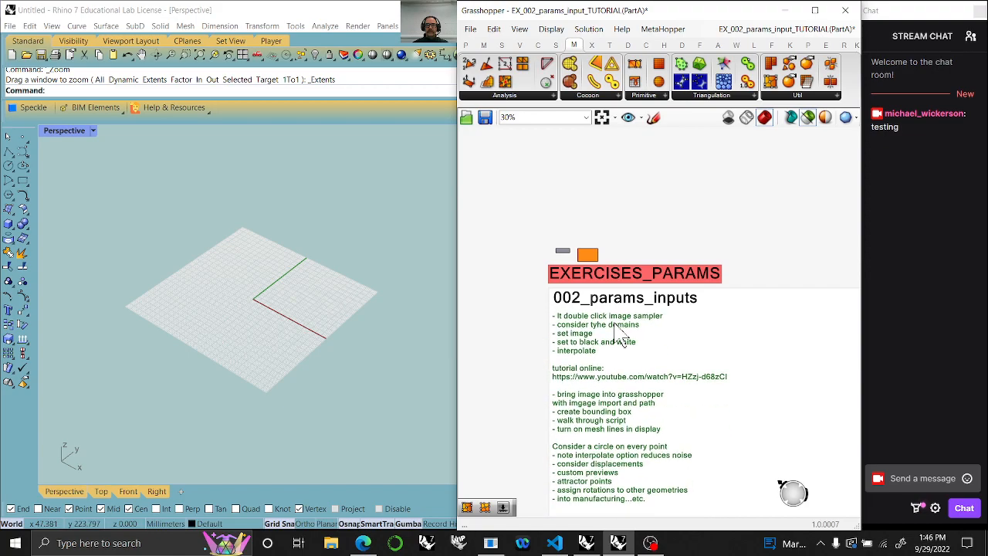
Read the image sampler notes on the canvas and in their Scribble Properties, closing the dialog without changes
{"action": "double_click", "coordinate": [624, 342]}
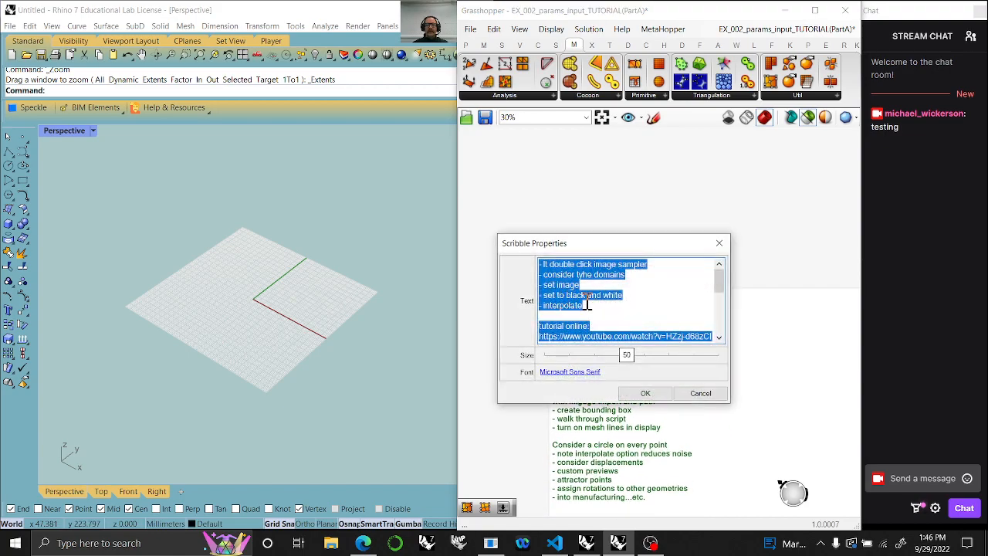
{"action": "left_click", "coordinate": [585, 307]}
{"action": "scroll", "coordinate": [584, 310], "scroll_direction": "down", "scroll_amount": 2}
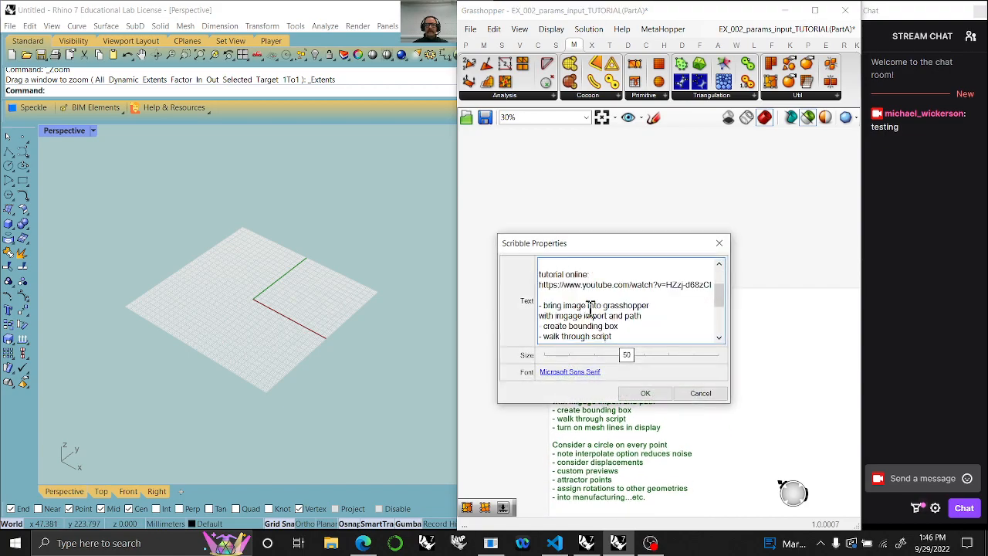
{"action": "left_click", "coordinate": [719, 243]}
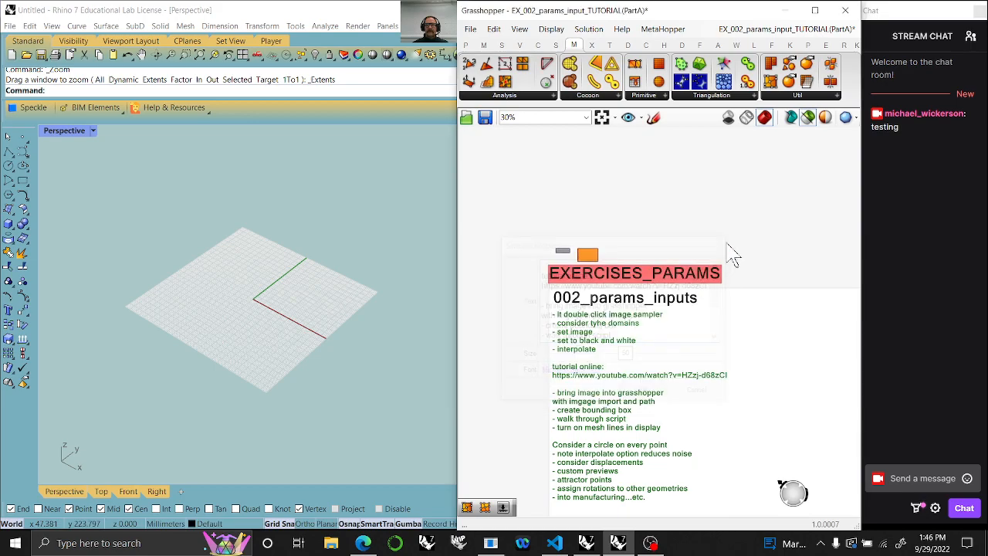
{"action": "scroll", "coordinate": [598, 367], "scroll_direction": "up", "scroll_amount": 2}
{"action": "scroll", "coordinate": [599, 367], "scroll_direction": "up", "scroll_amount": 1}
{"action": "mouse_move", "coordinate": [648, 351]}
{"action": "right_mouse_down"}
{"action": "mouse_move", "coordinate": [651, 302]}
{"action": "mouse_move", "coordinate": [616, 331]}
{"action": "right_mouse_up"}
{"action": "scroll", "coordinate": [633, 319], "scroll_direction": "down", "scroll_amount": 1}
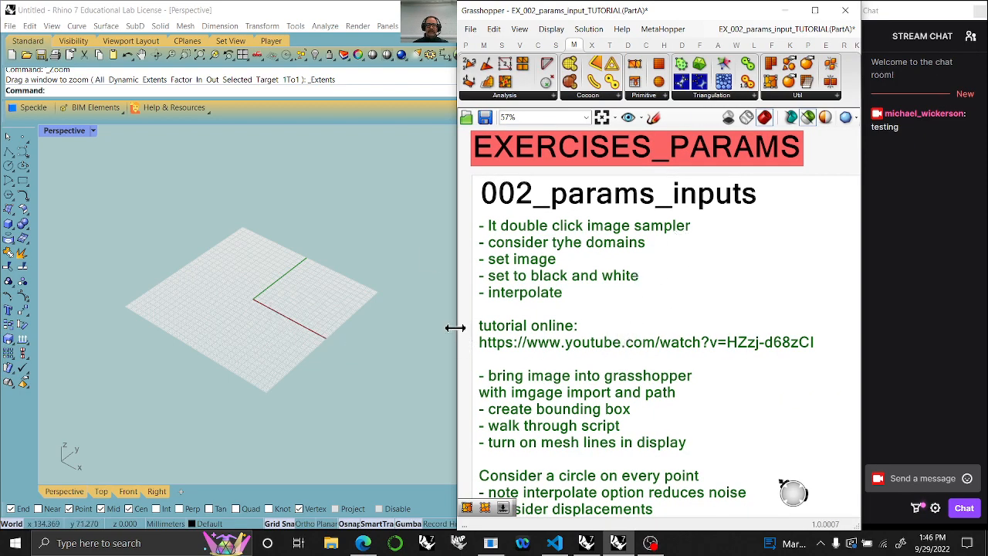
{"action": "left_click_drag", "start_coordinate": [455, 328], "coordinate": [454, 328]}
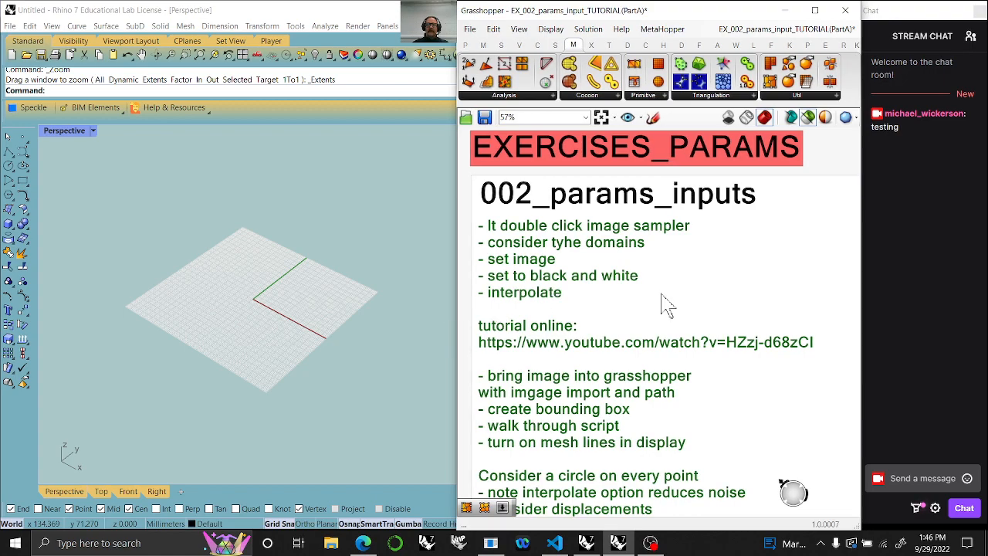
{"action": "scroll", "coordinate": [668, 305], "scroll_direction": "down", "scroll_amount": 3}
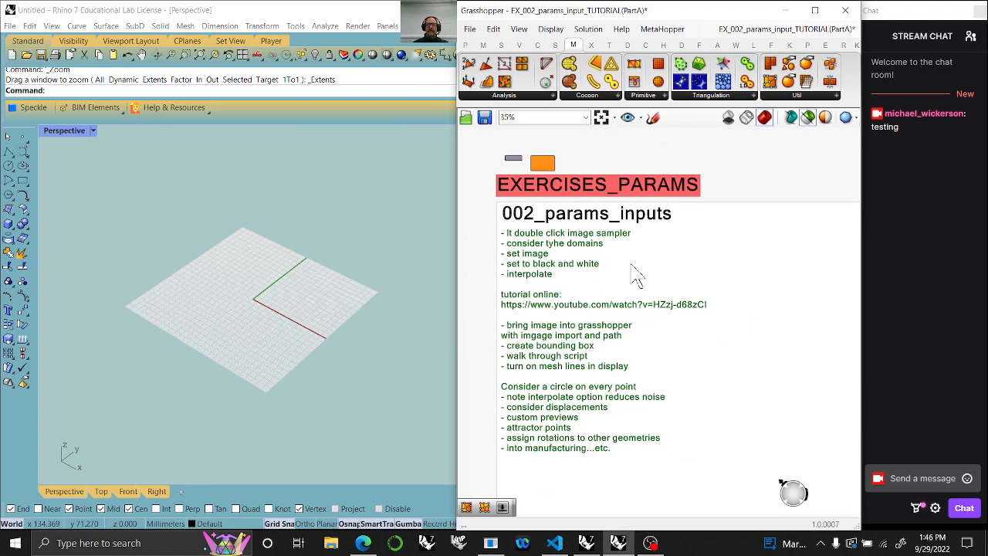
Place an Image Sampler component on the empty canvas beside the exercise notes
{"action": "left_click", "coordinate": [467, 46]}
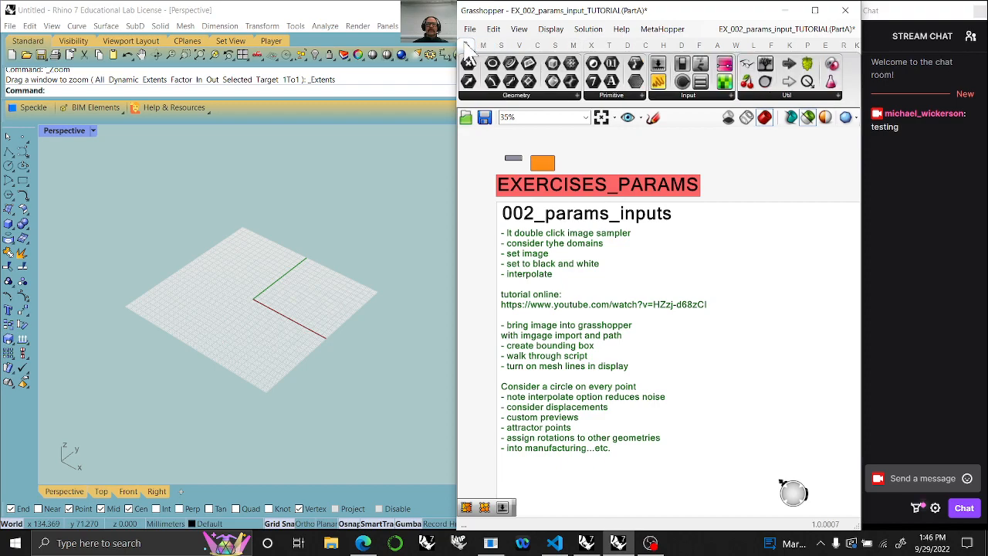
{"action": "left_click", "coordinate": [695, 98]}
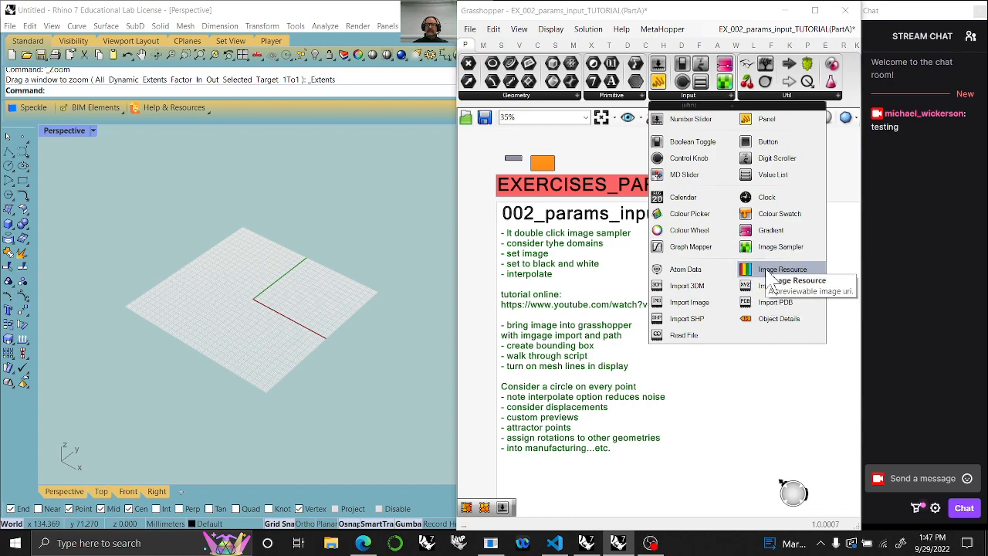
{"action": "left_click_drag", "start_coordinate": [772, 247], "coordinate": [775, 276]}
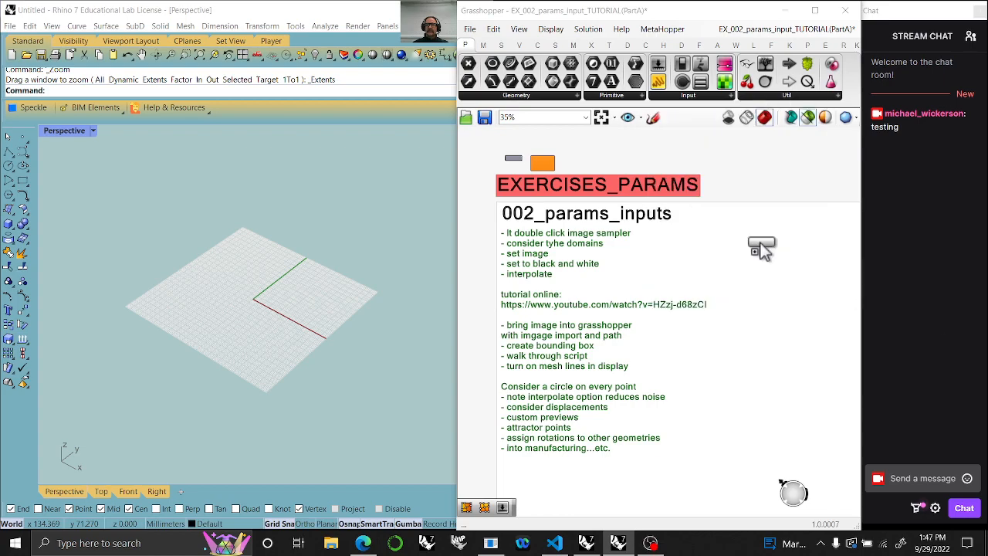
{"action": "scroll", "coordinate": [778, 284], "scroll_direction": "up", "scroll_amount": 2}
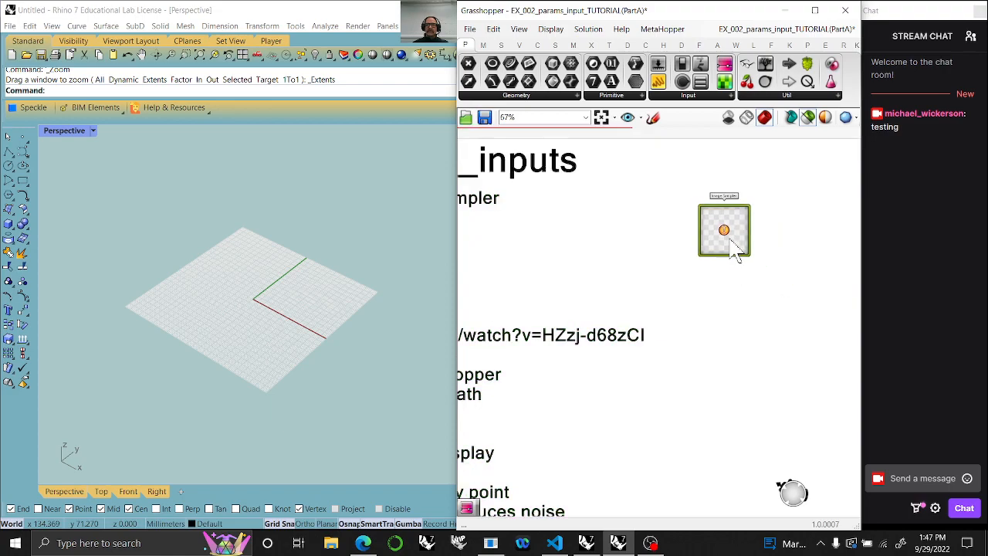
{"action": "scroll", "coordinate": [726, 231], "scroll_direction": "up", "scroll_amount": 3}
{"action": "scroll", "coordinate": [739, 238], "scroll_direction": "up", "scroll_amount": 2}
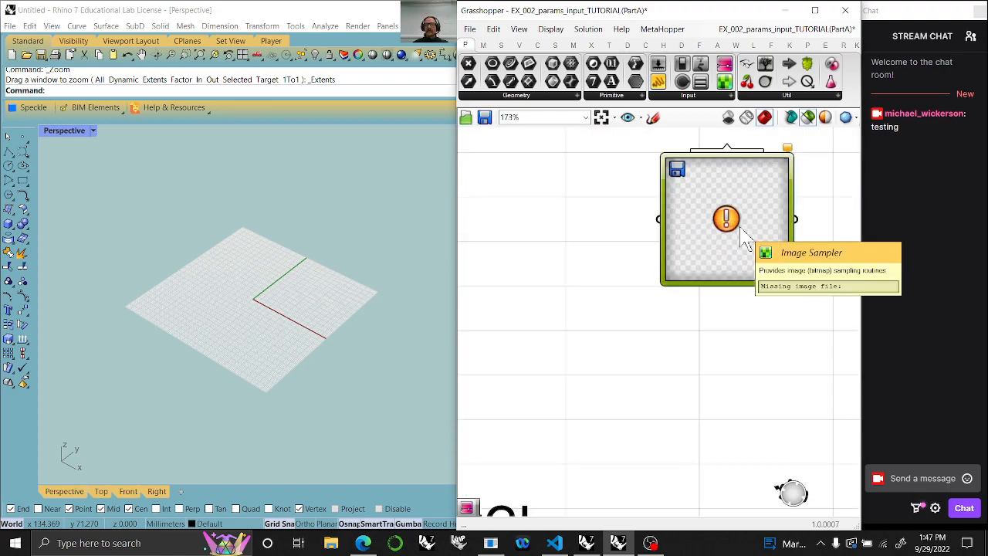
{"action": "scroll", "coordinate": [745, 241], "scroll_direction": "up", "scroll_amount": 3}
{"action": "scroll", "coordinate": [745, 242], "scroll_direction": "down", "scroll_amount": 5}
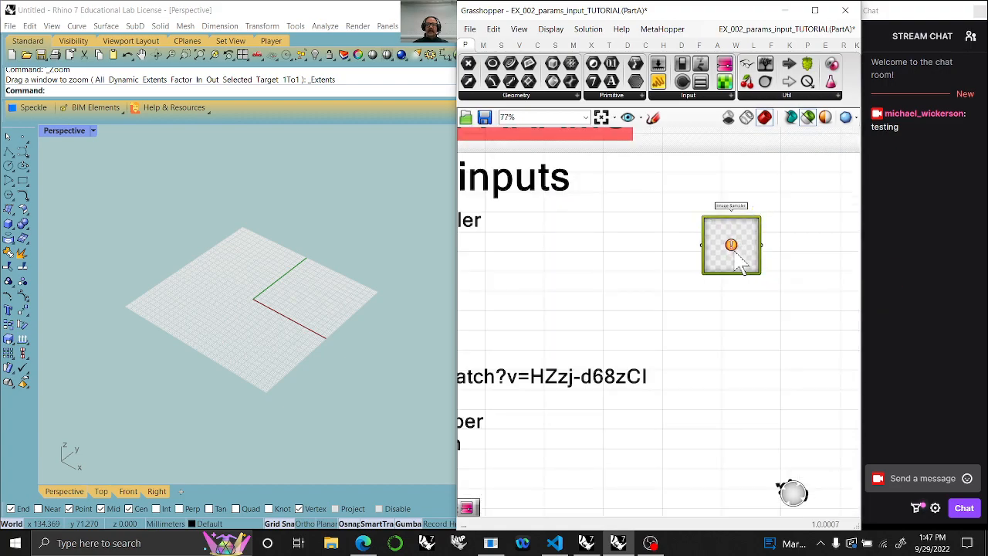
{"action": "scroll", "coordinate": [664, 282], "scroll_direction": "down", "scroll_amount": 3}
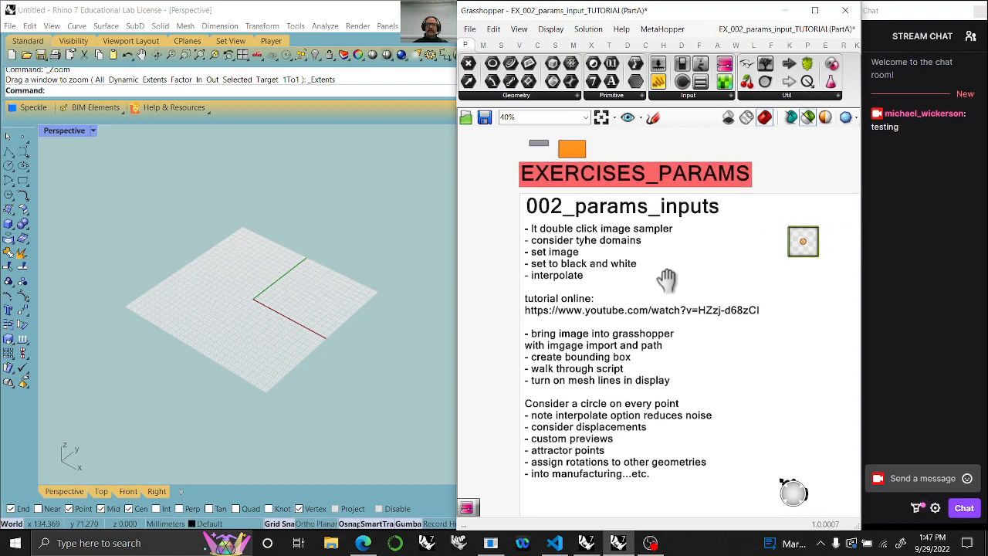
Open the Image Sampler settings and load the image IMGP8143 from the Desktop folder
{"action": "right_click_drag", "start_coordinate": [667, 280], "coordinate": [631, 275]}
{"action": "scroll", "coordinate": [822, 247], "scroll_direction": "up", "scroll_amount": 2}
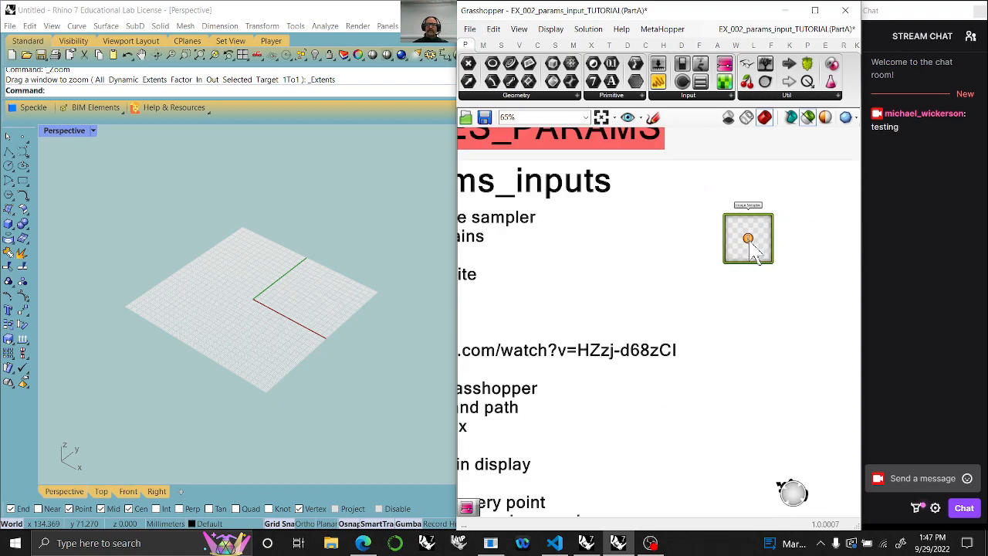
{"action": "double_click", "coordinate": [750, 244]}
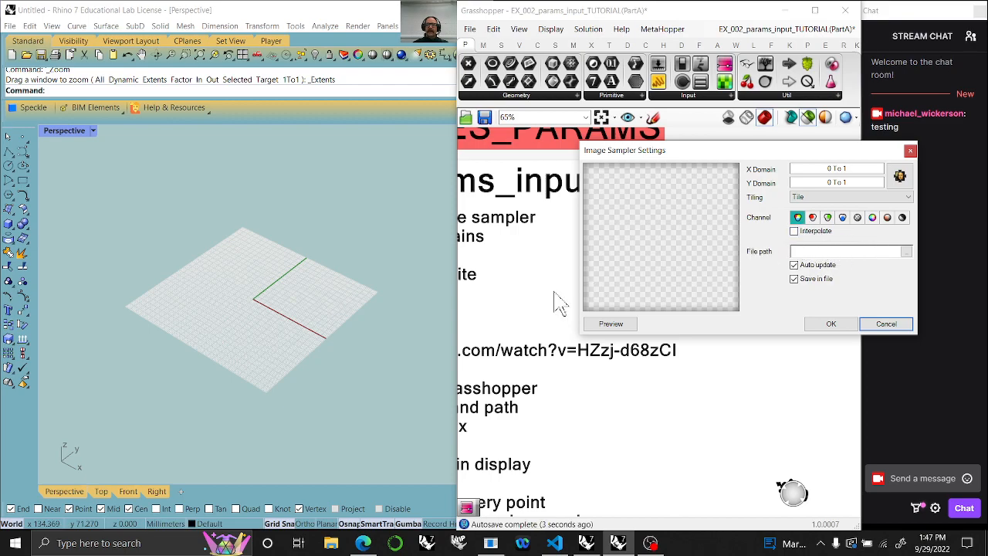
{"action": "left_click", "coordinate": [907, 252]}
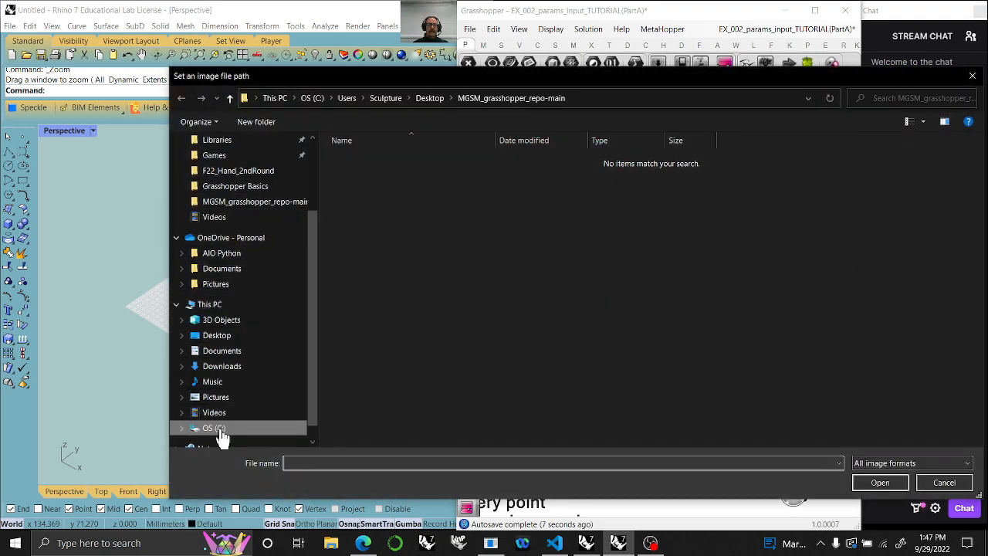
{"action": "left_click", "coordinate": [218, 337]}
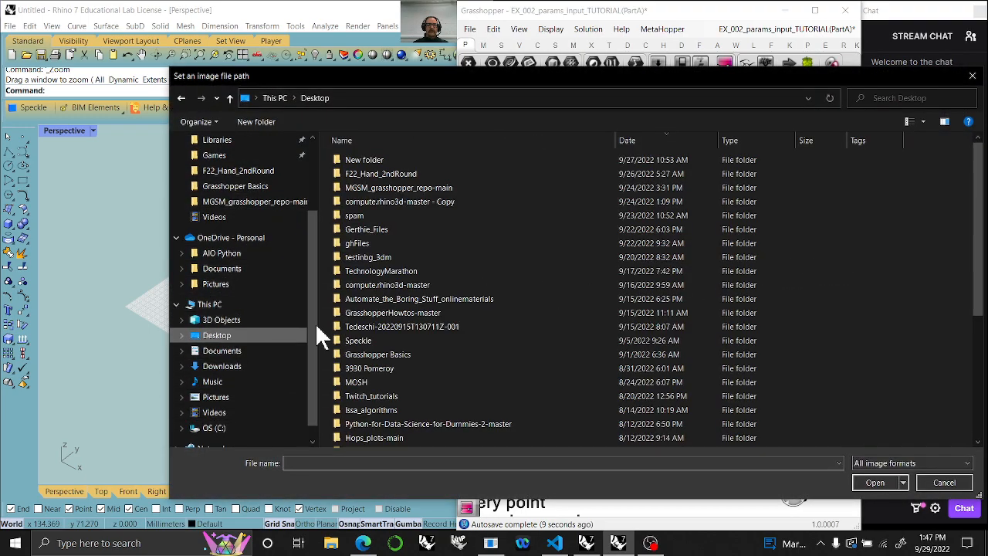
{"action": "scroll", "coordinate": [411, 374], "scroll_direction": "down", "scroll_amount": 5}
{"action": "left_click", "coordinate": [365, 440]}
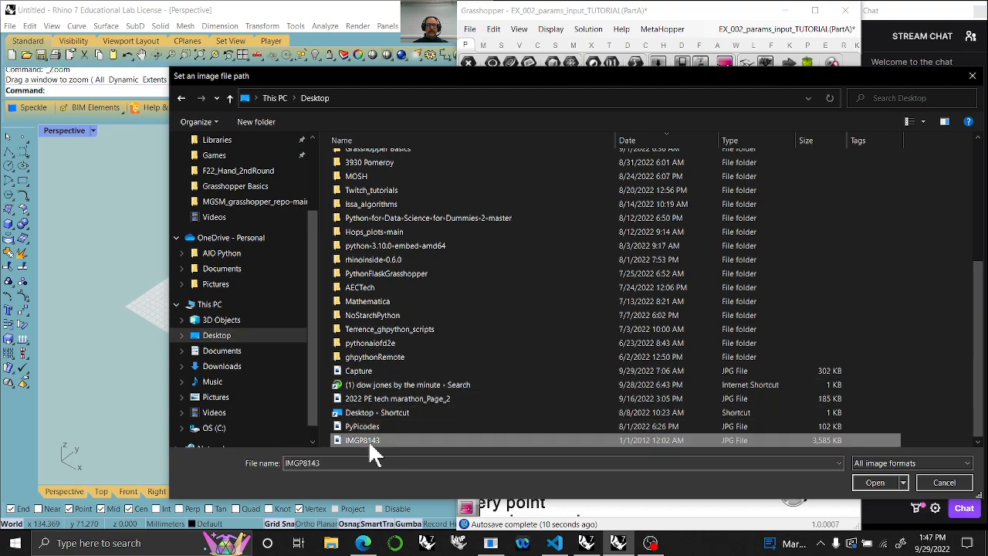
{"action": "left_click", "coordinate": [883, 478]}
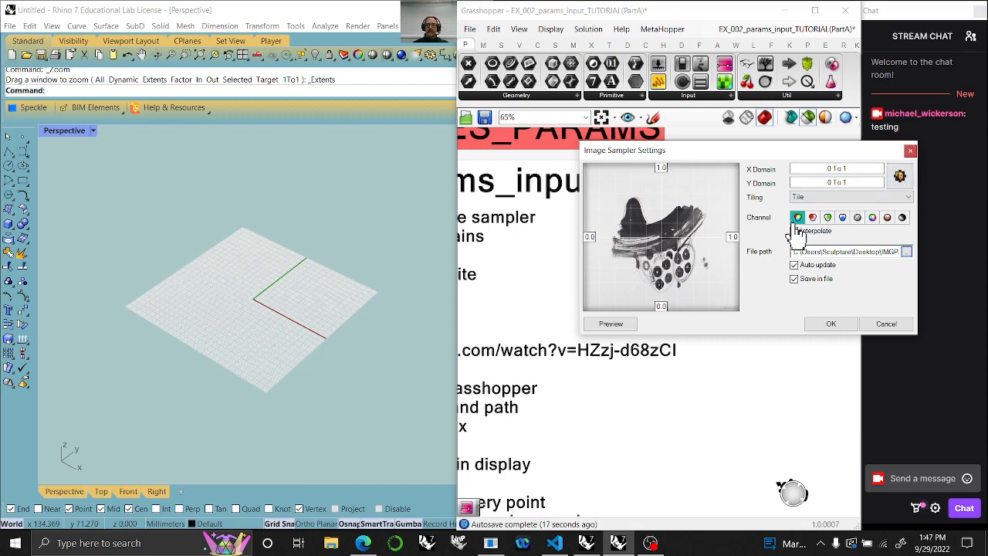
Set the Image Sampler to the black-and-white channel, enable Interpolate, and accept the settings
{"action": "left_click", "coordinate": [902, 221]}
{"action": "left_click", "coordinate": [794, 230]}
{"action": "left_click", "coordinate": [840, 325]}
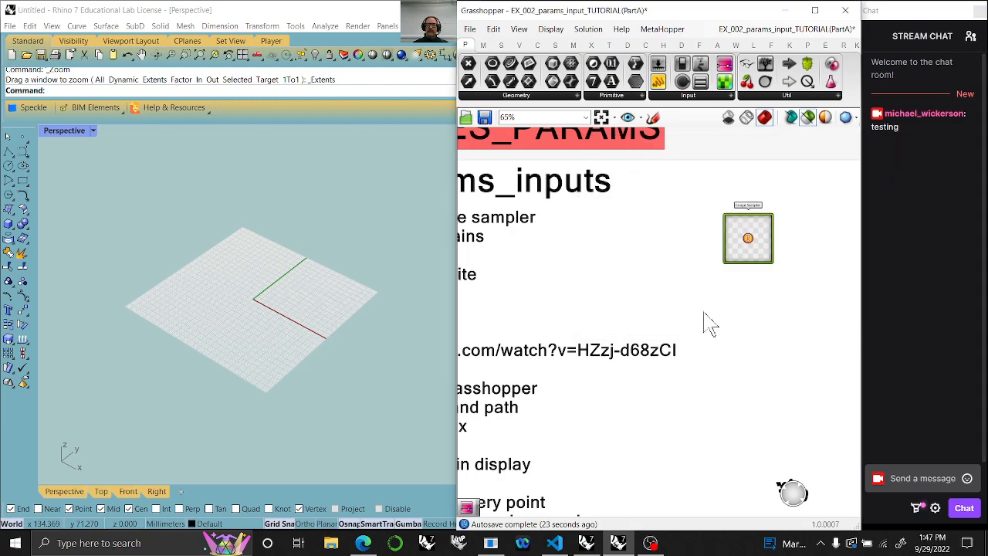
Check the loaded image in the Image Sampler and reposition the component beside the exercise notes
{"action": "scroll", "coordinate": [741, 255], "scroll_direction": "up", "scroll_amount": 5}
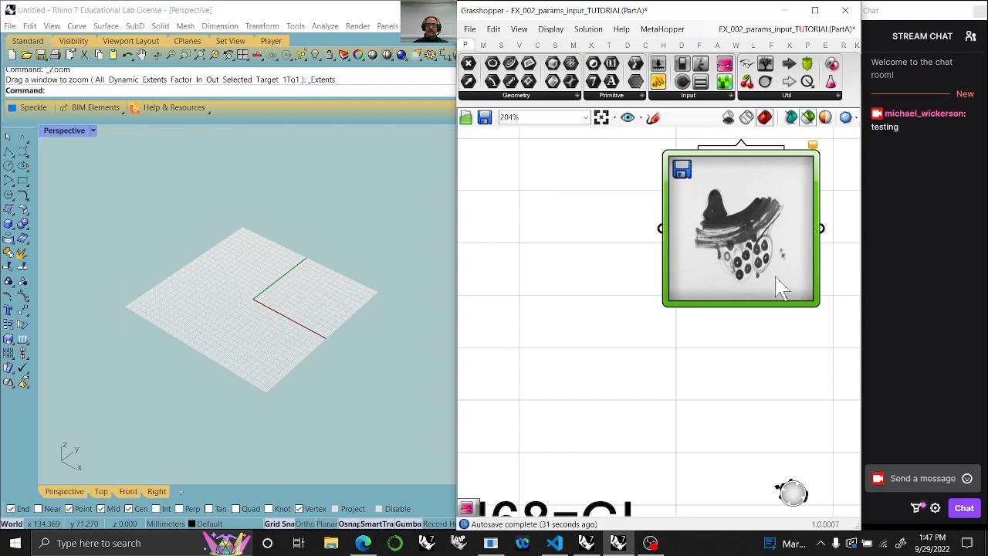
{"action": "scroll", "coordinate": [780, 288], "scroll_direction": "down", "scroll_amount": 5}
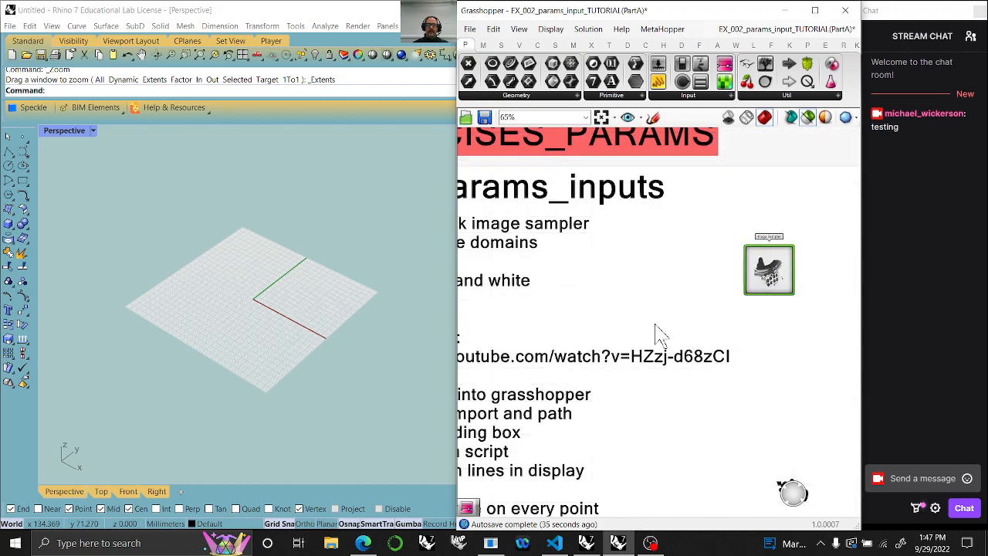
{"action": "left_click_drag", "start_coordinate": [766, 276], "coordinate": [791, 270]}
Correct the misspelled "tyhe" to "the" in the exercise notes' "consider the domains" line and accept the text
{"action": "right_click_drag", "start_coordinate": [614, 331], "coordinate": [740, 286]}
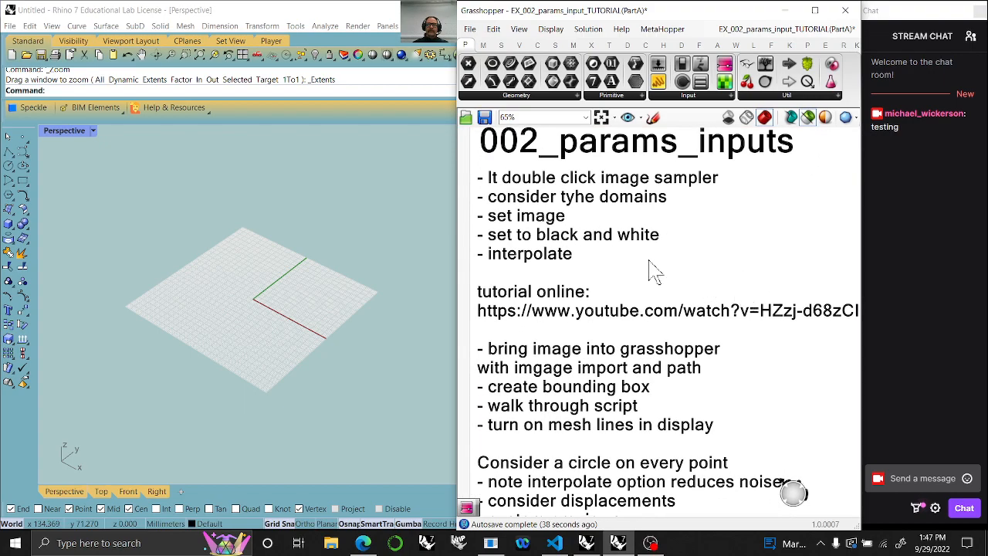
{"action": "double_click", "coordinate": [576, 210]}
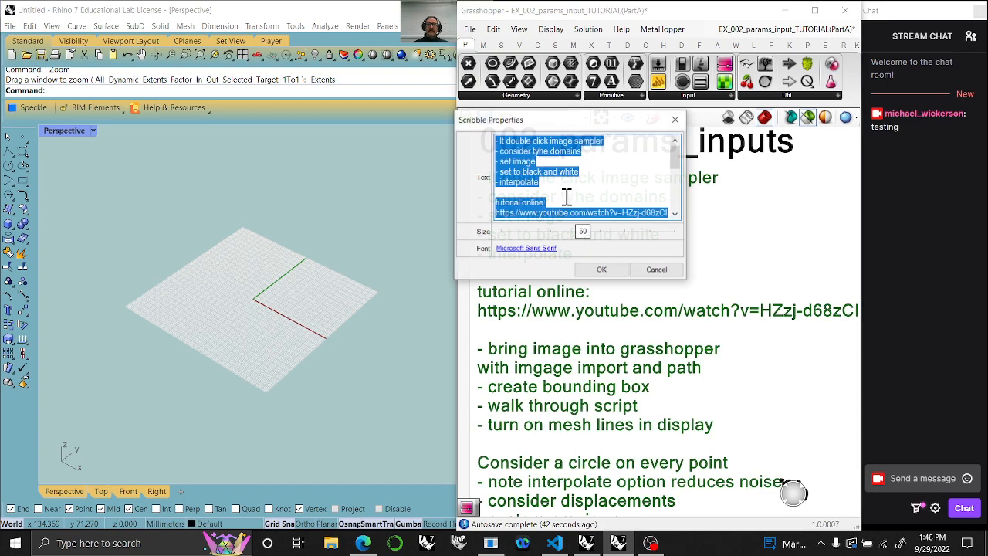
{"action": "left_click", "coordinate": [539, 160]}
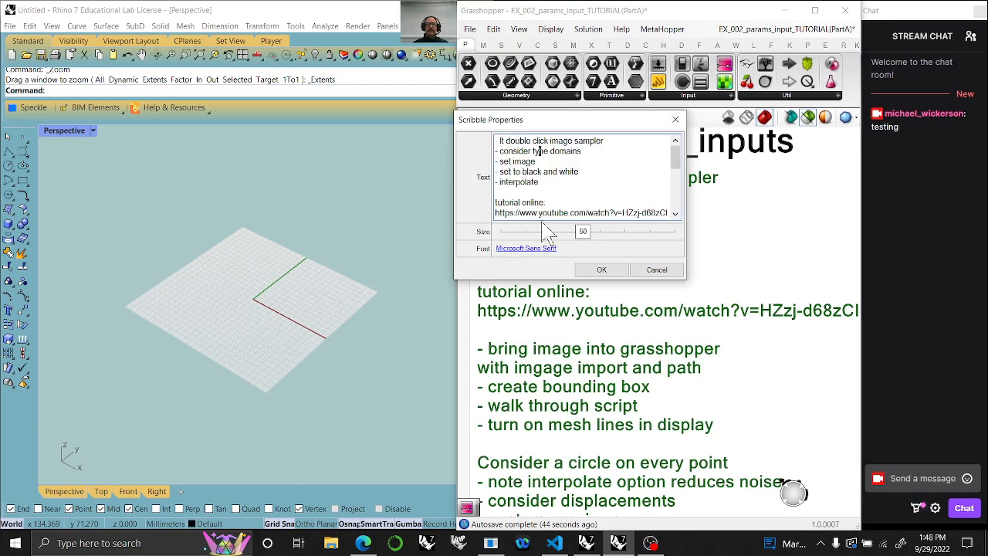
{"action": "left_click", "coordinate": [601, 270]}
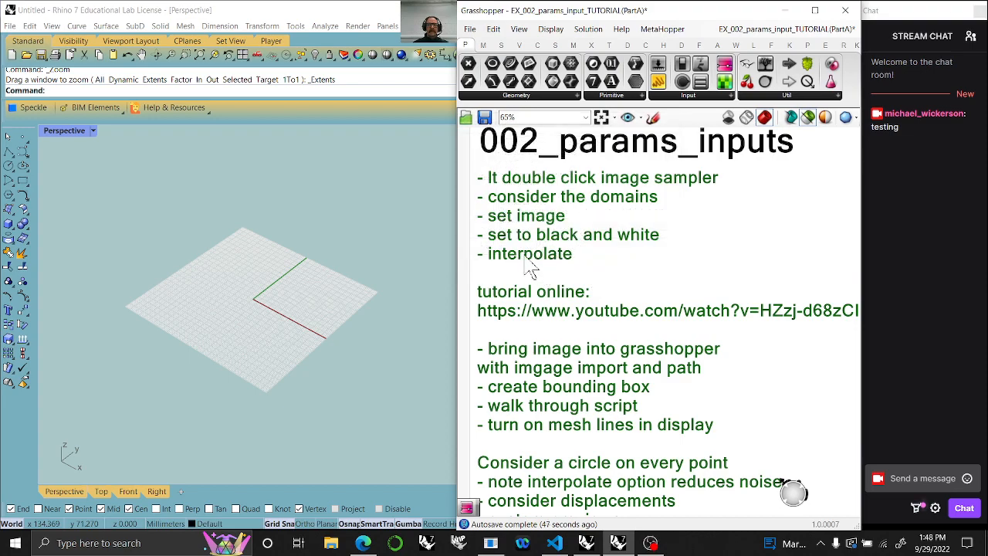
Look over the remaining exercise notes, then close the food4Rhino MeshEdit page in the web browser
{"action": "right_click_drag", "start_coordinate": [696, 317], "coordinate": [682, 241]}
{"action": "scroll", "coordinate": [684, 240], "scroll_direction": "down", "scroll_amount": 1}
{"action": "right_click_drag", "start_coordinate": [620, 271], "coordinate": [639, 202]}
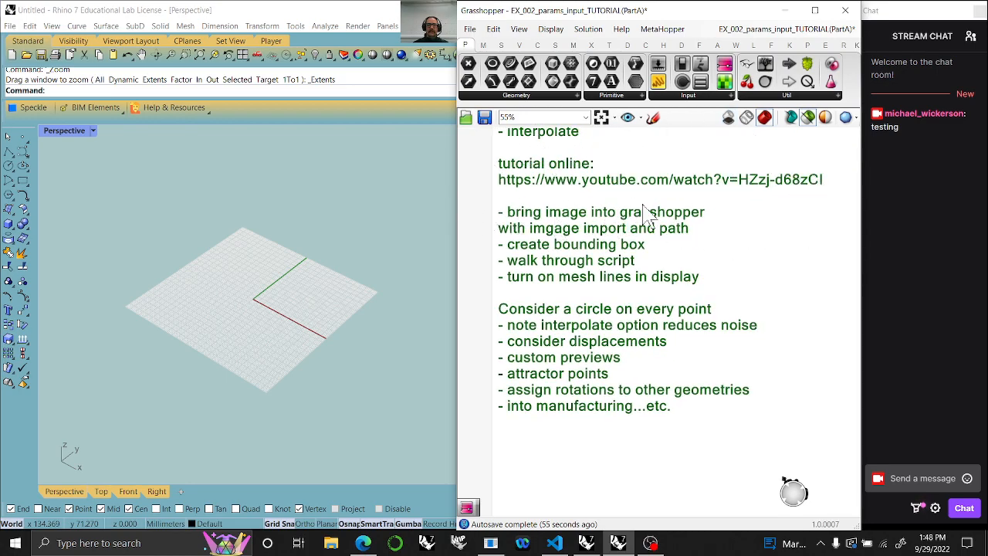
{"action": "right_click_drag", "start_coordinate": [655, 274], "coordinate": [638, 199]}
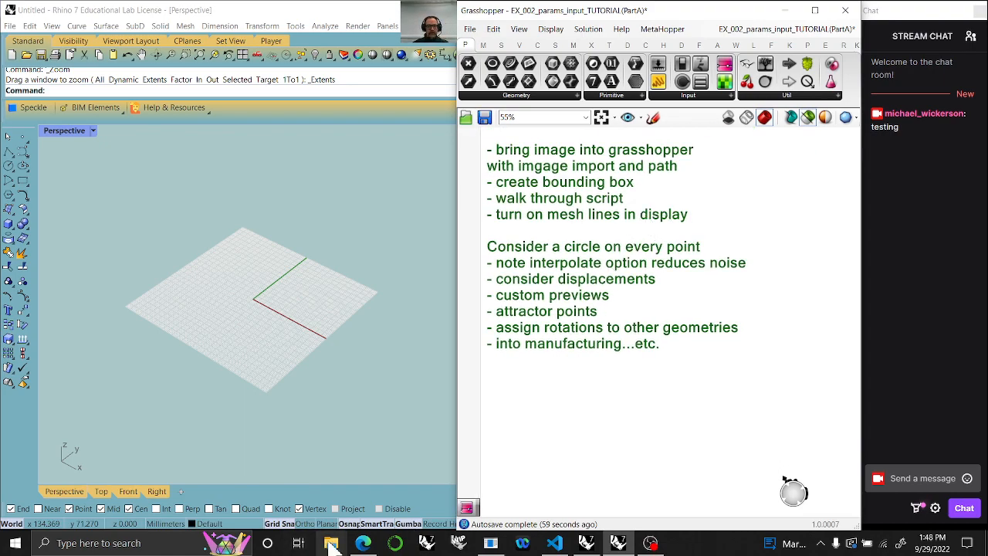
{"action": "left_click", "coordinate": [363, 544]}
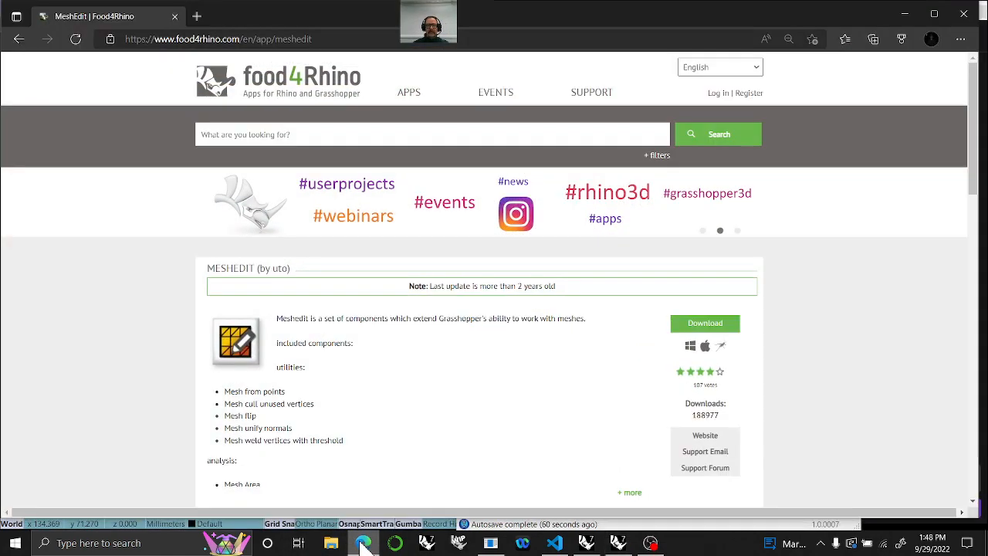
{"action": "left_click", "coordinate": [175, 17]}
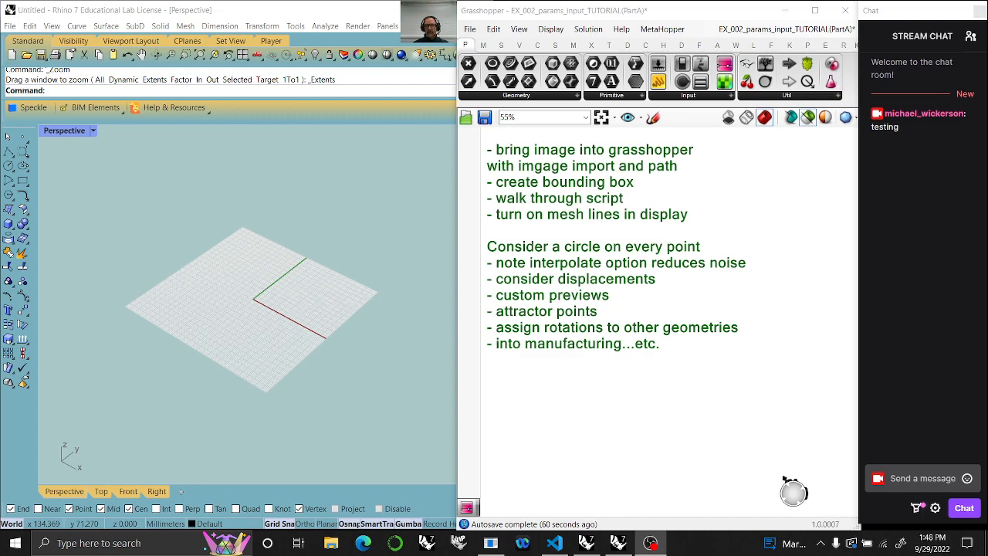
{"action": "left_click", "coordinate": [650, 545]}
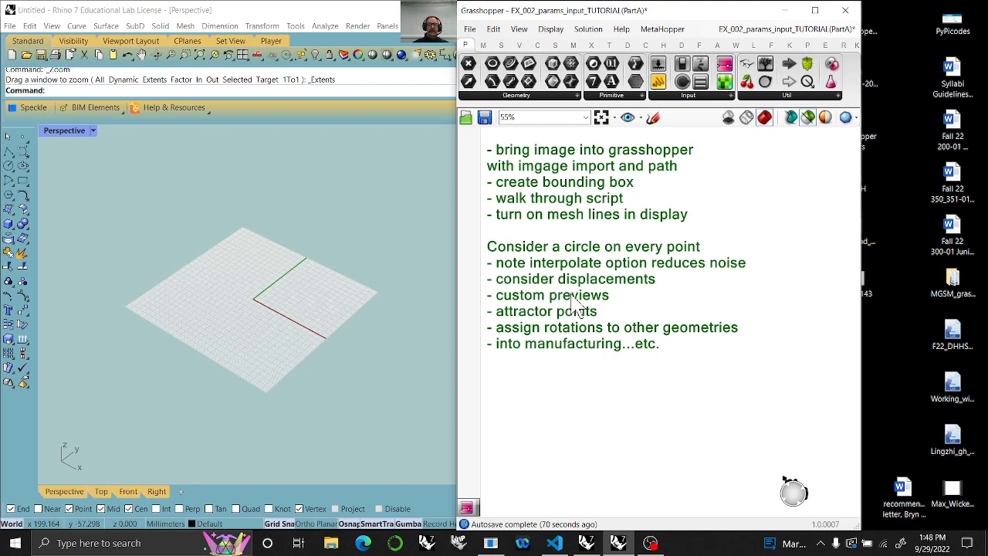
Move the Image Sampler component farther away from the exercise notes
{"action": "scroll", "coordinate": [576, 297], "scroll_direction": "down", "scroll_amount": 3}
{"action": "scroll", "coordinate": [673, 309], "scroll_direction": "up", "scroll_amount": 10}
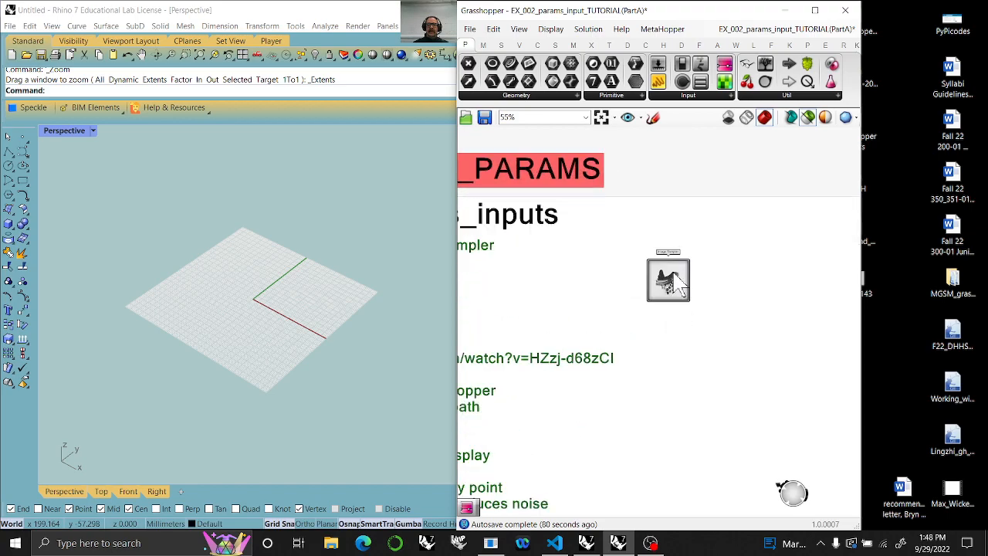
{"action": "scroll", "coordinate": [664, 317], "scroll_direction": "down", "scroll_amount": 10}
{"action": "left_click_drag", "start_coordinate": [658, 307], "coordinate": [767, 309]}
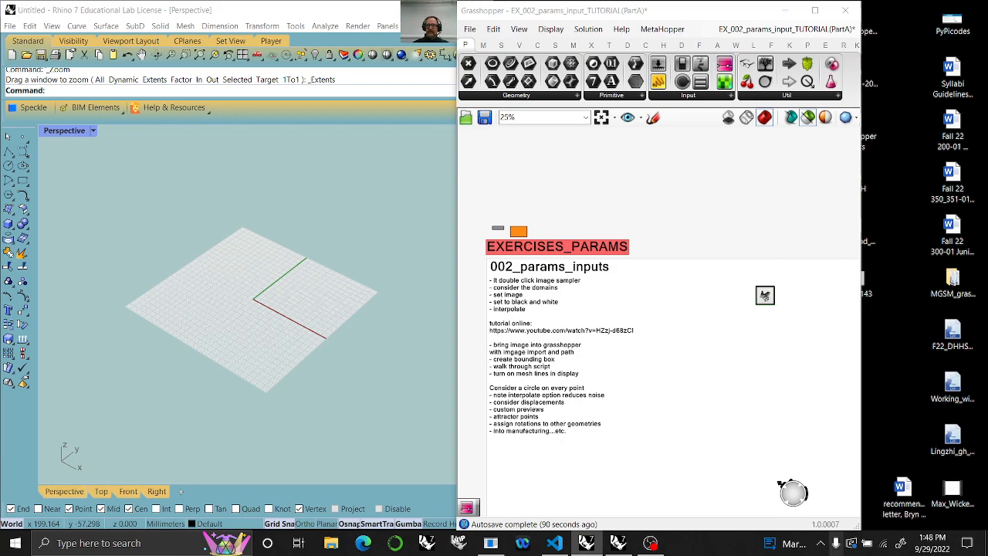
Place a Rectangular grid component before the Image Sampler and wire its Points output into the sampler
{"action": "scroll", "coordinate": [757, 343], "scroll_direction": "up", "scroll_amount": 5}
{"action": "right_click_drag", "start_coordinate": [757, 343], "coordinate": [589, 359]}
{"action": "left_click", "coordinate": [519, 44]}
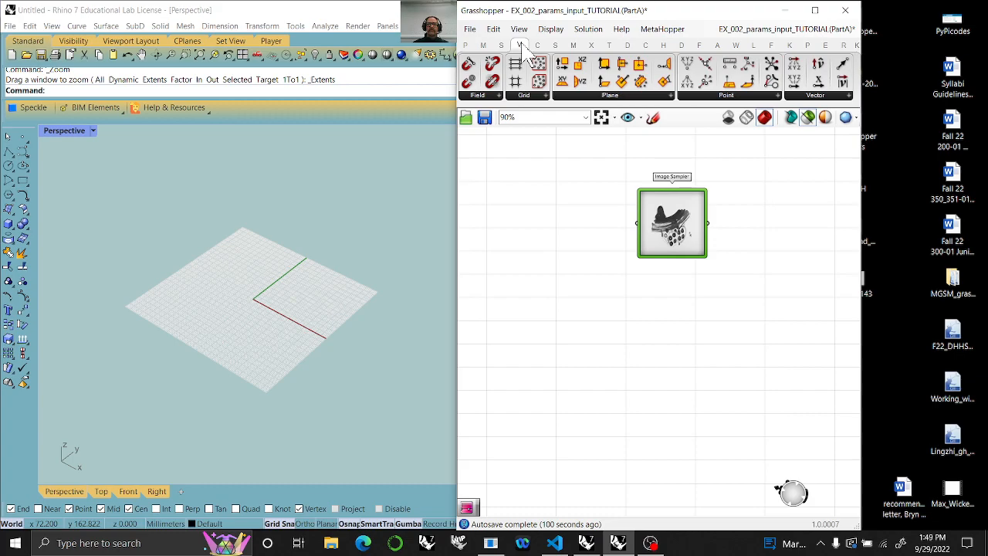
{"action": "left_click_drag", "start_coordinate": [515, 81], "coordinate": [665, 247]}
{"action": "scroll", "coordinate": [298, 239], "scroll_direction": "up", "scroll_amount": 2}
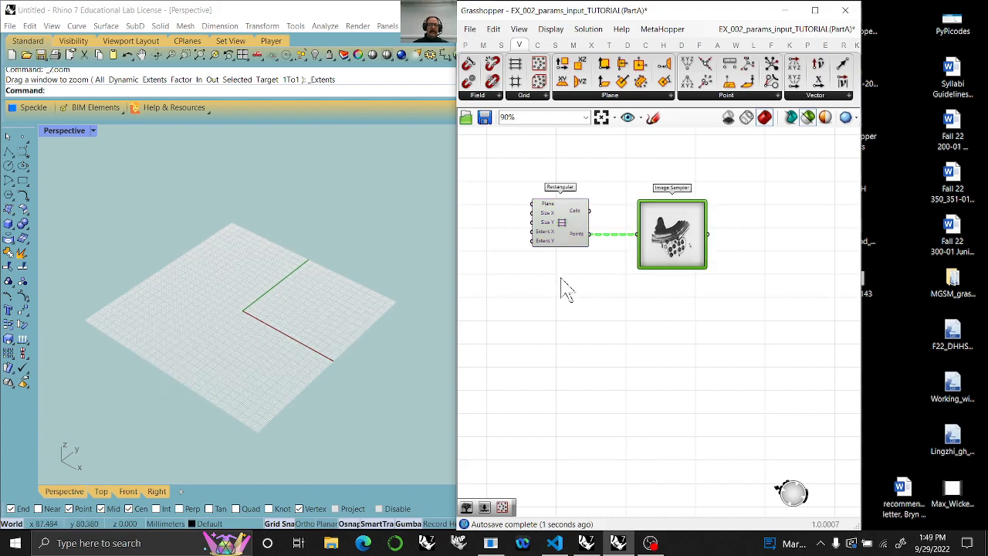
{"action": "left_click_drag", "start_coordinate": [554, 247], "coordinate": [556, 245]}
{"action": "scroll", "coordinate": [247, 335], "scroll_direction": "up", "scroll_amount": 3}
{"action": "scroll", "coordinate": [222, 336], "scroll_direction": "up", "scroll_amount": 2}
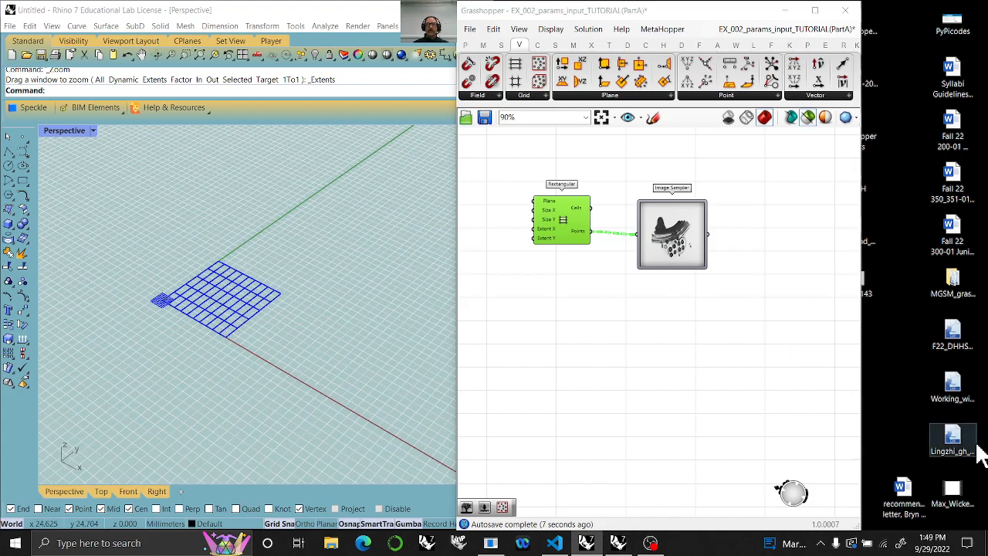
Add a Number Slider and wire it to the Rectangular grid's Extent X and Extent Y inputs
{"action": "right_click_drag", "start_coordinate": [532, 285], "coordinate": [672, 316]}
{"action": "left_click", "coordinate": [580, 284]}
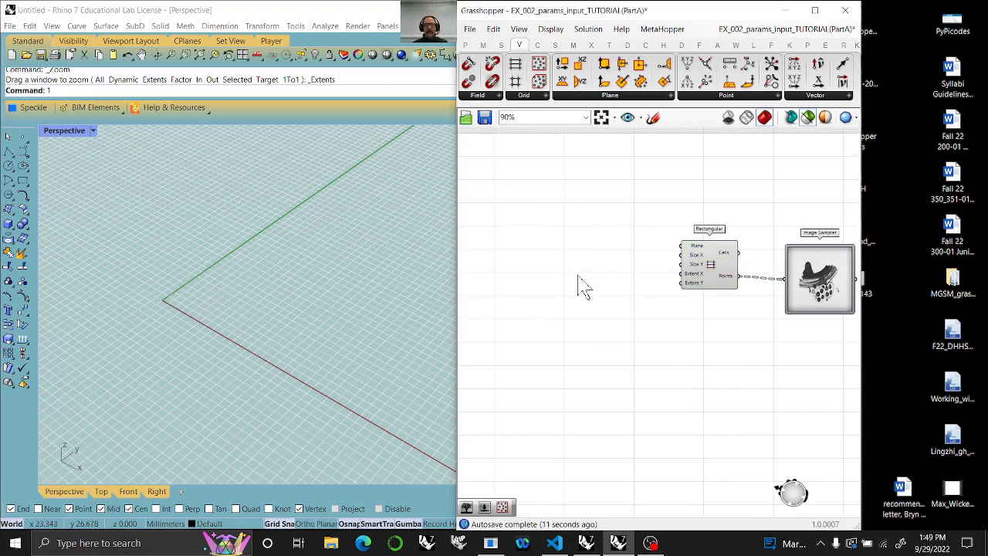
{"action": "double_click", "coordinate": [579, 282]}
{"action": "type", "text": "1"}
{"action": "key", "text": "Return"}
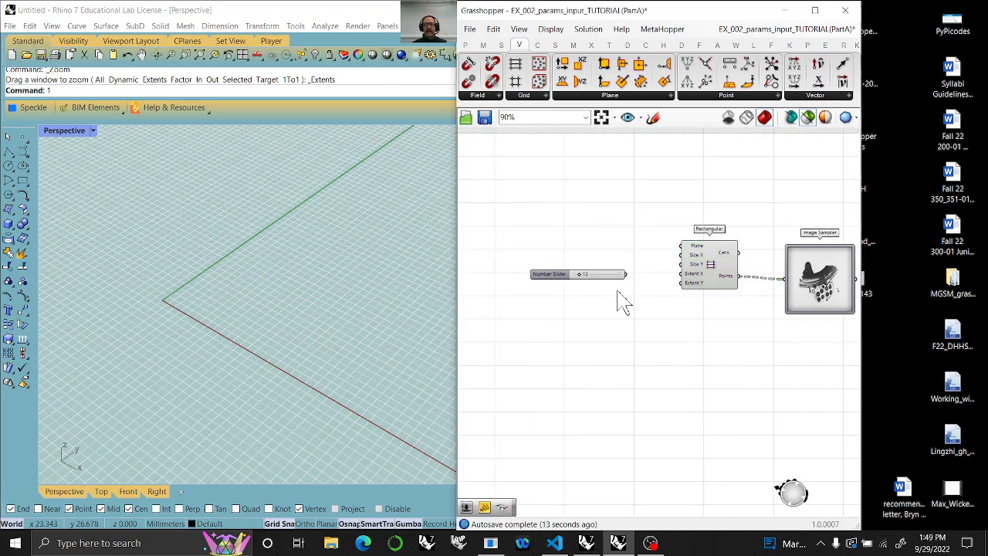
{"action": "left_click_drag", "start_coordinate": [675, 274], "coordinate": [627, 275]}
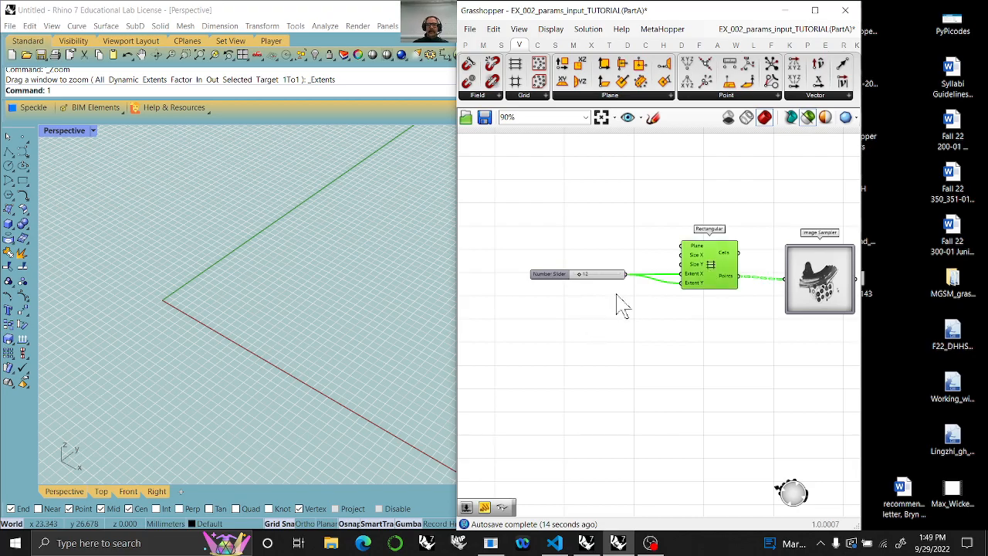
{"action": "right_click_drag", "start_coordinate": [290, 267], "coordinate": [275, 246]}
{"action": "right_click_drag", "start_coordinate": [749, 331], "coordinate": [681, 351]}
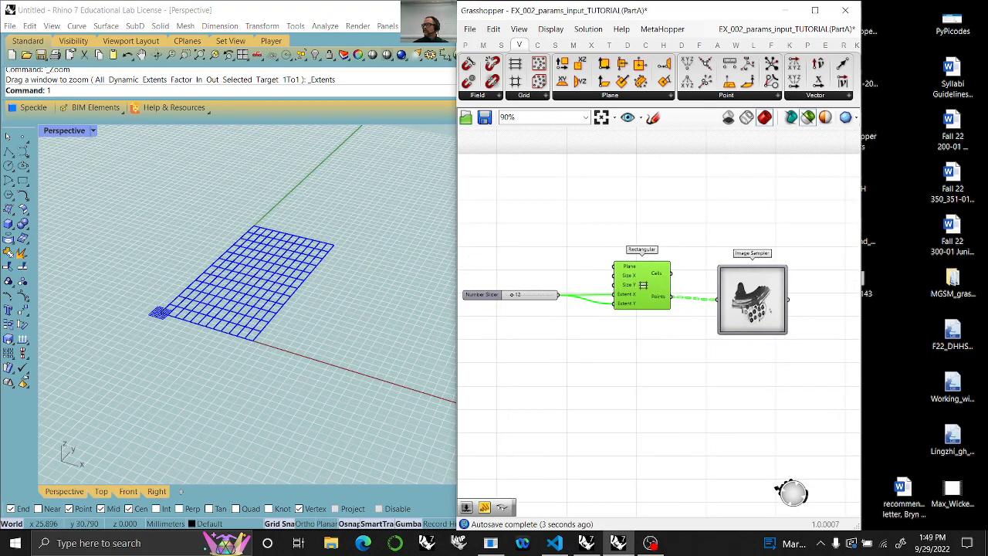
Nudge the Rectangular grid component and delete the Number Slider feeding its extents
{"action": "mouse_move", "coordinate": [642, 304]}
{"action": "left_mouse_down"}
{"action": "mouse_move", "coordinate": [654, 287]}
{"action": "mouse_move", "coordinate": [656, 296]}
{"action": "left_mouse_up"}
{"action": "left_click", "coordinate": [528, 298]}
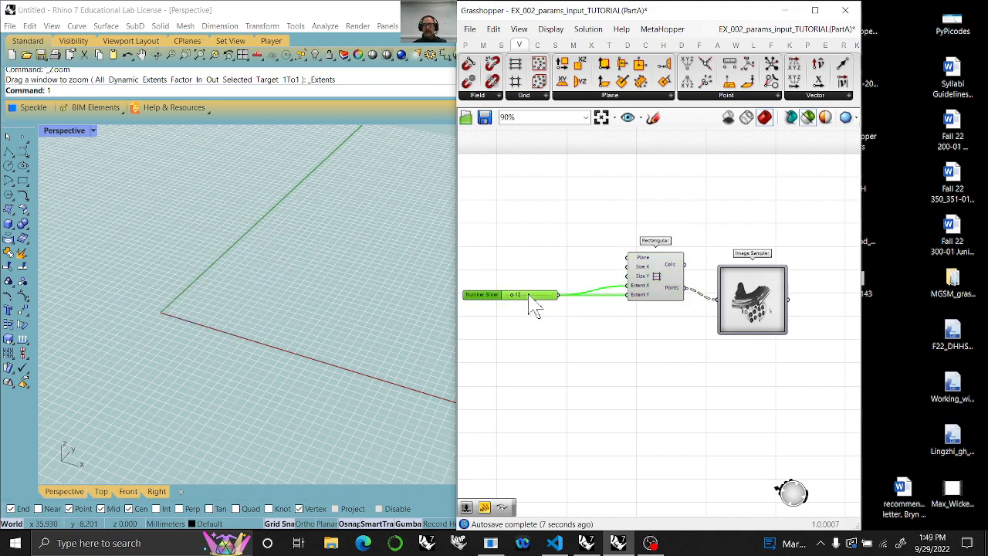
{"action": "key", "text": "Delete"}
{"action": "right_click_drag", "start_coordinate": [622, 332], "coordinate": [557, 311]}
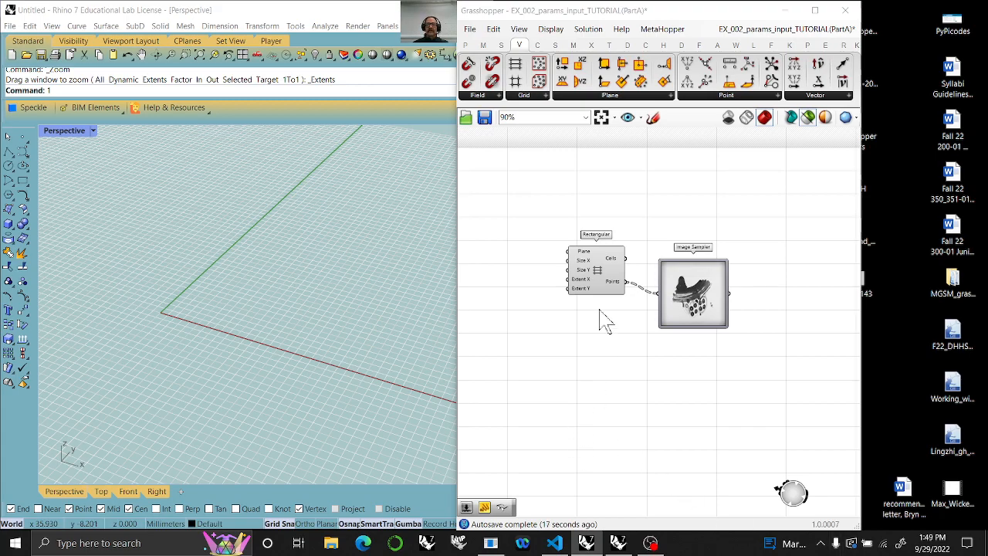
Place a Deconstruct point component above the Image Sampler and wire the Rectangular grid's Cells output to its Point input
{"action": "left_click", "coordinate": [620, 289]}
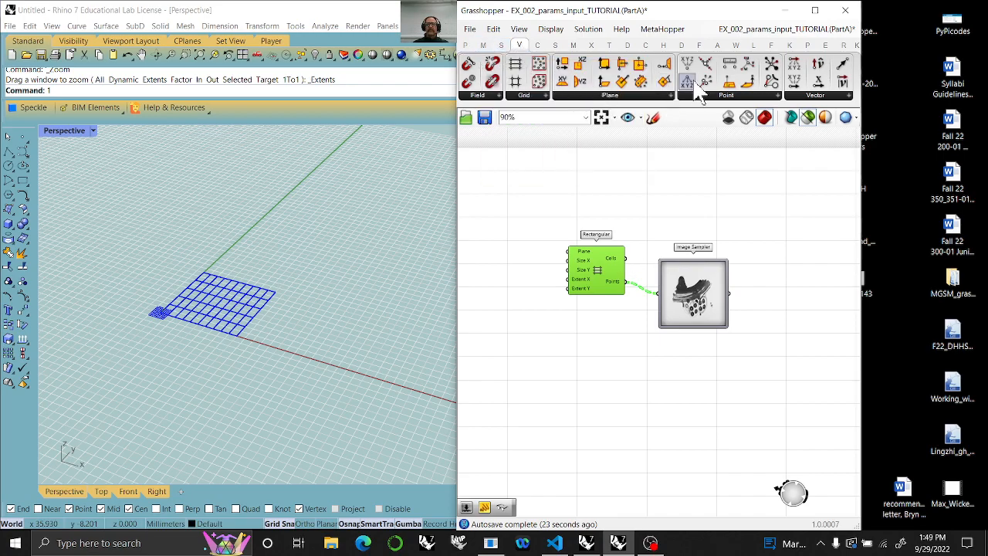
{"action": "left_click_drag", "start_coordinate": [690, 83], "coordinate": [669, 205]}
{"action": "left_click_drag", "start_coordinate": [625, 258], "coordinate": [626, 199]}
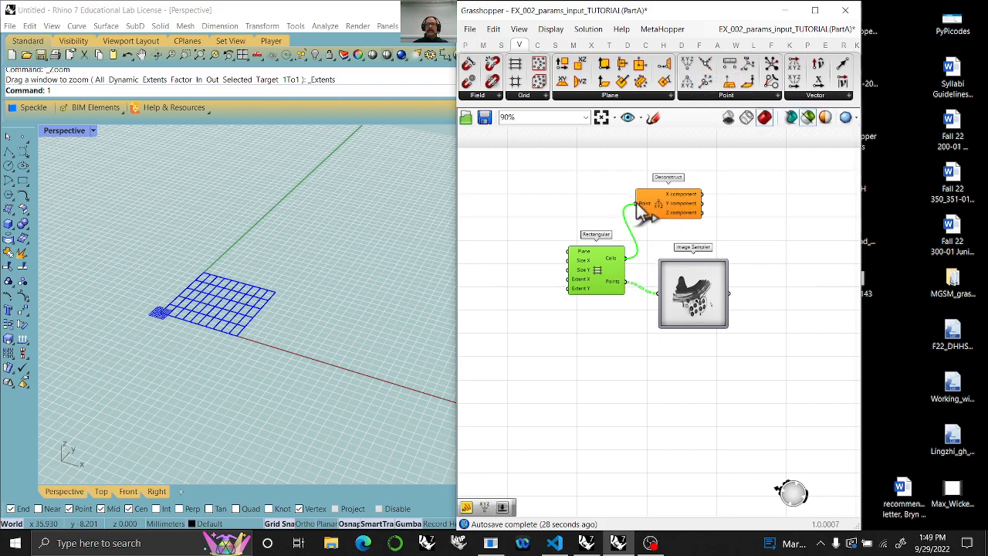
{"action": "left_click_drag", "start_coordinate": [679, 214], "coordinate": [682, 221]}
{"action": "right_click_drag", "start_coordinate": [702, 225], "coordinate": [684, 238]}
Add a Bounds component beside Deconstruct and wire the X component output to its Numbers input
{"action": "scroll", "coordinate": [654, 216], "scroll_direction": "up", "scroll_amount": 4}
{"action": "double_click", "coordinate": [671, 195]}
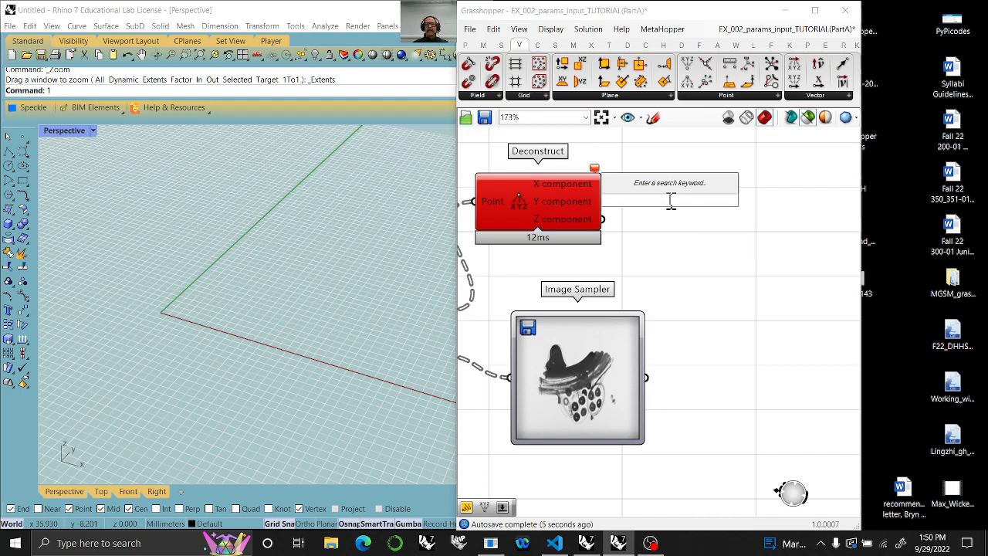
{"action": "type", "text": "bounds"}
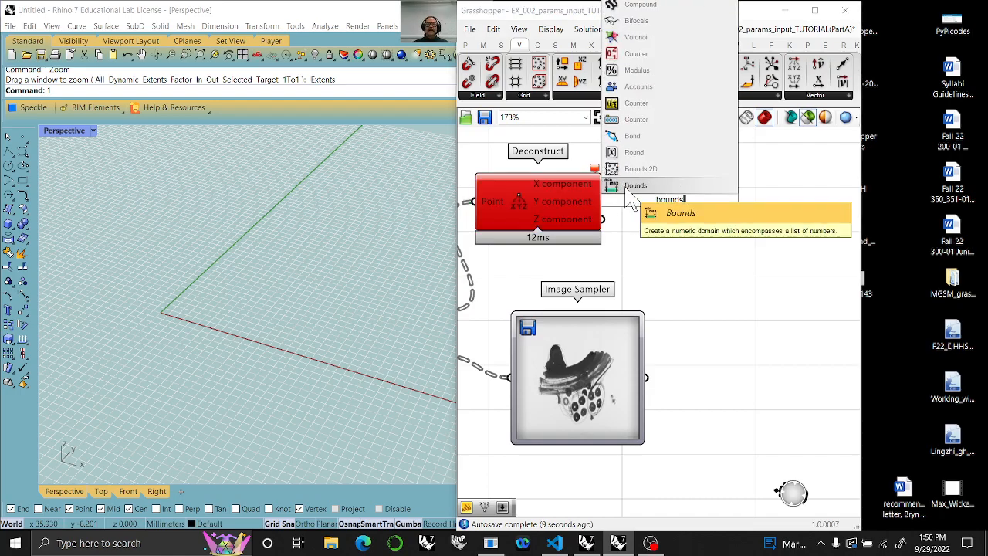
{"action": "left_click", "coordinate": [629, 188]}
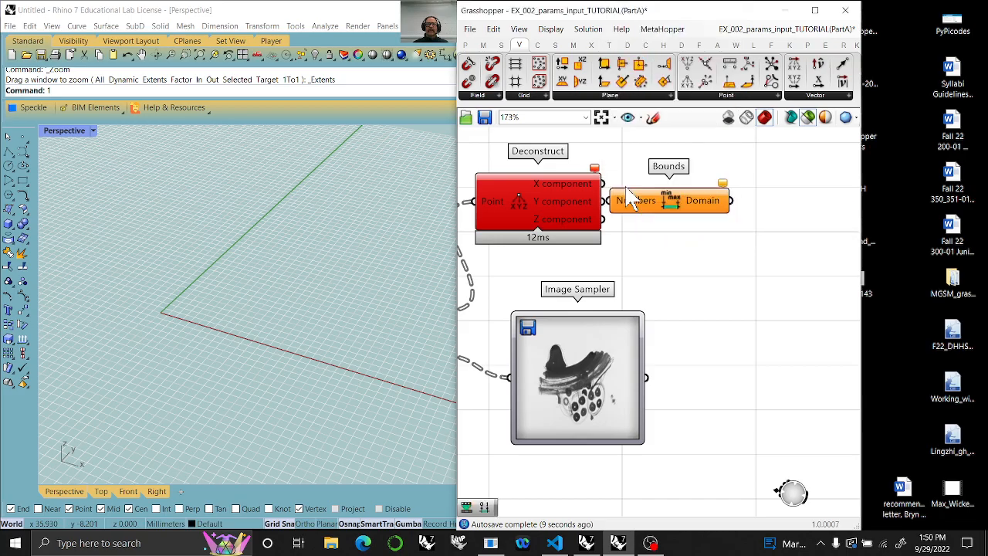
{"action": "left_click_drag", "start_coordinate": [660, 216], "coordinate": [676, 200]}
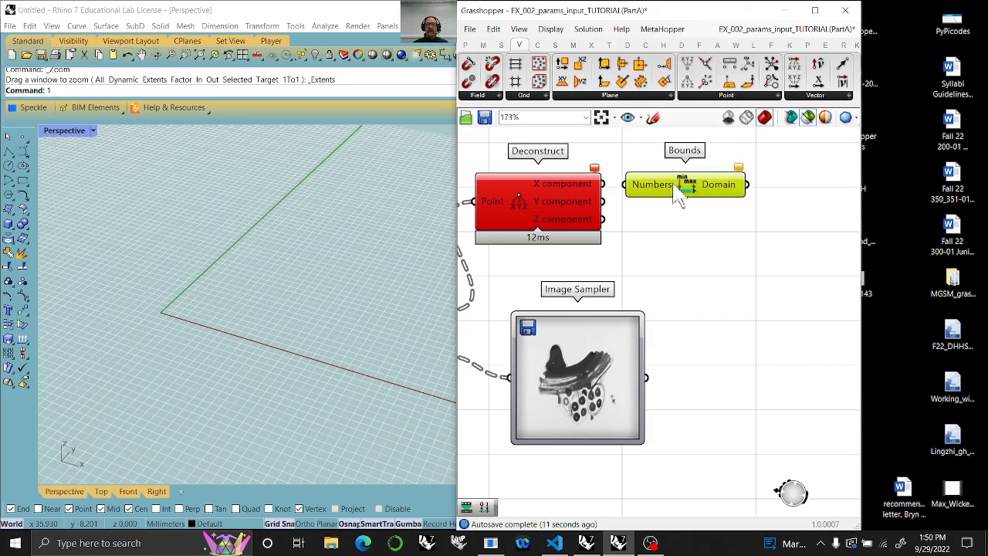
{"action": "left_click_drag", "start_coordinate": [602, 183], "coordinate": [672, 196]}
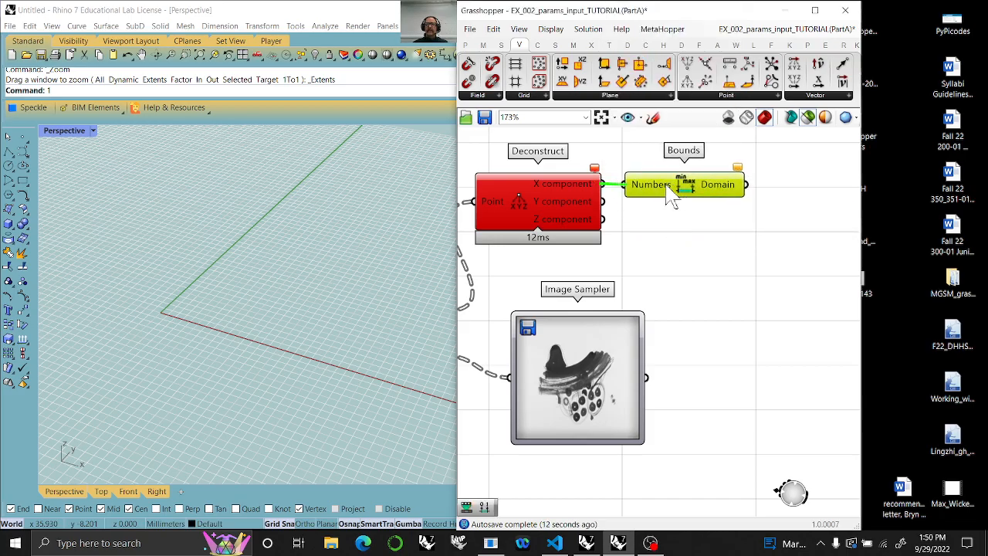
Place a Panel after Bounds, wire the Domain output into it, and enlarge the Panel
{"action": "right_click_drag", "start_coordinate": [775, 247], "coordinate": [606, 265]}
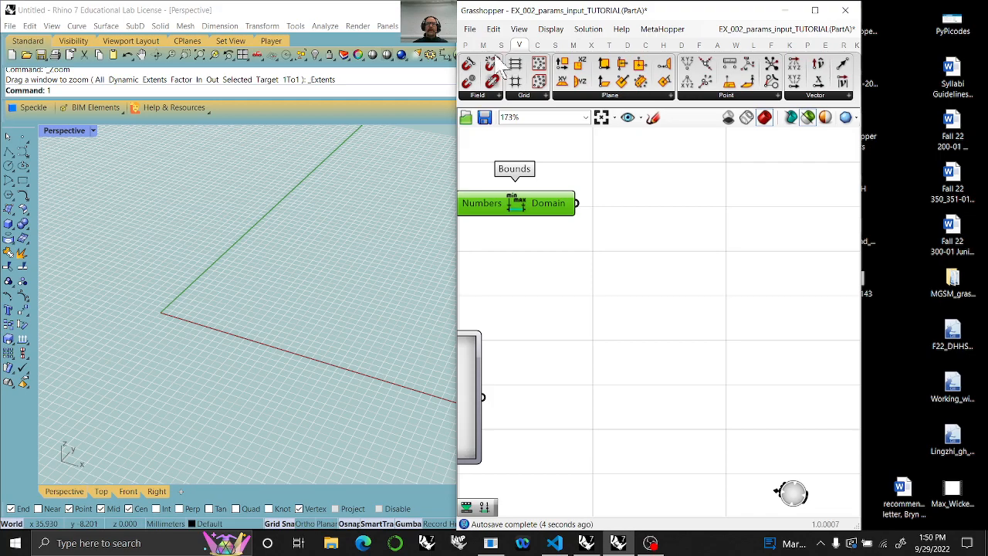
{"action": "left_click", "coordinate": [466, 45]}
{"action": "left_click_drag", "start_coordinate": [657, 81], "coordinate": [664, 222]}
{"action": "left_click_drag", "start_coordinate": [576, 203], "coordinate": [588, 205]}
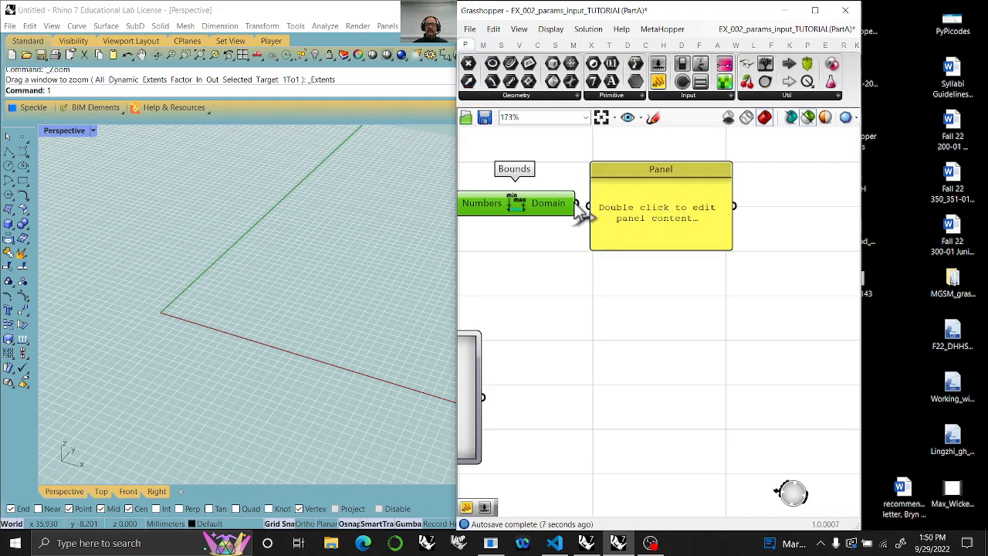
{"action": "left_click", "coordinate": [645, 224]}
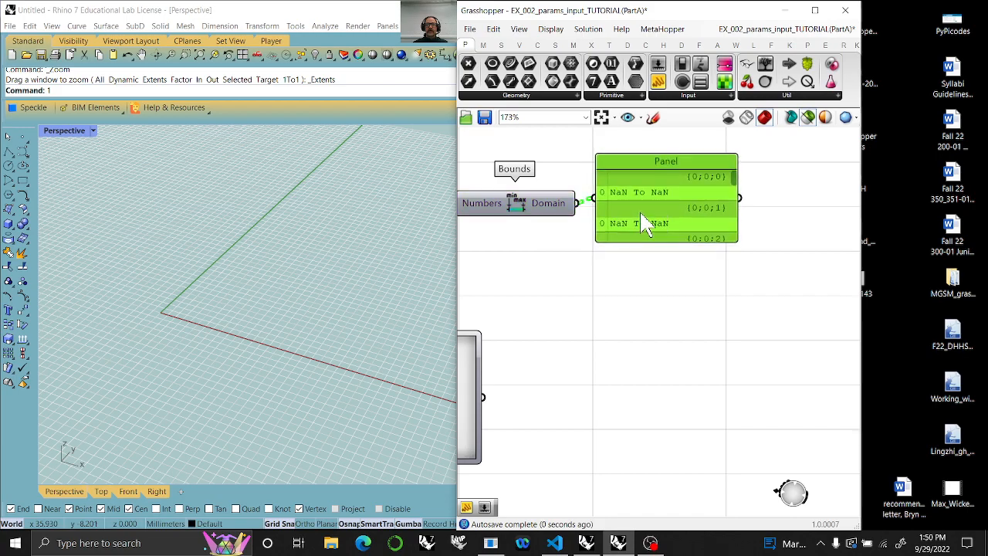
{"action": "left_click_drag", "start_coordinate": [672, 246], "coordinate": [670, 276]}
{"action": "right_click_drag", "start_coordinate": [589, 333], "coordinate": [733, 366]}
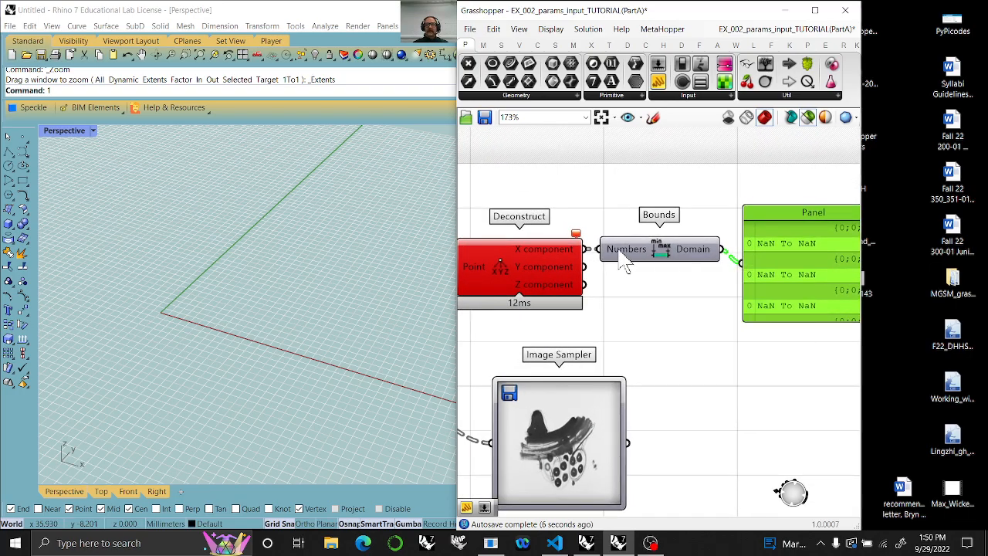
Flatten the Numbers input of the Bounds component and align the Panel with its Domain output
{"action": "right_click", "coordinate": [623, 261]}
{"action": "left_click", "coordinate": [652, 339]}
{"action": "right_click", "coordinate": [624, 260]}
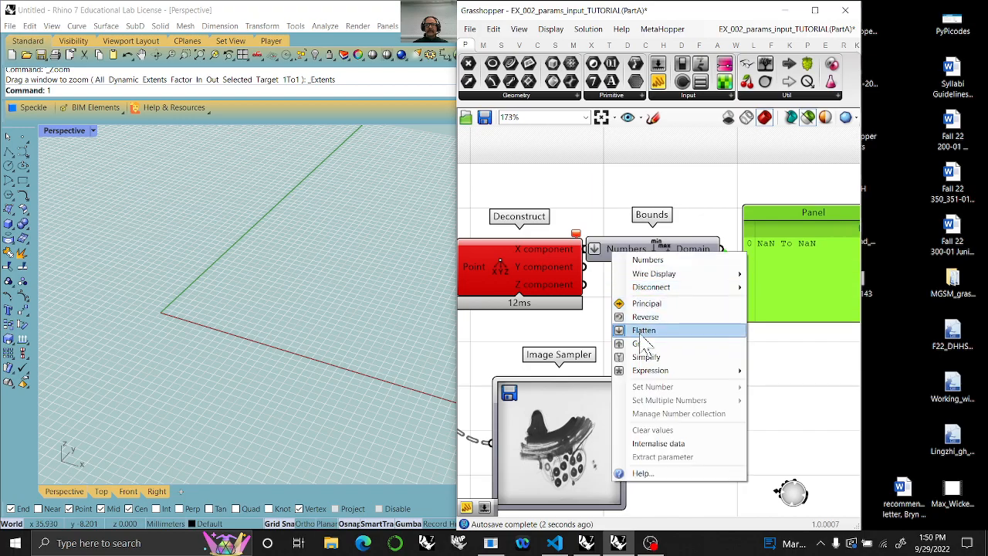
{"action": "left_click", "coordinate": [821, 374]}
{"action": "right_click_drag", "start_coordinate": [800, 296], "coordinate": [755, 275]}
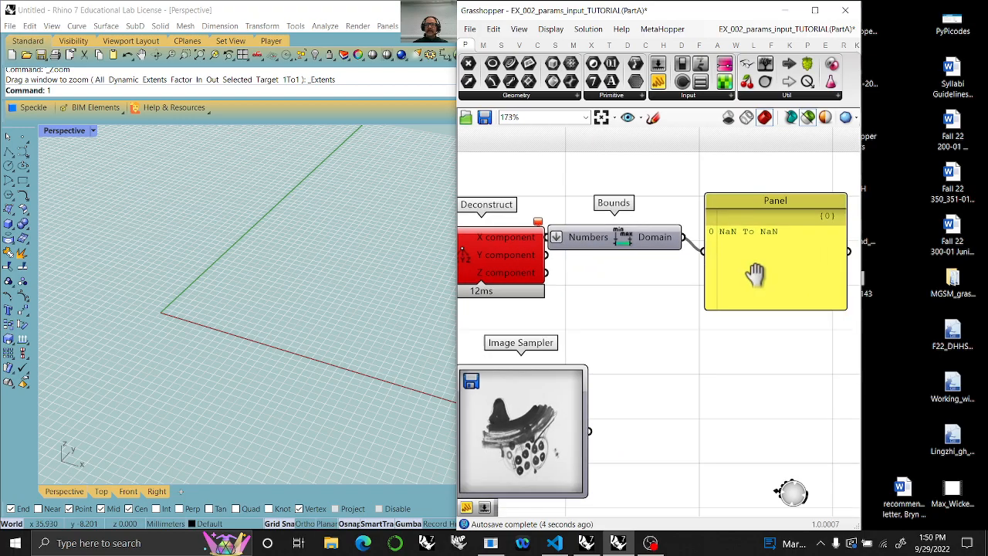
{"action": "left_click", "coordinate": [772, 283]}
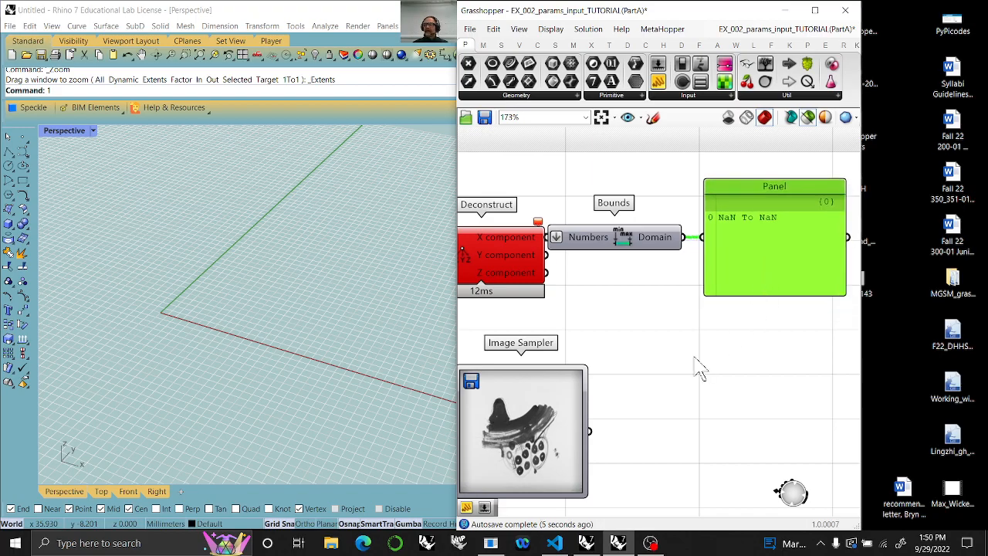
{"action": "right_click_drag", "start_coordinate": [596, 300], "coordinate": [710, 302]}
{"action": "left_click", "coordinate": [728, 241]}
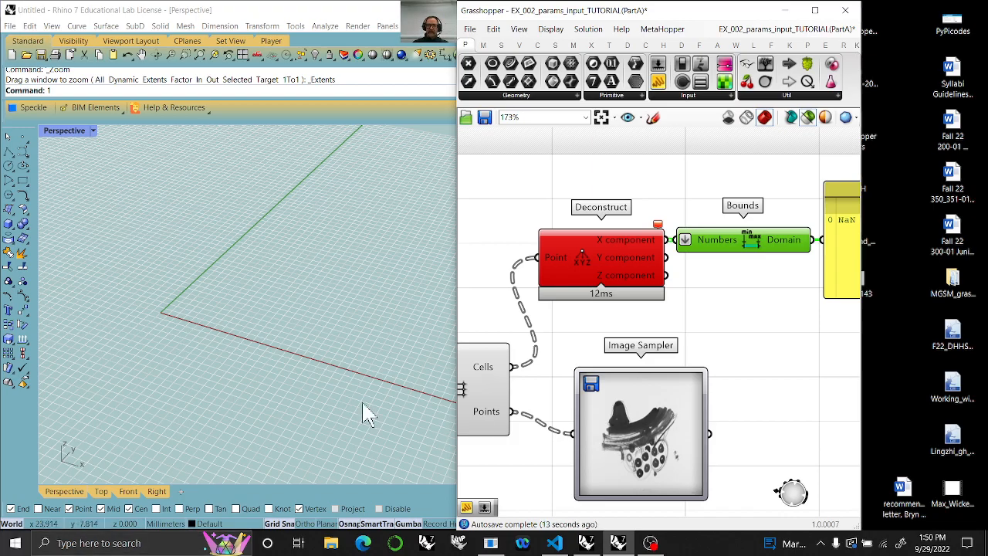
Inspect the Rectangular grid's viewport preview and Points output data, and read the error on the Deconstruct component
{"action": "right_click_drag", "start_coordinate": [531, 383], "coordinate": [762, 294]}
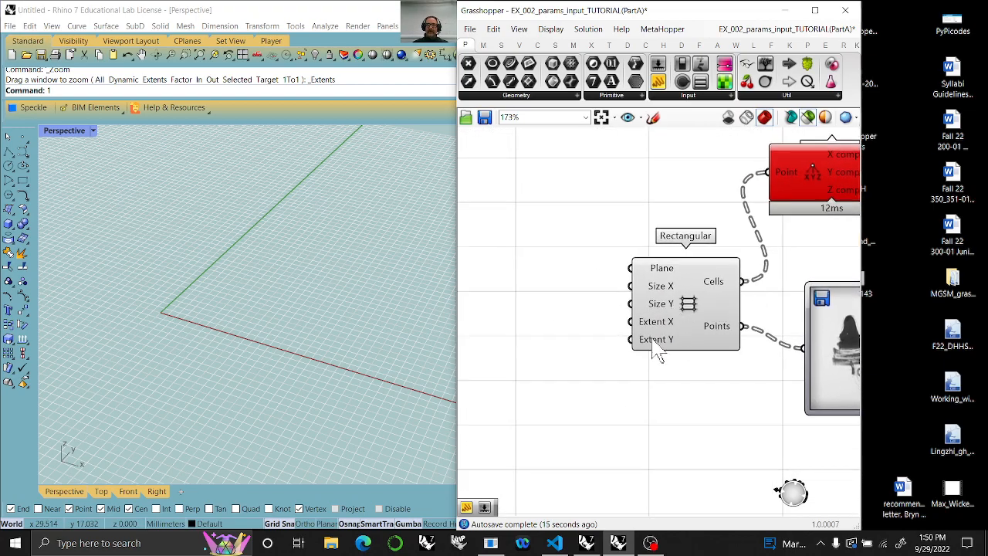
{"action": "mouse_move", "coordinate": [656, 354]}
{"action": "left_click", "coordinate": [656, 340]}
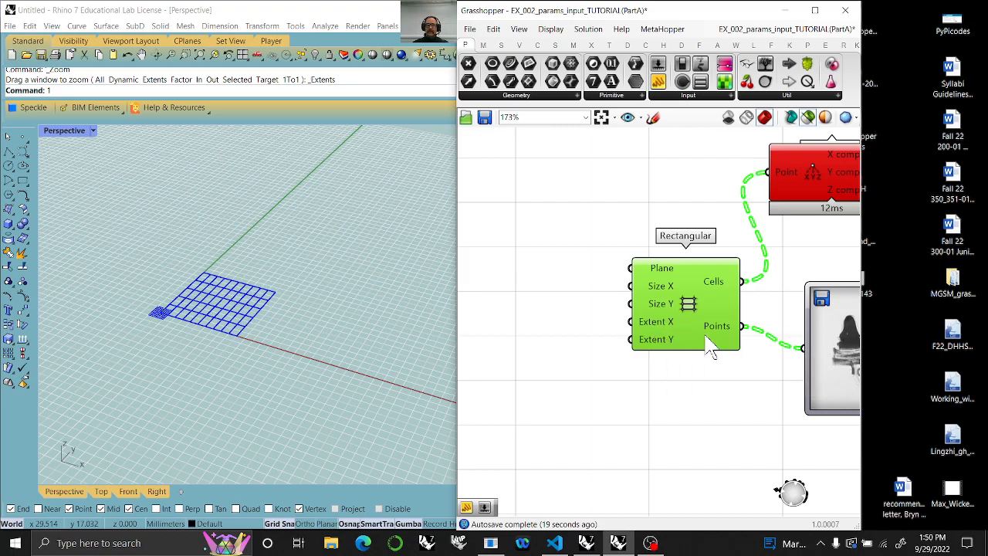
{"action": "right_click_drag", "start_coordinate": [708, 342], "coordinate": [569, 347]}
{"action": "mouse_move", "coordinate": [575, 360]}
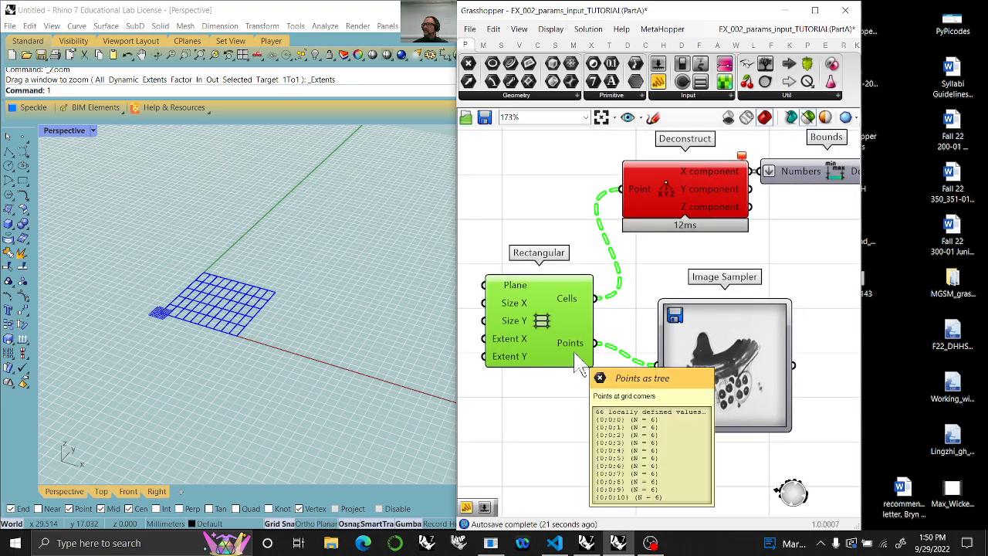
{"action": "right_click_drag", "start_coordinate": [556, 341], "coordinate": [618, 361]}
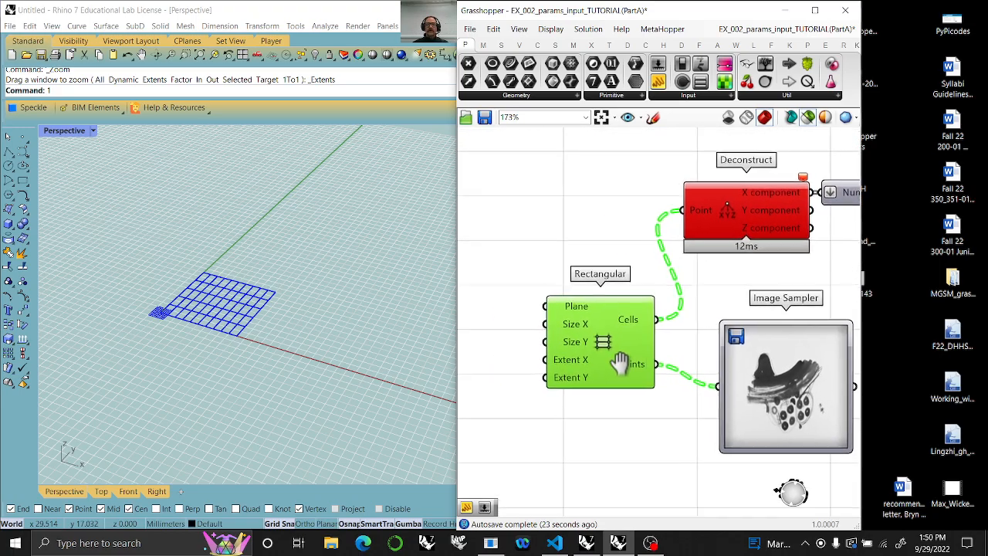
{"action": "mouse_move", "coordinate": [575, 330]}
{"action": "right_click_drag", "start_coordinate": [695, 301], "coordinate": [614, 315]}
{"action": "mouse_move", "coordinate": [656, 221]}
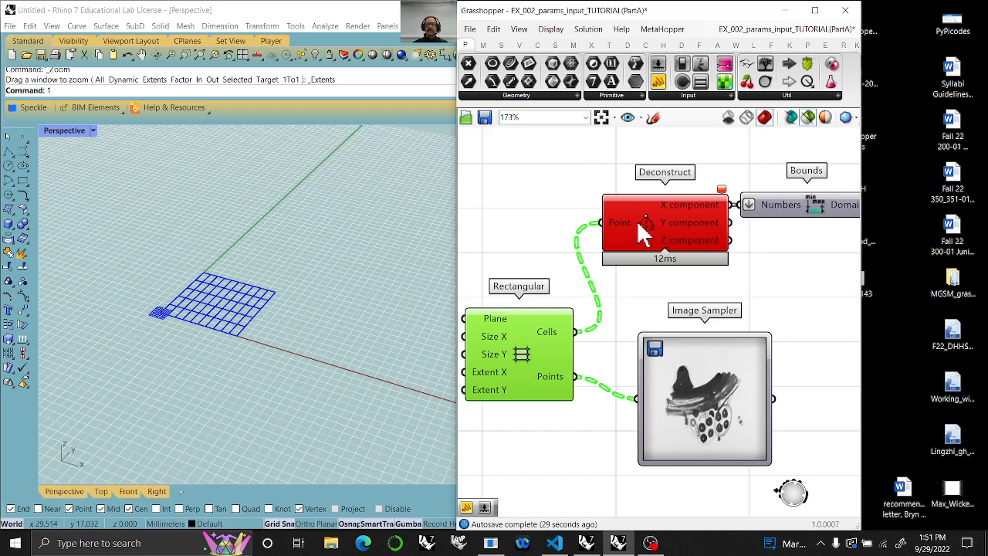
{"action": "mouse_move", "coordinate": [731, 204]}
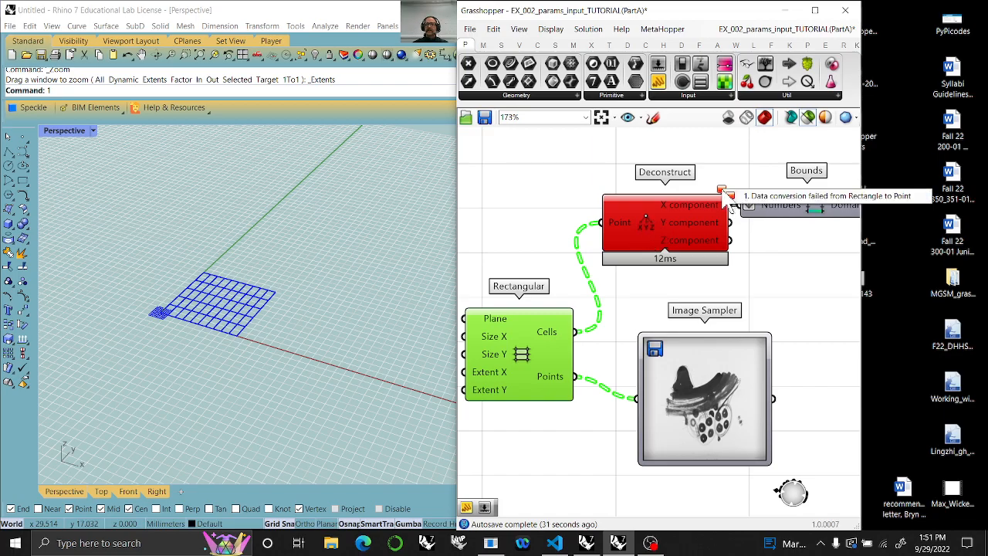
Wire the Rectangular grid's Points output into Deconstruct's Point input in place of the Cells output
{"action": "left_click_drag", "start_coordinate": [679, 240], "coordinate": [667, 239]}
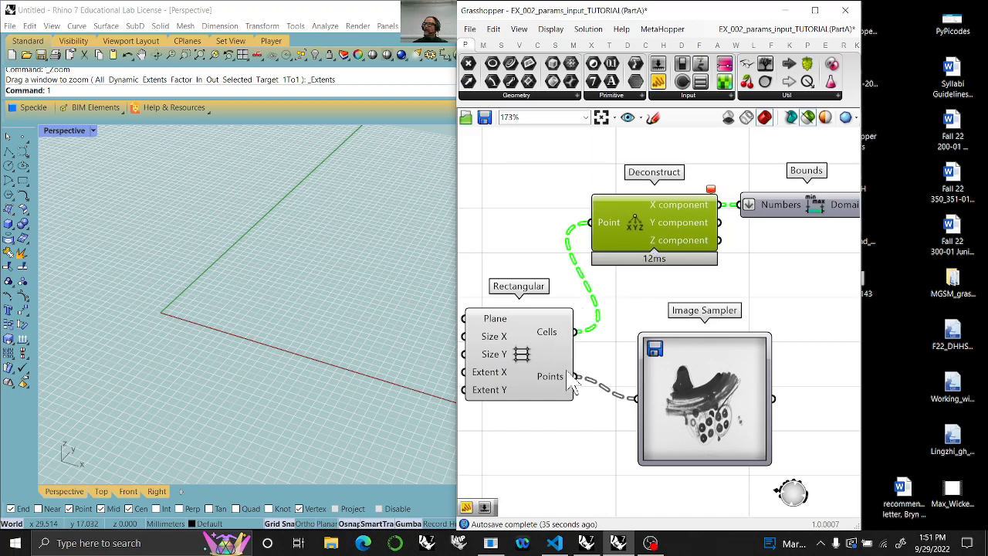
{"action": "left_click_drag", "start_coordinate": [585, 371], "coordinate": [591, 223], "text": "shift"}
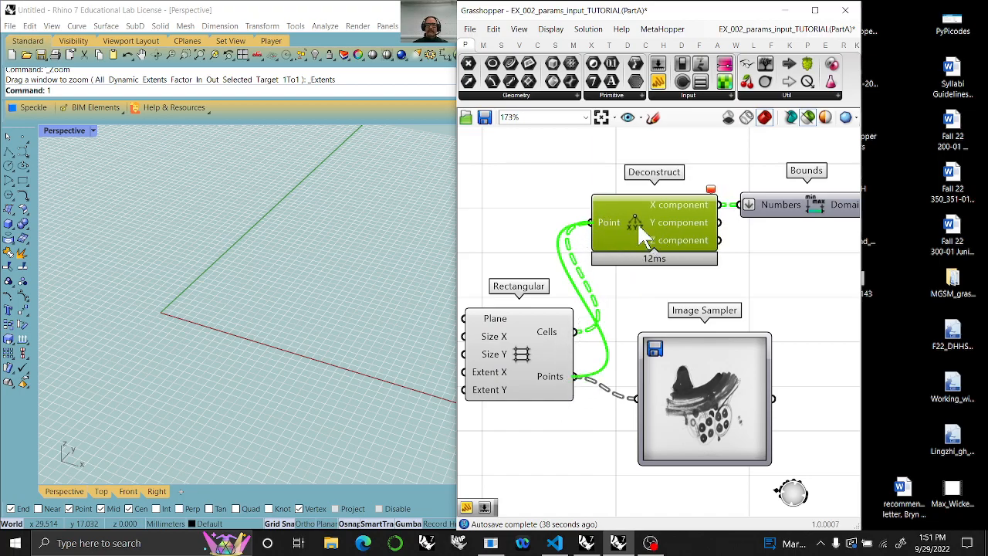
{"action": "right_click_drag", "start_coordinate": [789, 282], "coordinate": [688, 312]}
{"action": "scroll", "coordinate": [726, 317], "scroll_direction": "down", "scroll_amount": 3}
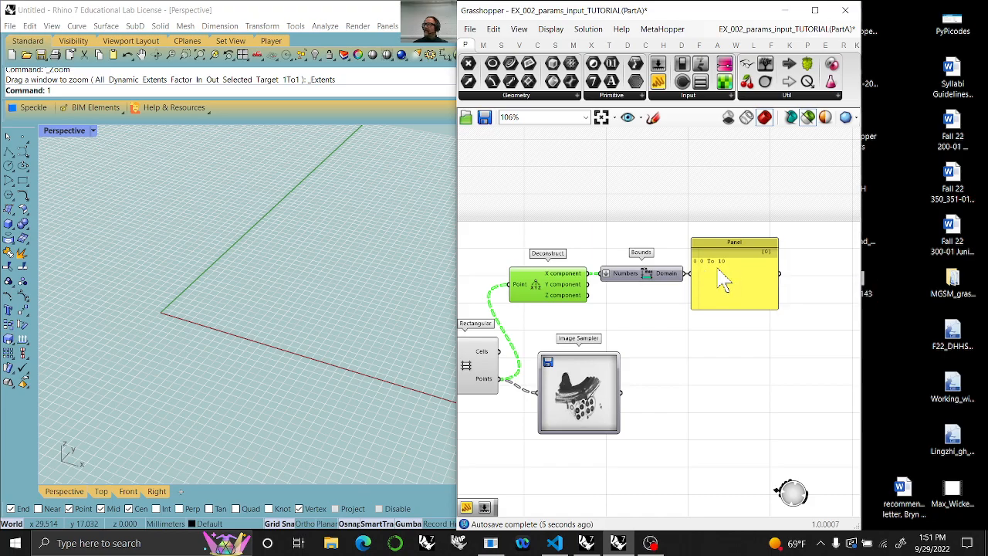
Narrow the Image Sampler to a portrait shape and select the Rectangular grid component to preview it
{"action": "right_click_drag", "start_coordinate": [668, 409], "coordinate": [744, 340]}
{"action": "left_click", "coordinate": [663, 328]}
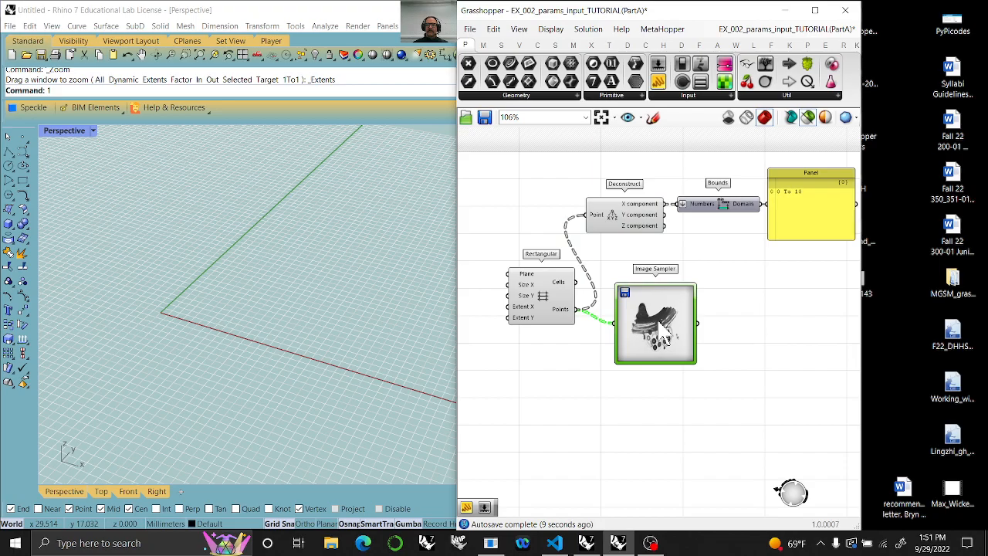
{"action": "scroll", "coordinate": [694, 384], "scroll_direction": "up", "scroll_amount": 3}
{"action": "left_click_drag", "start_coordinate": [695, 342], "coordinate": [642, 353]}
{"action": "right_click_drag", "start_coordinate": [567, 280], "coordinate": [685, 347]}
{"action": "scroll", "coordinate": [705, 361], "scroll_direction": "down", "scroll_amount": 3}
{"action": "right_click_drag", "start_coordinate": [582, 355], "coordinate": [692, 373]}
{"action": "left_click", "coordinate": [693, 325]}
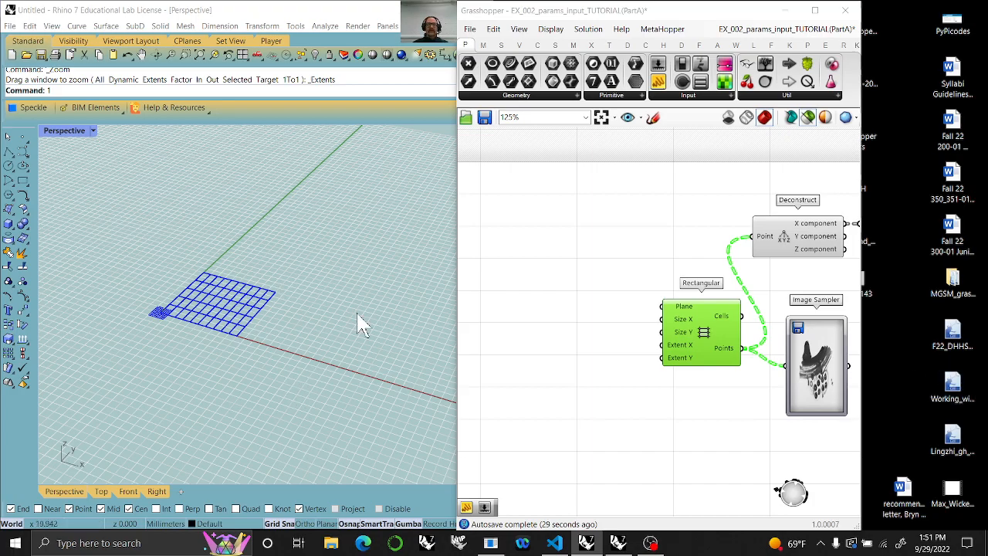
Place a File Path parameter on the empty canvas to the left of the Rectangular grid
{"action": "right_click_drag", "start_coordinate": [580, 322], "coordinate": [571, 294]}
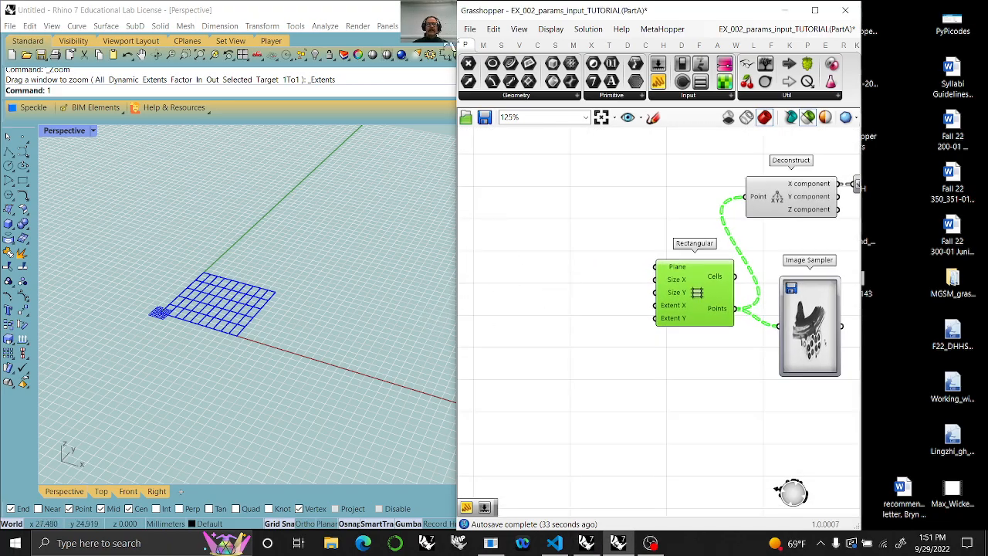
{"action": "left_click", "coordinate": [617, 96]}
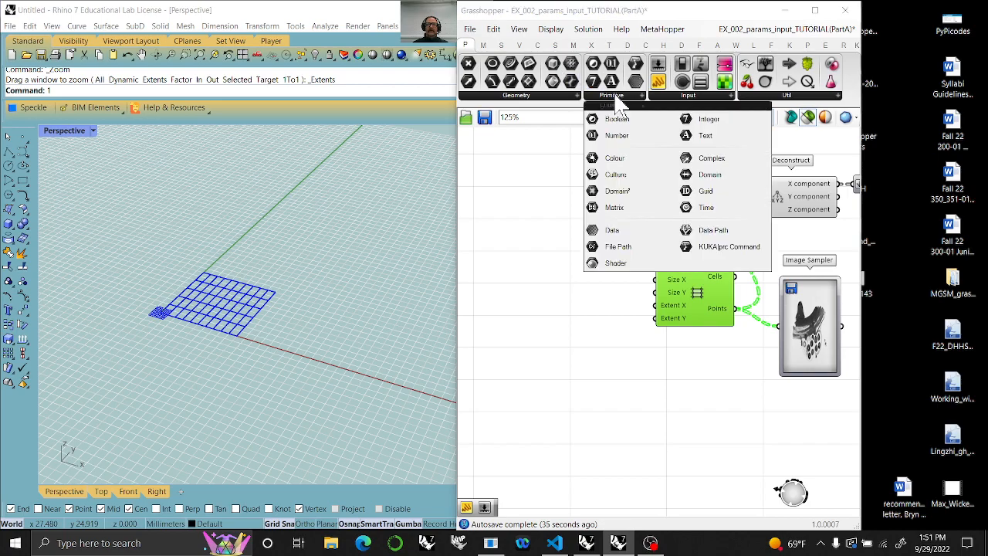
{"action": "left_click_drag", "start_coordinate": [616, 248], "coordinate": [538, 303]}
Point the File Path parameter to the existing image file IMGP8143 on the Desktop
{"action": "right_click", "coordinate": [528, 301]}
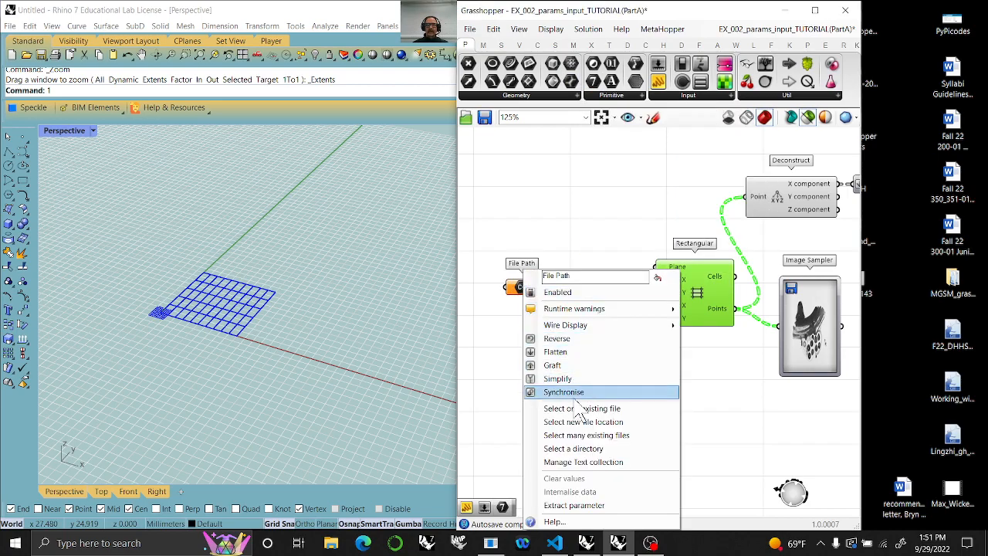
{"action": "left_click", "coordinate": [573, 407]}
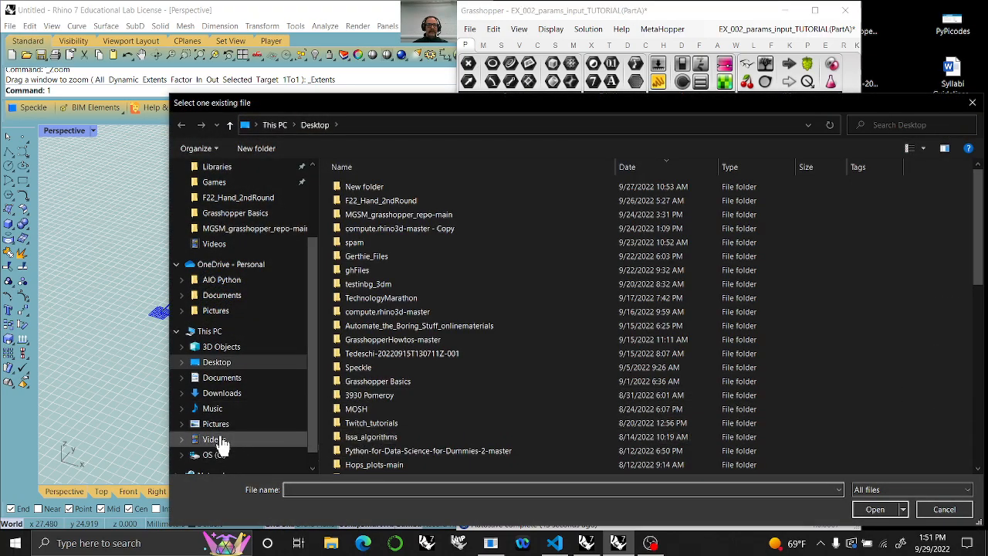
{"action": "scroll", "coordinate": [401, 402], "scroll_direction": "down", "scroll_amount": 7}
{"action": "scroll", "coordinate": [409, 433], "scroll_direction": "down", "scroll_amount": 4}
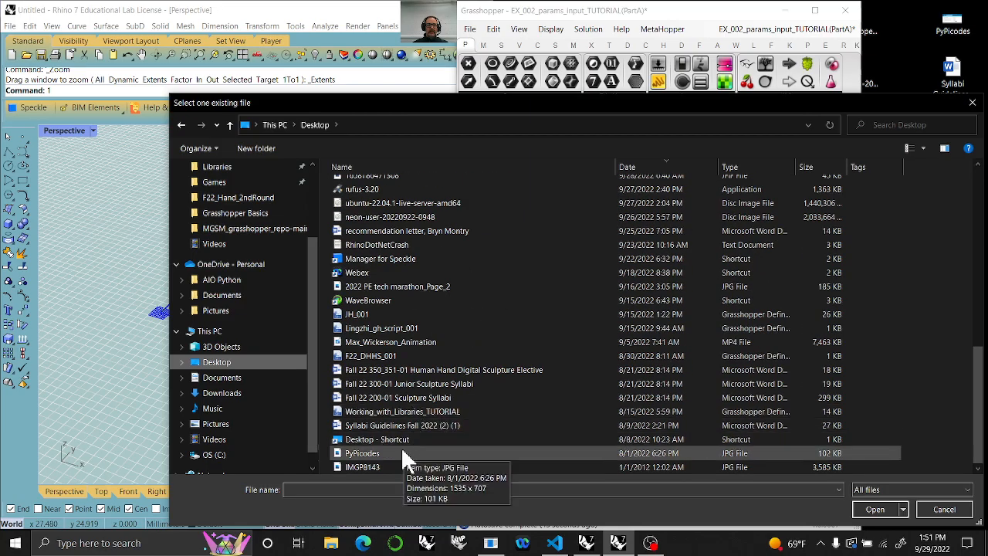
{"action": "left_click", "coordinate": [369, 466]}
{"action": "left_click", "coordinate": [877, 512]}
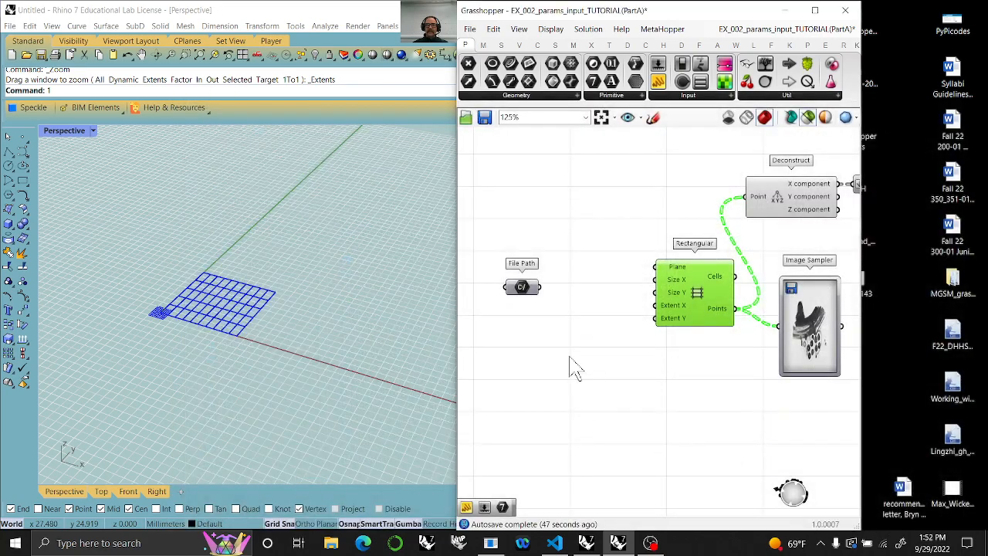
Place an Import Image component beside the File Path parameter and wire the path into its File input
{"action": "left_click_drag", "start_coordinate": [523, 292], "coordinate": [508, 292]}
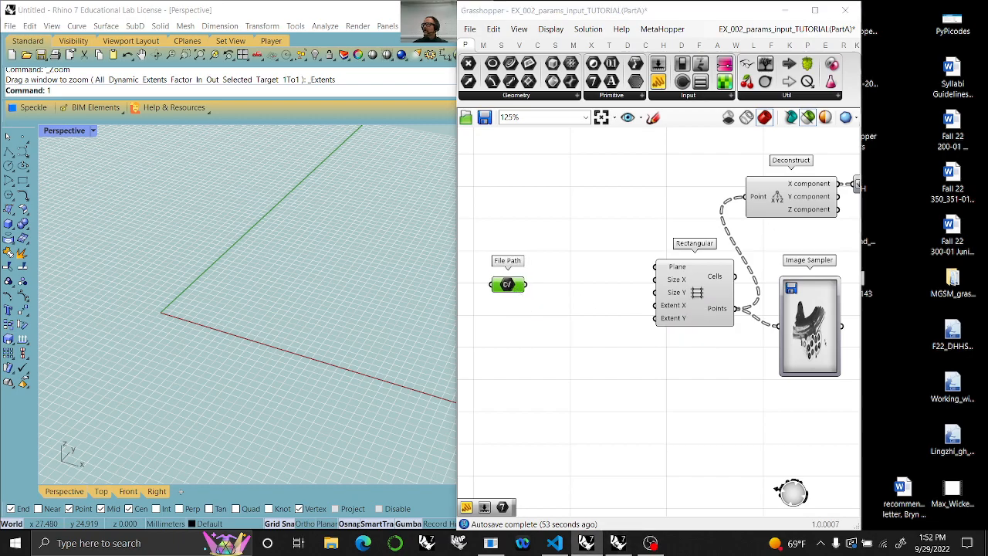
{"action": "left_click_drag", "start_coordinate": [512, 296], "coordinate": [480, 278]}
{"action": "double_click", "coordinate": [542, 287]}
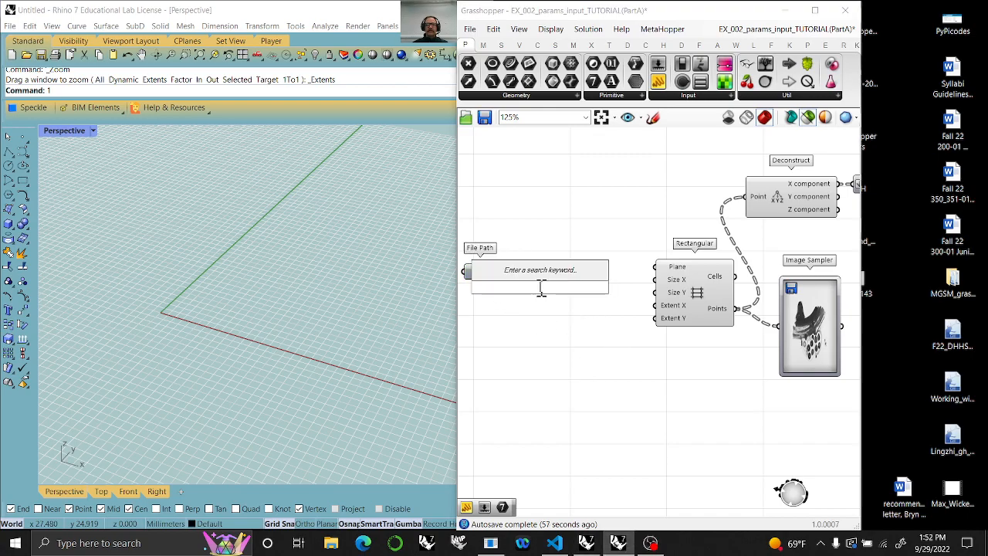
{"action": "type", "text": "impor"}
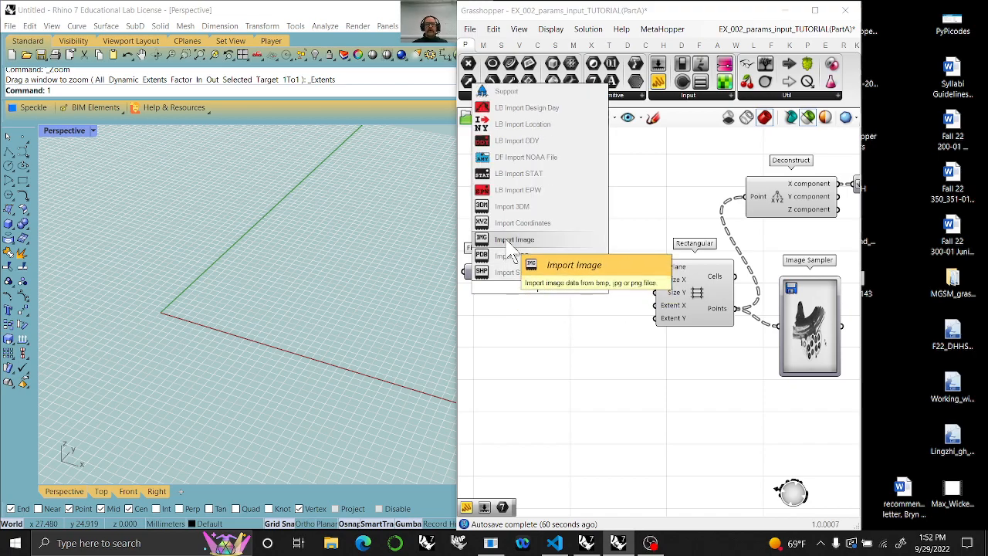
{"action": "left_click", "coordinate": [515, 239]}
{"action": "left_click_drag", "start_coordinate": [556, 303], "coordinate": [569, 298]}
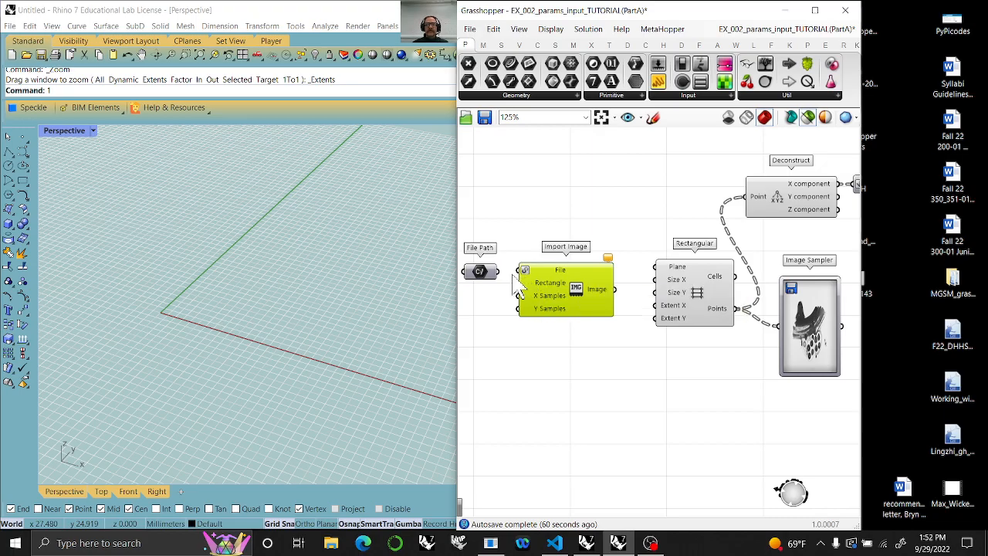
{"action": "left_click_drag", "start_coordinate": [499, 271], "coordinate": [518, 275]}
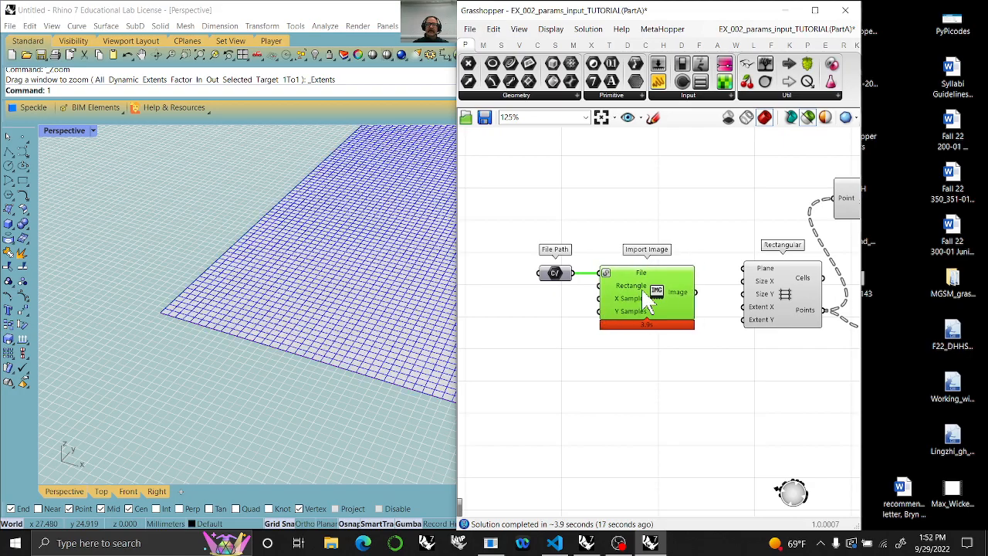
Move the File Path parameter and the Import Image component farther away from the Rectangular grid
{"action": "scroll", "coordinate": [146, 317], "scroll_direction": "down", "scroll_amount": 4}
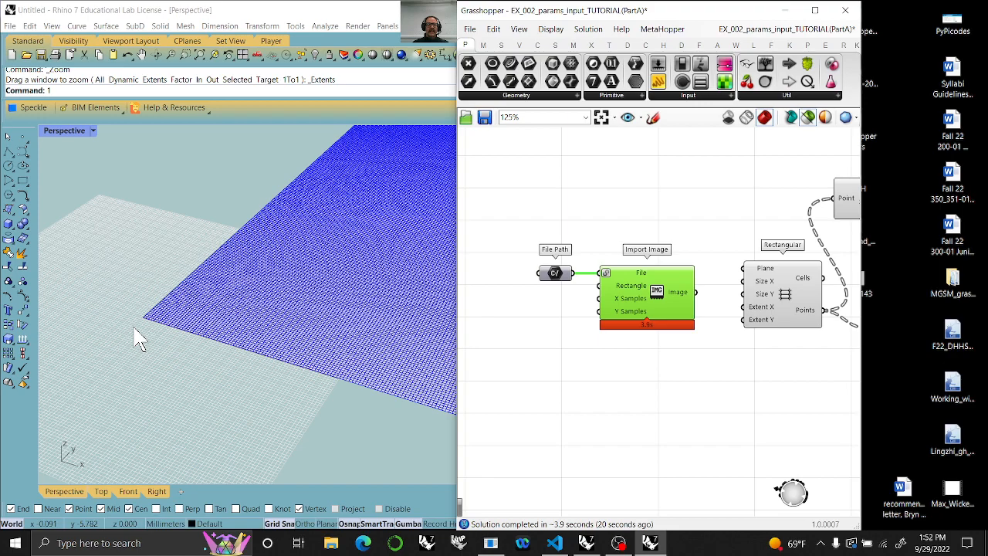
{"action": "scroll", "coordinate": [139, 338], "scroll_direction": "up", "scroll_amount": 3}
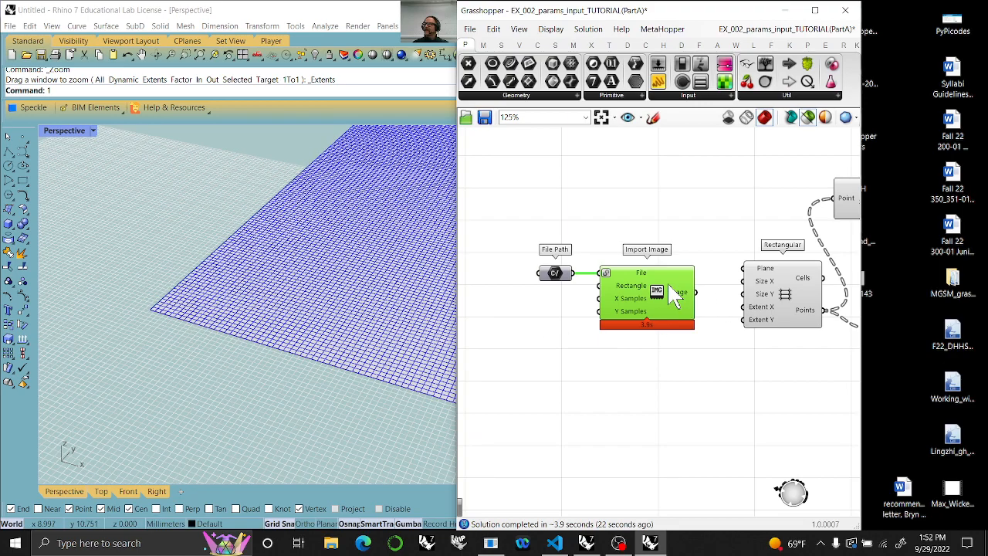
{"action": "left_click", "coordinate": [556, 275]}
{"action": "left_click_drag", "start_coordinate": [554, 277], "coordinate": [482, 281]}
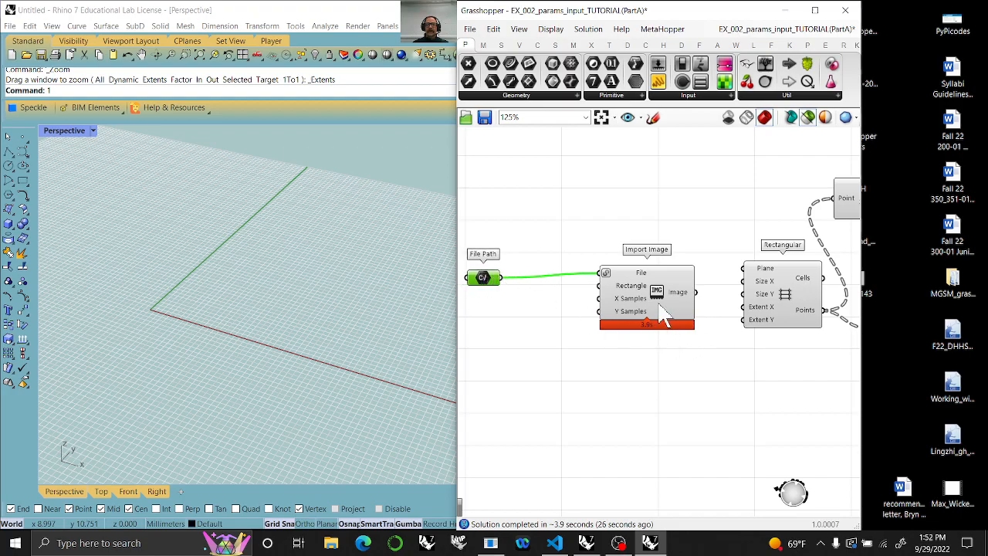
{"action": "left_click", "coordinate": [634, 313]}
{"action": "left_click_drag", "start_coordinate": [632, 314], "coordinate": [579, 318]}
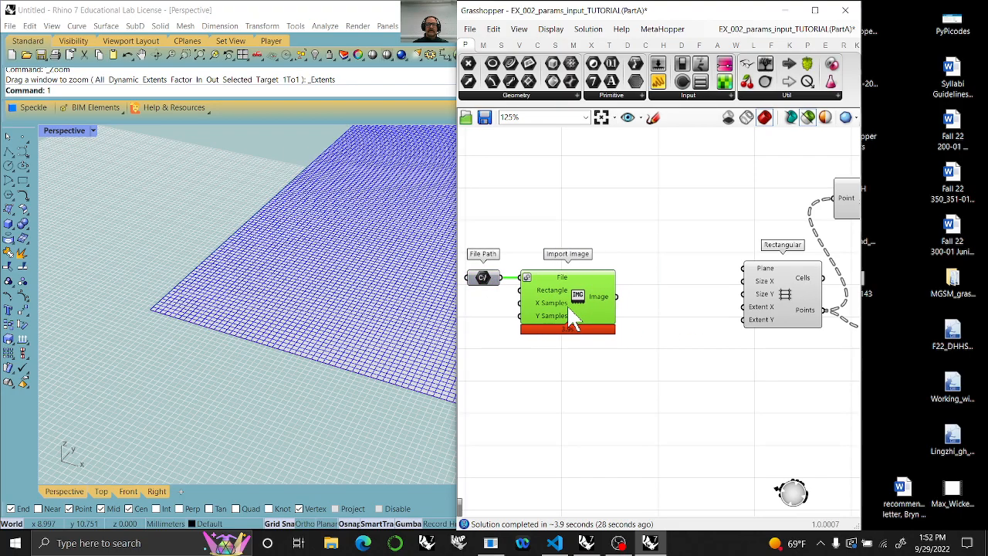
Examine the extent and density of the imported image mesh against the construction grid in the Perspective viewport
{"action": "scroll", "coordinate": [258, 266], "scroll_direction": "down", "scroll_amount": 8}
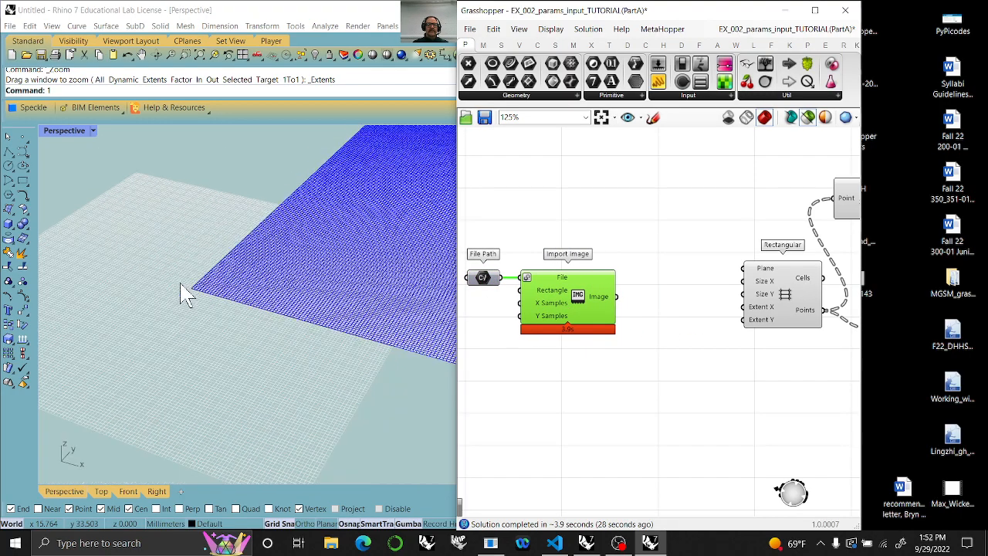
{"action": "scroll", "coordinate": [166, 302], "scroll_direction": "down", "scroll_amount": 5}
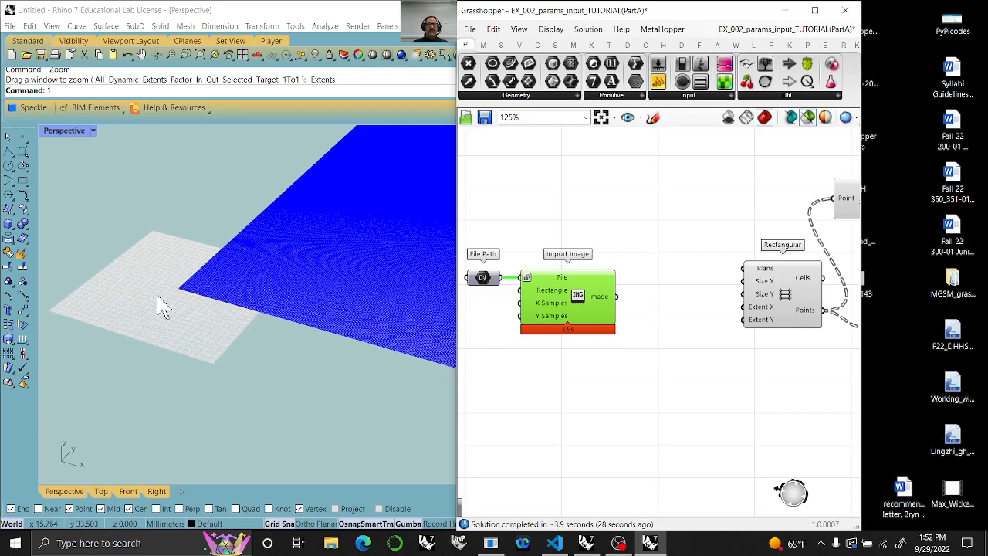
{"action": "scroll", "coordinate": [165, 296], "scroll_direction": "down", "scroll_amount": 3}
{"action": "scroll", "coordinate": [202, 284], "scroll_direction": "up", "scroll_amount": 3}
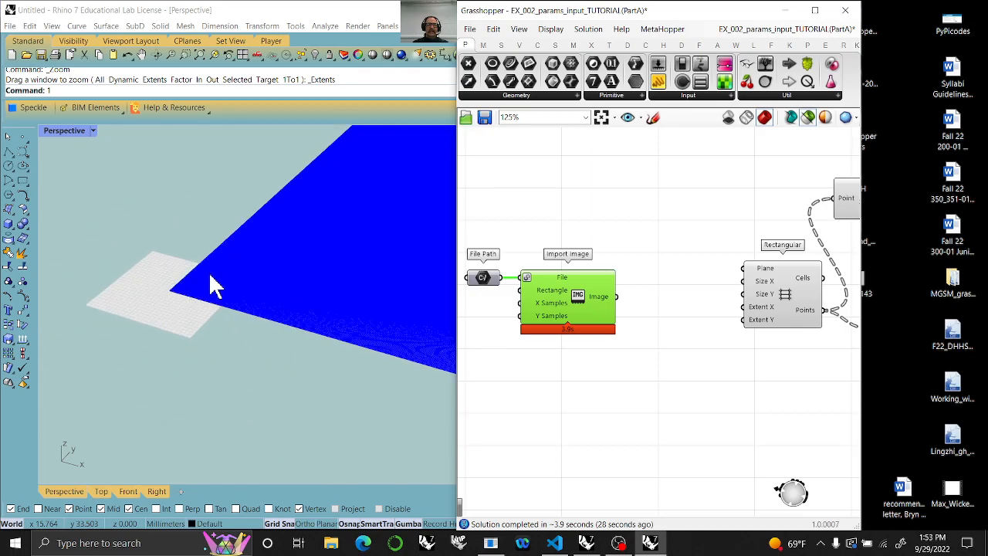
{"action": "scroll", "coordinate": [196, 288], "scroll_direction": "up", "scroll_amount": 5}
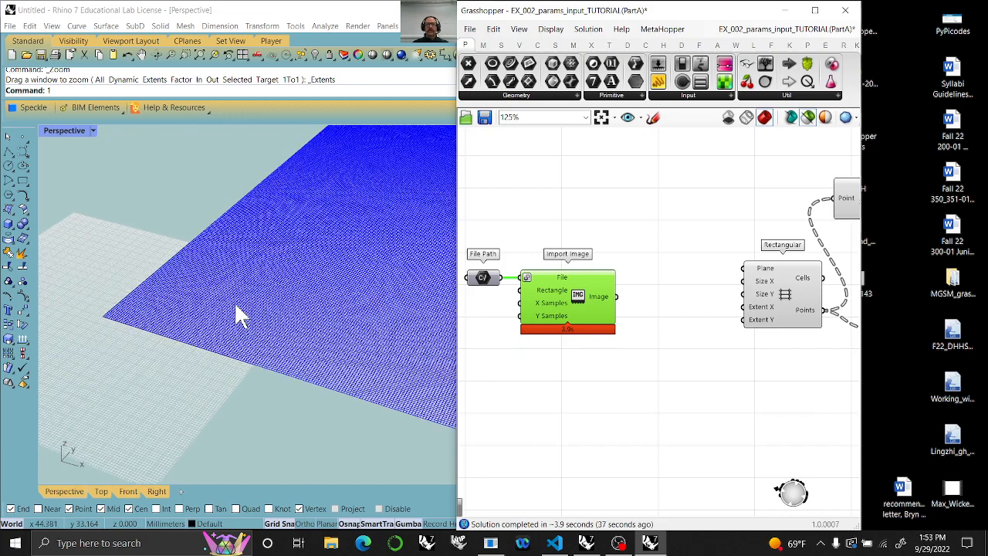
{"action": "scroll", "coordinate": [263, 298], "scroll_direction": "up", "scroll_amount": 3}
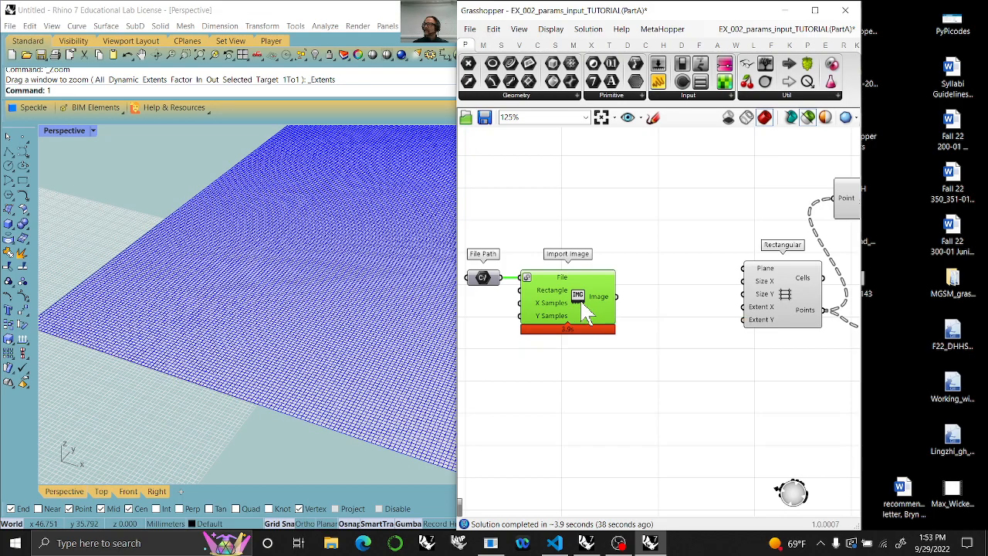
{"action": "right_click", "coordinate": [581, 302]}
{"action": "left_click", "coordinate": [612, 324]}
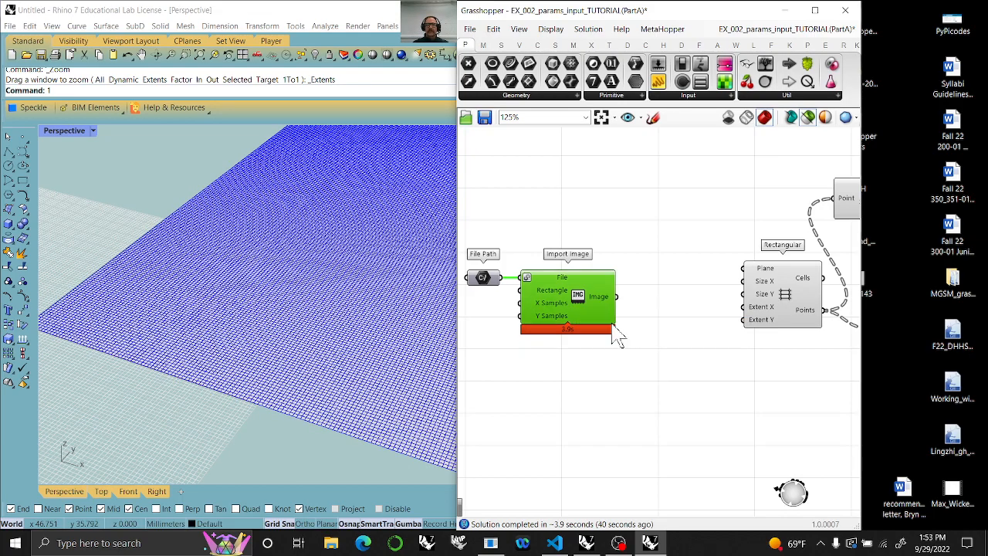
{"action": "left_click", "coordinate": [596, 421]}
{"action": "left_click", "coordinate": [570, 305]}
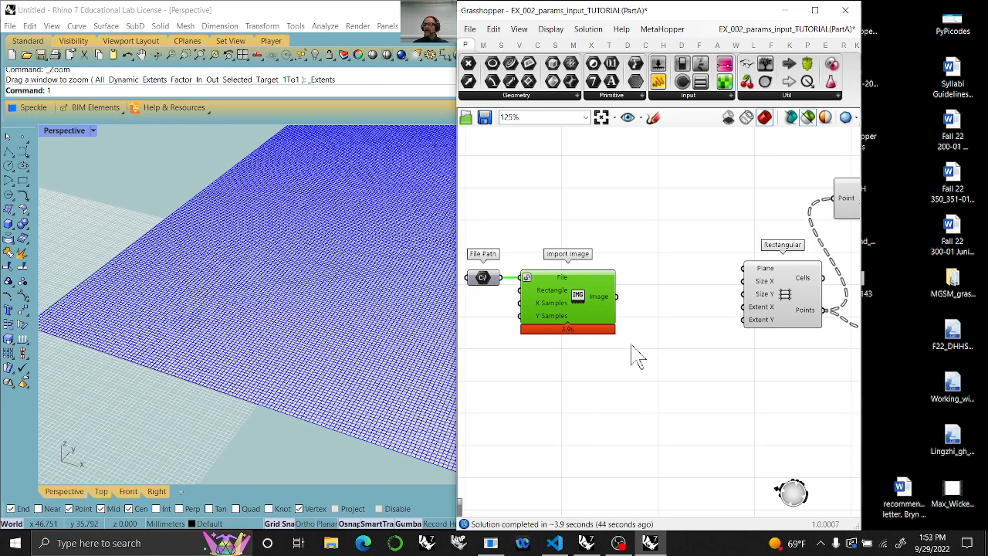
Place a Bounding Box component beside Import Image and wire the Image output into its Content input
{"action": "double_click", "coordinate": [665, 322]}
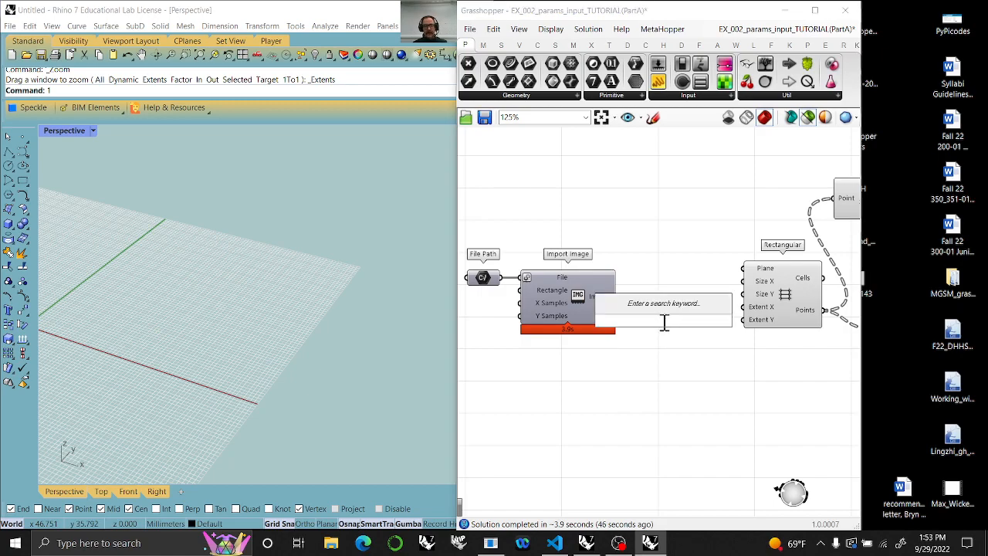
{"action": "type", "text": "boun"}
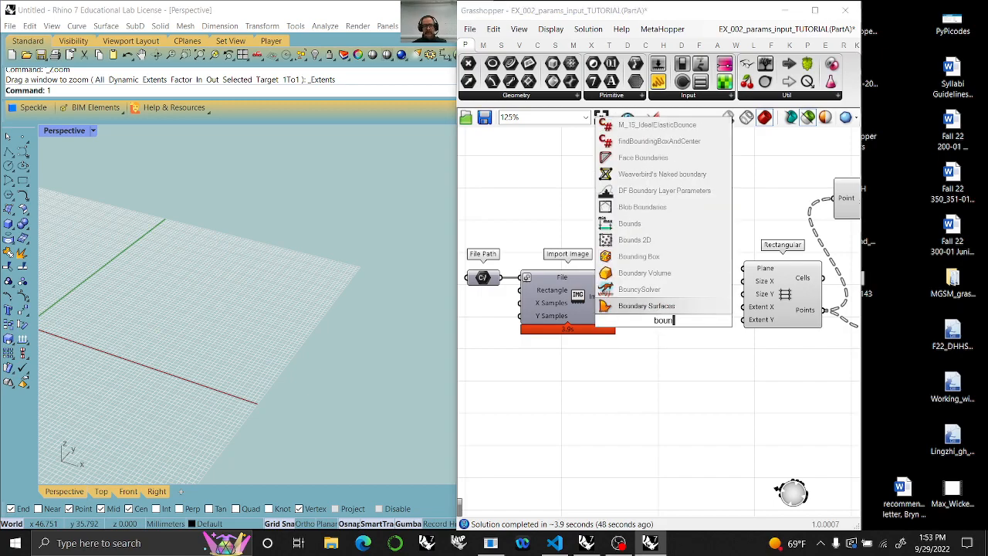
{"action": "type", "text": "d"}
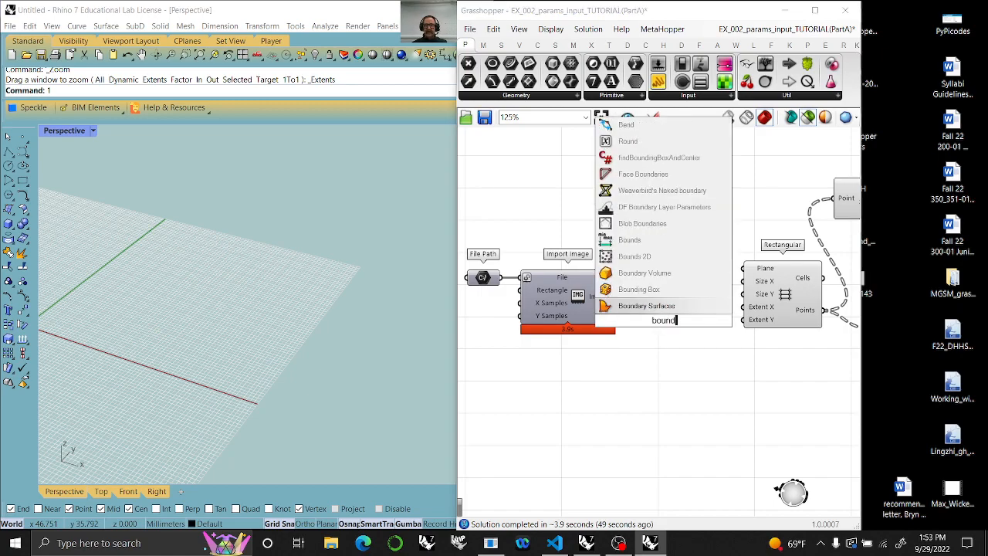
{"action": "left_click", "coordinate": [629, 290]}
{"action": "left_click_drag", "start_coordinate": [619, 298], "coordinate": [646, 315]}
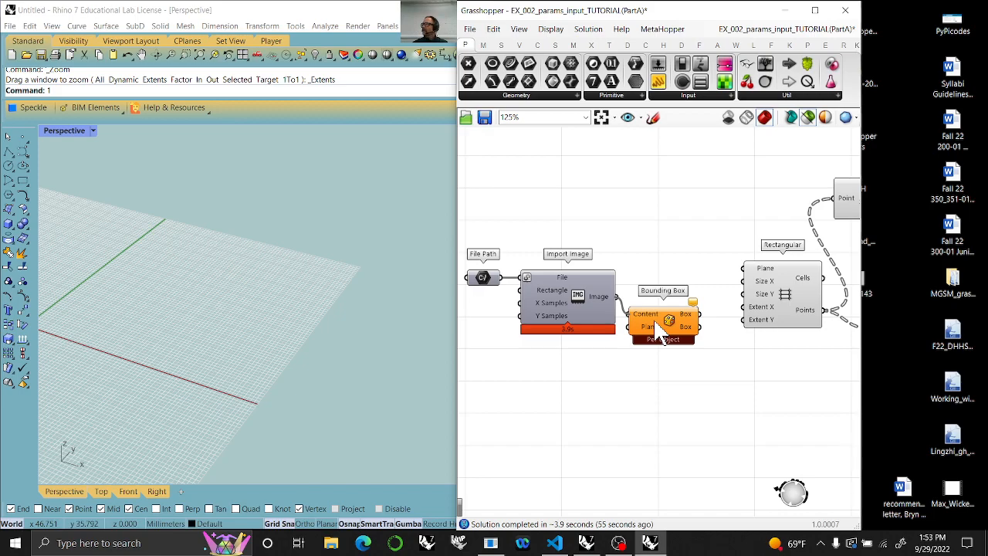
{"action": "left_click_drag", "start_coordinate": [661, 335], "coordinate": [660, 319]}
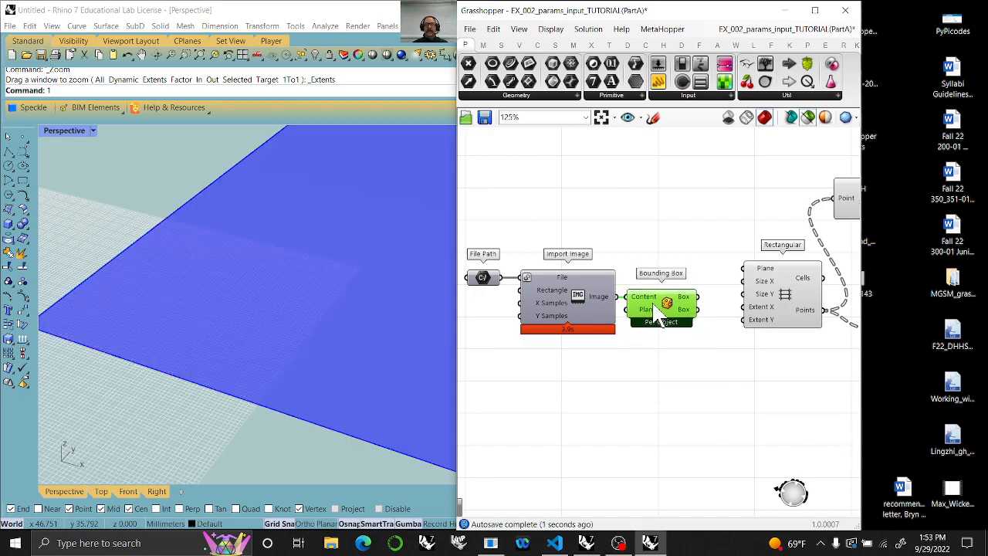
Shift the image-import components and the Bounding Box together farther away from the Rectangular grid
{"action": "left_click_drag", "start_coordinate": [662, 360], "coordinate": [451, 247]}
{"action": "left_click_drag", "start_coordinate": [613, 312], "coordinate": [503, 316]}
{"action": "right_click_drag", "start_coordinate": [545, 393], "coordinate": [655, 442]}
{"action": "left_click", "coordinate": [721, 436]}
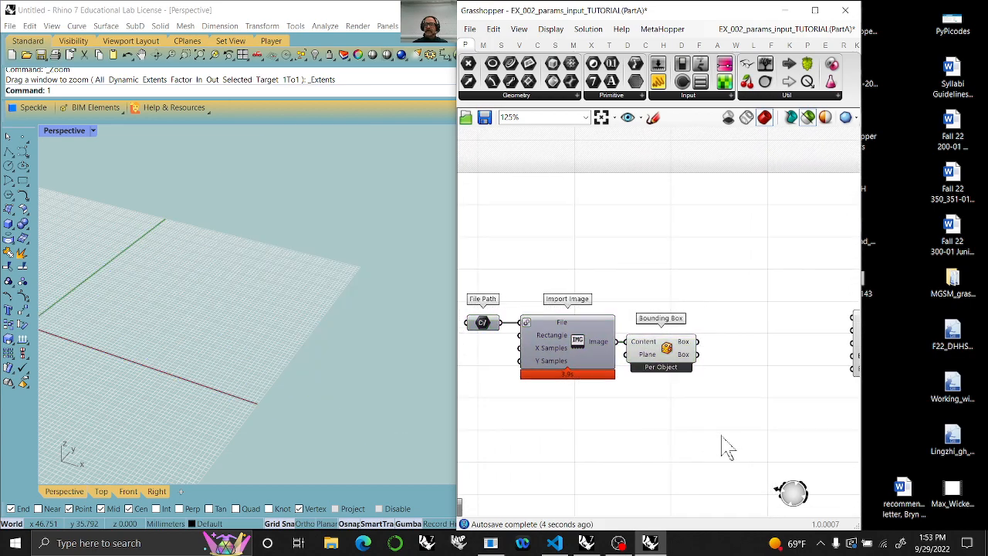
Place a Deconstruct Brep component after the Bounding Box and wire the upper Box output into its Brep input
{"action": "left_click", "coordinate": [556, 46]}
{"action": "left_click_drag", "start_coordinate": [493, 82], "coordinate": [768, 359]}
{"action": "left_click_drag", "start_coordinate": [698, 341], "coordinate": [733, 349]}
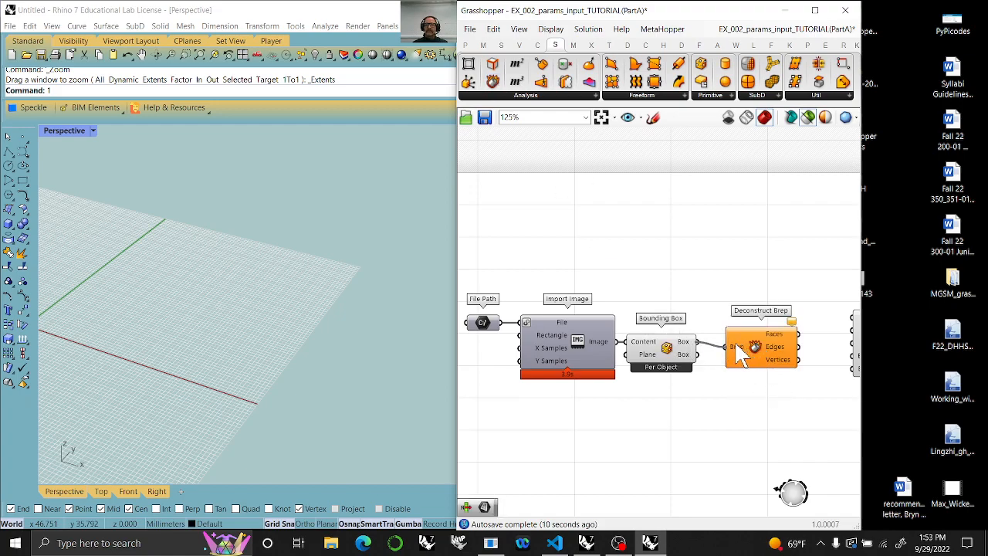
{"action": "left_click", "coordinate": [740, 354]}
Move the chain from File Path to Deconstruct Brep away from the Rectangular grid and preview the deconstructed box
{"action": "mouse_move", "coordinate": [748, 371]}
{"action": "right_mouse_down"}
{"action": "mouse_move", "coordinate": [585, 362]}
{"action": "mouse_move", "coordinate": [759, 379]}
{"action": "right_mouse_up"}
{"action": "scroll", "coordinate": [750, 391], "scroll_direction": "down", "scroll_amount": 2}
{"action": "left_click_drag", "start_coordinate": [748, 379], "coordinate": [539, 239]}
{"action": "left_click_drag", "start_coordinate": [640, 330], "coordinate": [562, 341]}
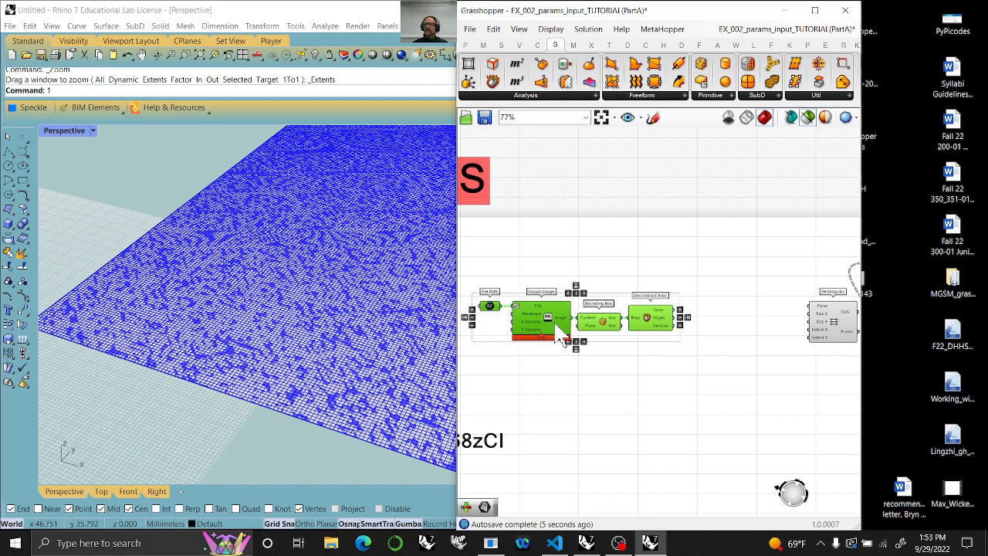
{"action": "left_click", "coordinate": [658, 354]}
{"action": "left_click", "coordinate": [670, 324]}
{"action": "right_click_drag", "start_coordinate": [734, 425], "coordinate": [646, 433]}
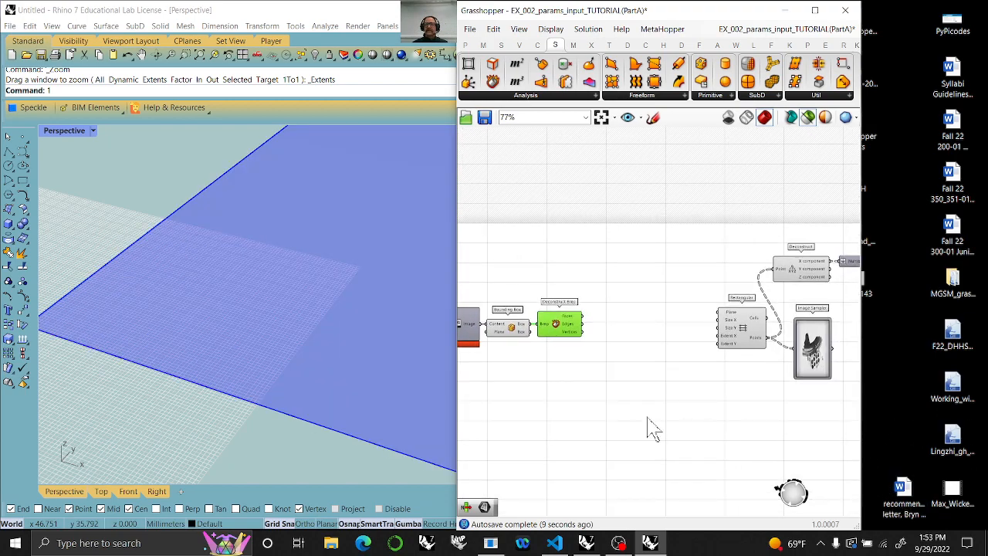
{"action": "key", "text": "alt+Tab"}
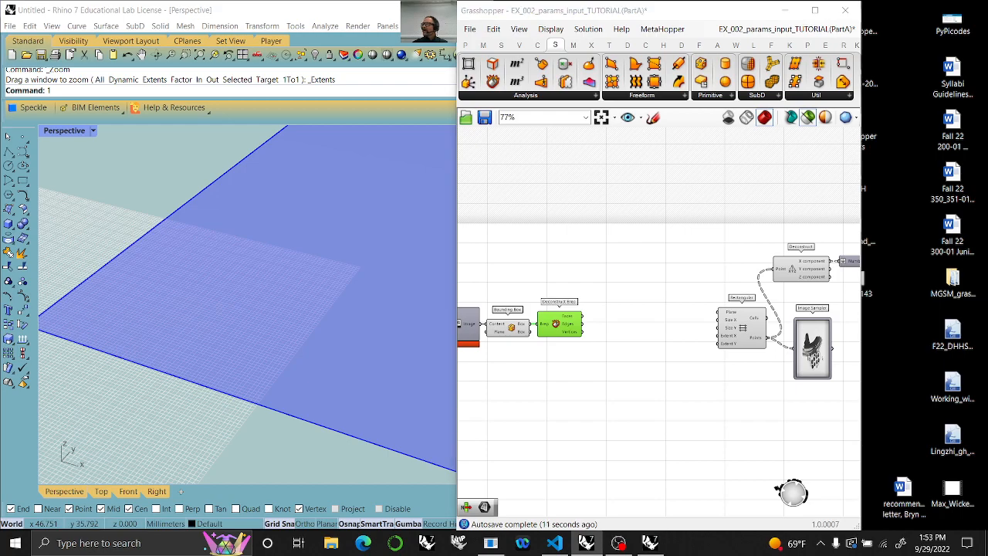
Place a Dimensions component beside Deconstruct Brep, wire Faces into its Surface input, and line the two up
{"action": "double_click", "coordinate": [614, 334]}
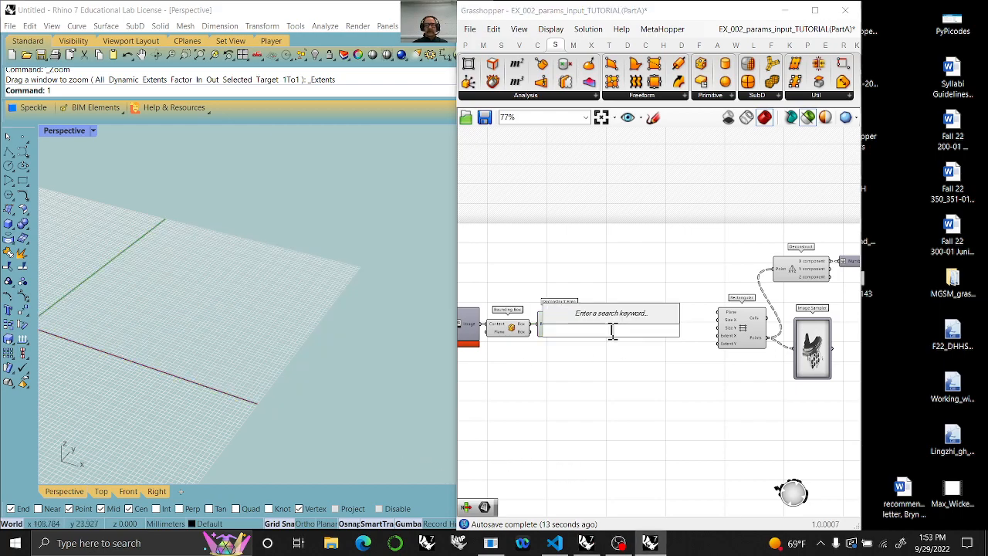
{"action": "type", "text": "dimensions"}
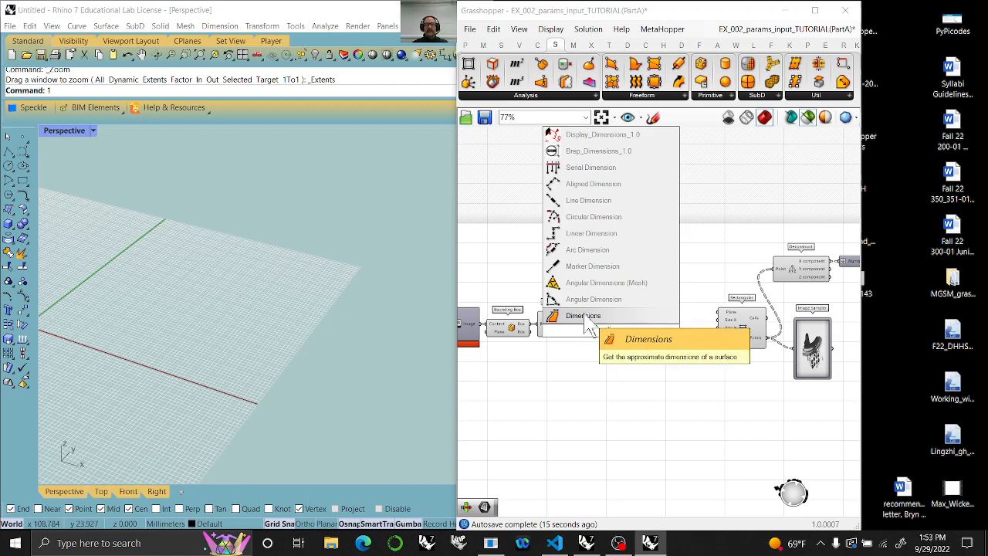
{"action": "left_click", "coordinate": [585, 316]}
{"action": "left_click", "coordinate": [637, 334]}
{"action": "scroll", "coordinate": [595, 325], "scroll_direction": "up", "scroll_amount": 5}
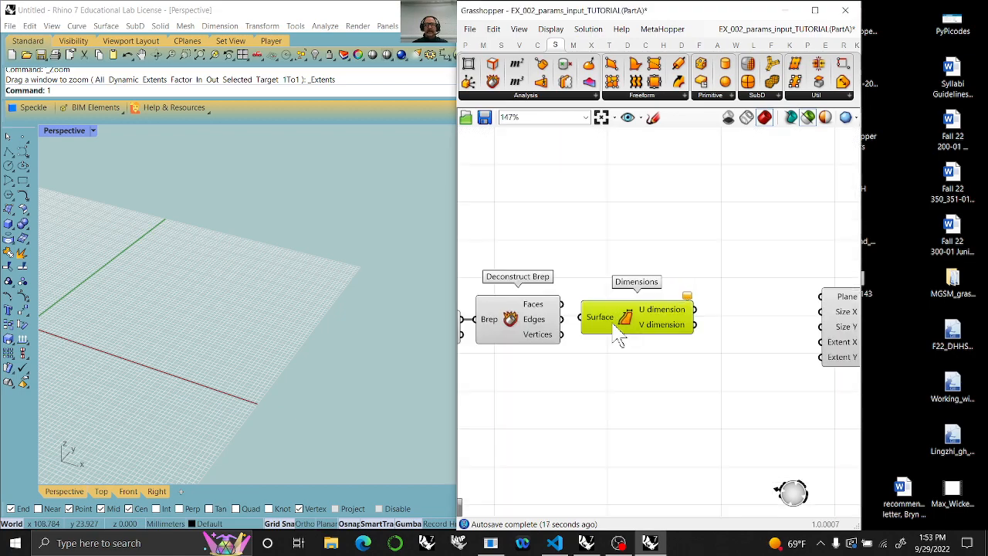
{"action": "left_click_drag", "start_coordinate": [529, 293], "coordinate": [557, 314]}
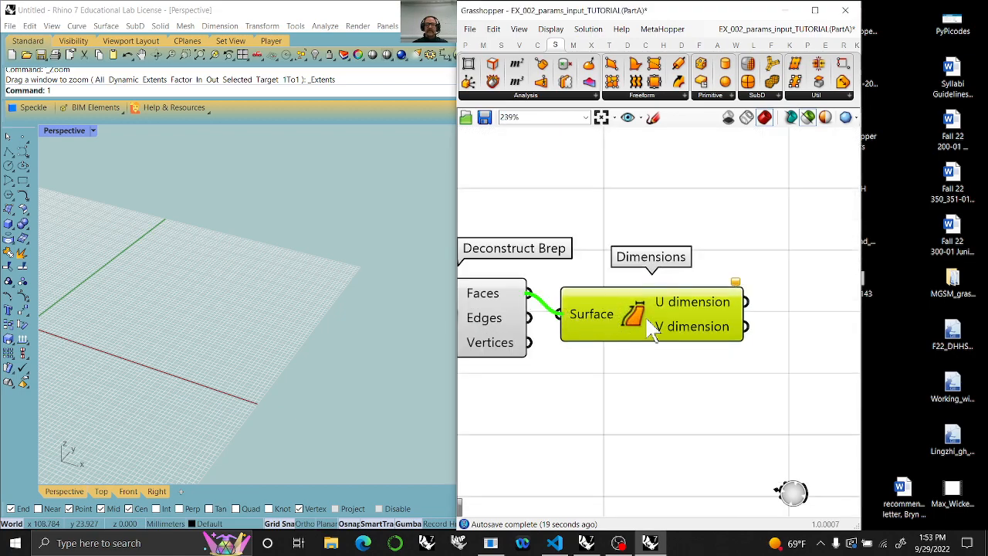
{"action": "left_click_drag", "start_coordinate": [637, 302], "coordinate": [627, 282]}
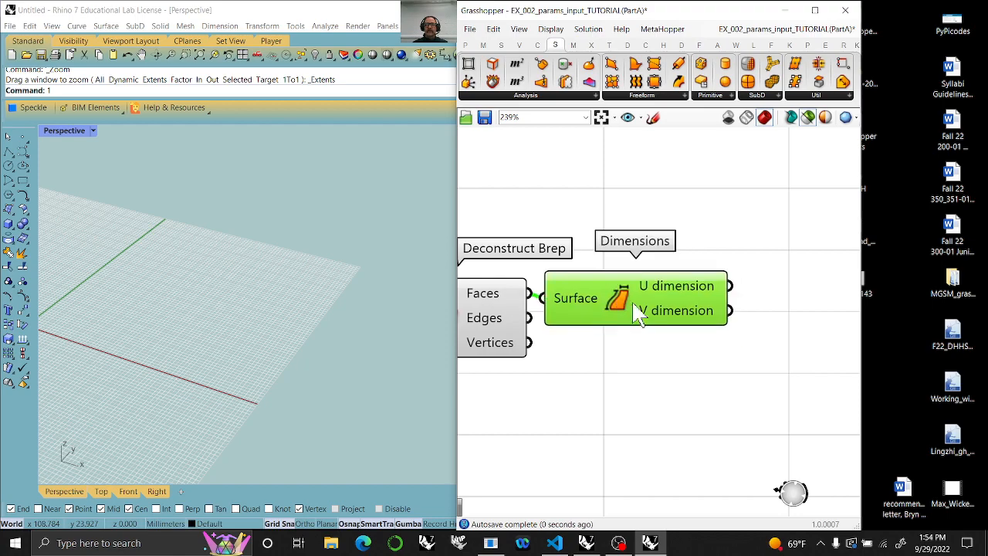
Inspect the U and V dimension values of the Dimensions component
{"action": "right_click_drag", "start_coordinate": [706, 409], "coordinate": [599, 415]}
{"action": "mouse_move", "coordinate": [587, 297]}
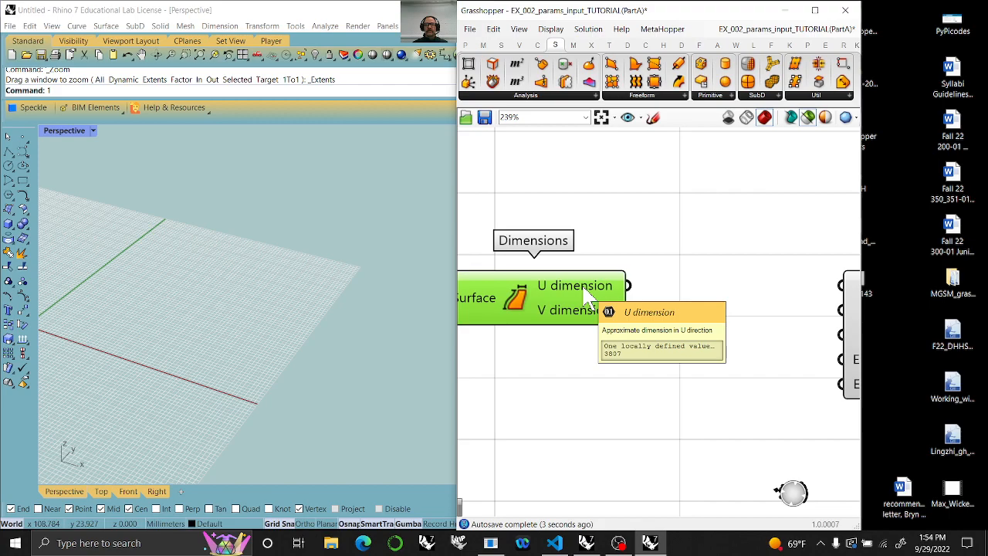
{"action": "mouse_move", "coordinate": [585, 330]}
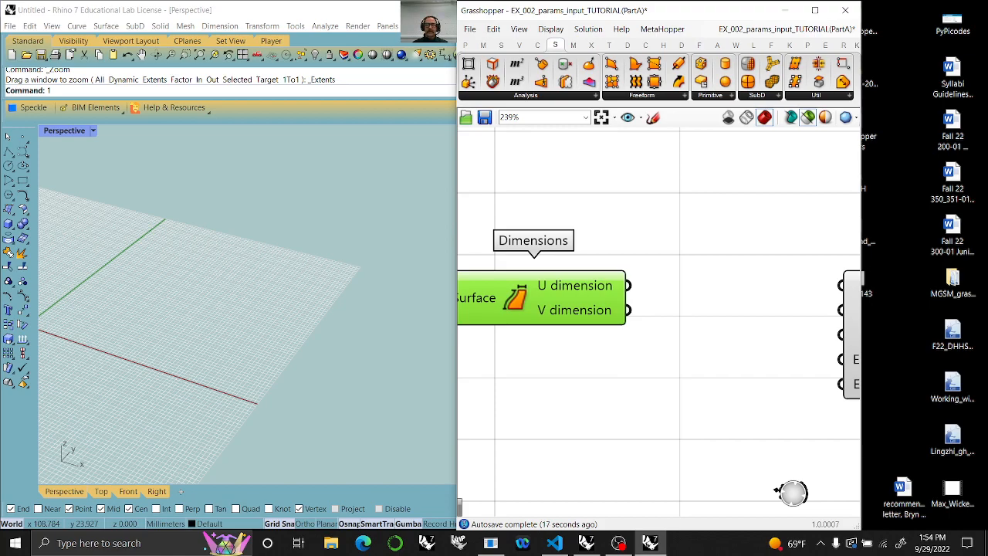
Widen the Grasshopper window and move the chain from File Path to Dimensions away from the Rectangular grid
{"action": "scroll", "coordinate": [655, 340], "scroll_direction": "down", "scroll_amount": 5}
{"action": "right_click_drag", "start_coordinate": [661, 371], "coordinate": [838, 351]}
{"action": "left_click_drag", "start_coordinate": [457, 360], "coordinate": [111, 359]}
{"action": "right_click_drag", "start_coordinate": [271, 388], "coordinate": [386, 388]}
{"action": "left_click", "coordinate": [562, 341]}
{"action": "left_click_drag", "start_coordinate": [562, 340], "coordinate": [165, 254]}
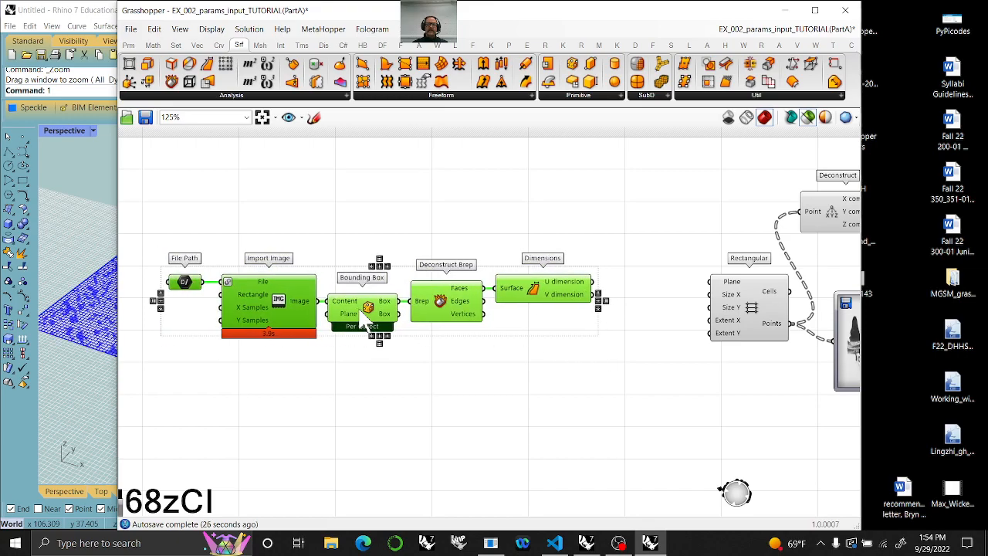
{"action": "left_click_drag", "start_coordinate": [369, 313], "coordinate": [345, 309]}
{"action": "right_click_drag", "start_coordinate": [530, 397], "coordinate": [474, 402]}
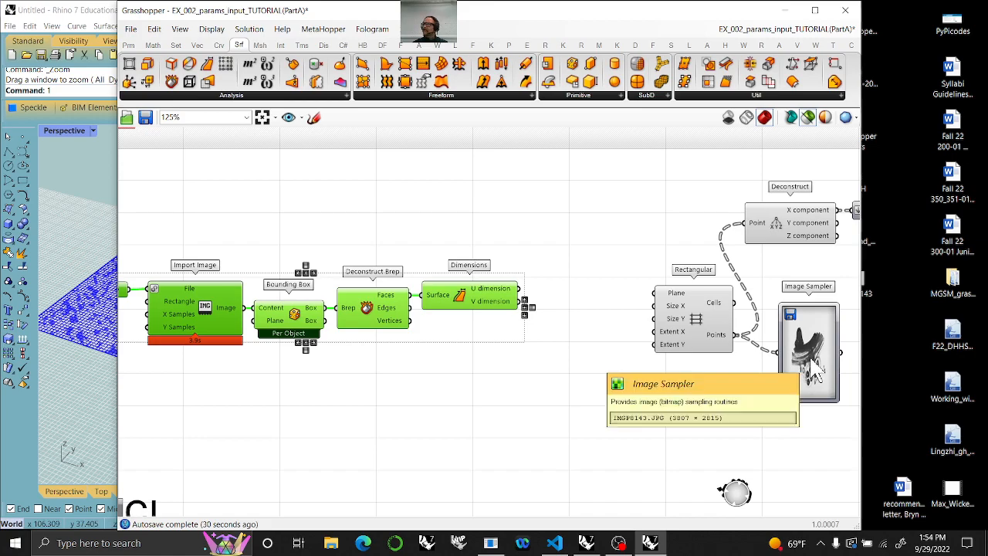
Place a Division component after Dimensions and wire the U dimension into A and the V dimension into B
{"action": "double_click", "coordinate": [555, 363]}
{"action": "left_click", "coordinate": [153, 44]}
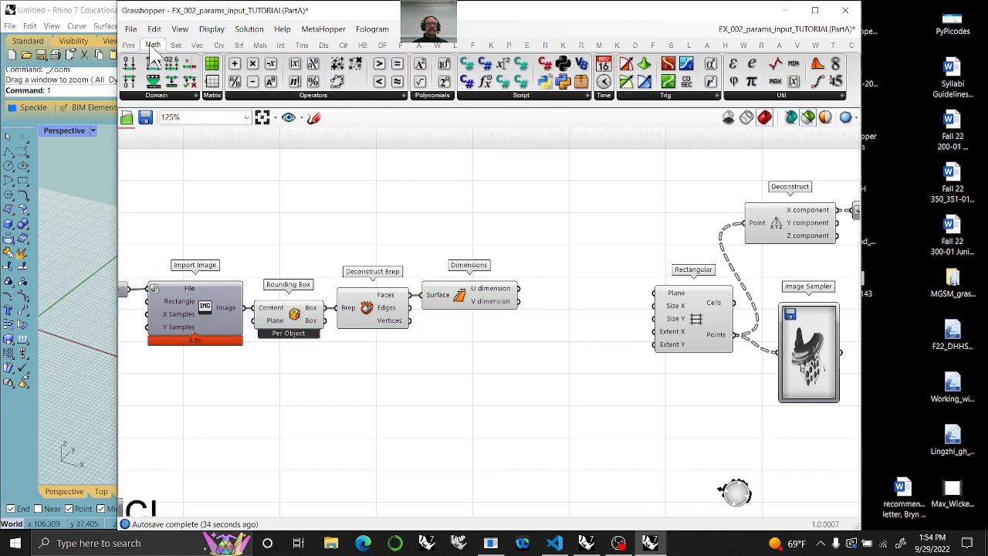
{"action": "left_click_drag", "start_coordinate": [236, 81], "coordinate": [541, 290]}
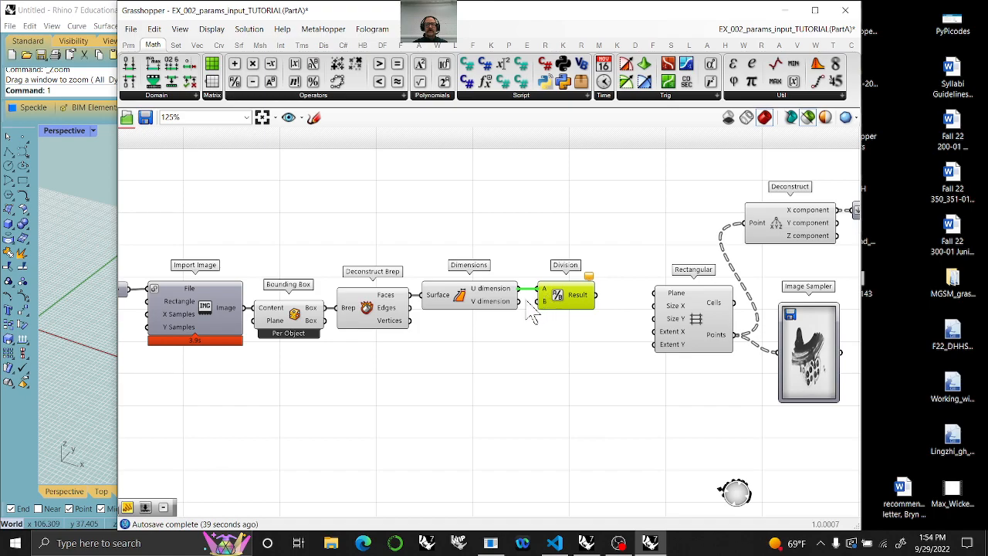
{"action": "left_click_drag", "start_coordinate": [542, 302], "coordinate": [519, 302]}
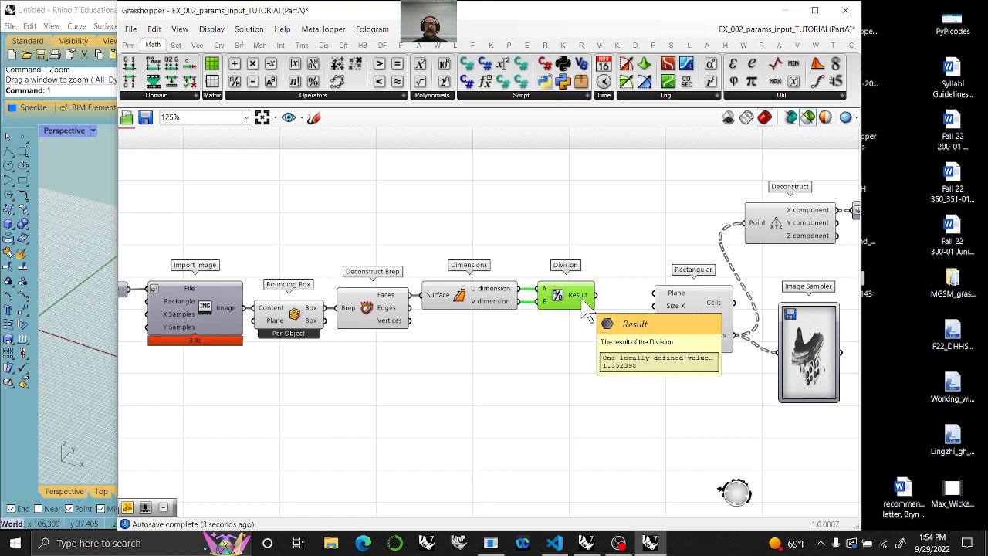
Move the whole chain from File Path to Division farther from the Rectangular grid
{"action": "scroll", "coordinate": [640, 364], "scroll_direction": "down", "scroll_amount": 4}
{"action": "scroll", "coordinate": [640, 363], "scroll_direction": "up", "scroll_amount": 3}
{"action": "left_click_drag", "start_coordinate": [639, 350], "coordinate": [260, 260]}
{"action": "left_click_drag", "start_coordinate": [496, 326], "coordinate": [416, 319]}
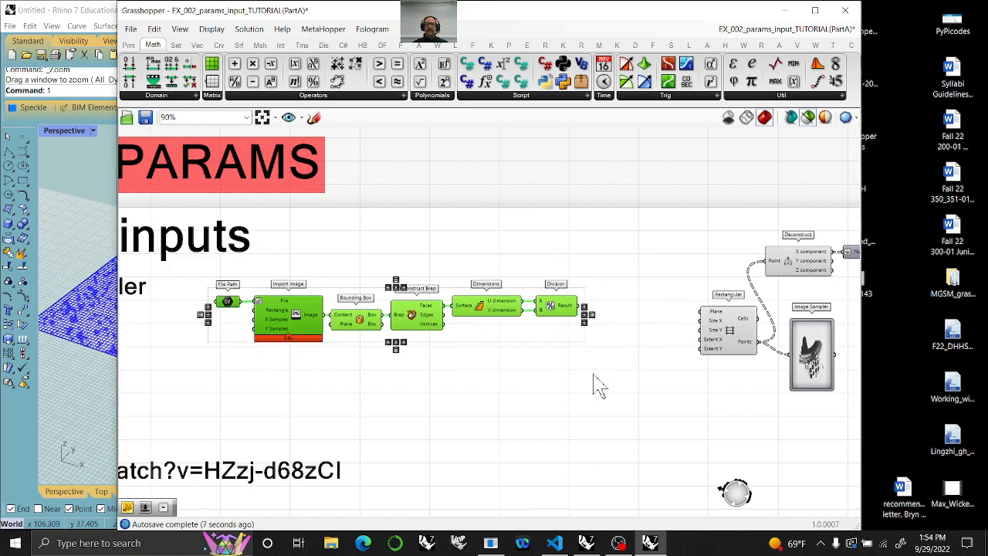
{"action": "left_click", "coordinate": [599, 380]}
Place a Multiplication component with the Division result wired into A and a new number slider of 100 wired into B
{"action": "left_click_drag", "start_coordinate": [252, 65], "coordinate": [607, 324]}
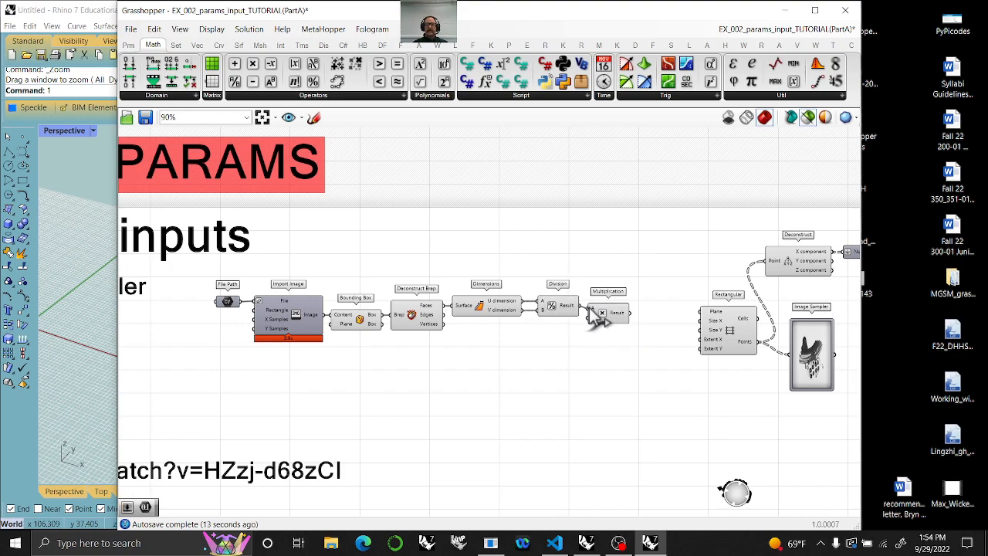
{"action": "double_click", "coordinate": [489, 368]}
{"action": "type", "text": "100"}
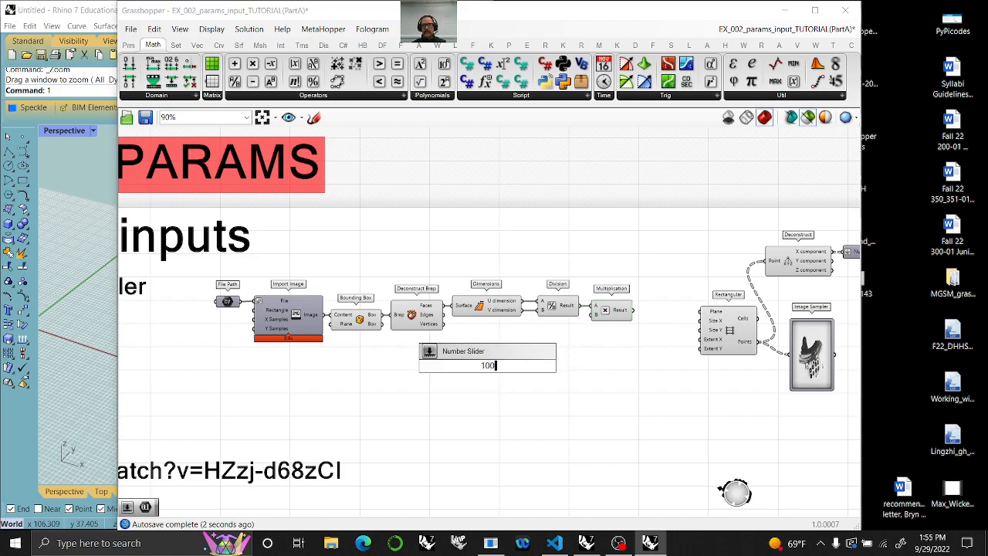
{"action": "key", "text": "Return"}
{"action": "left_click_drag", "start_coordinate": [533, 366], "coordinate": [622, 323]}
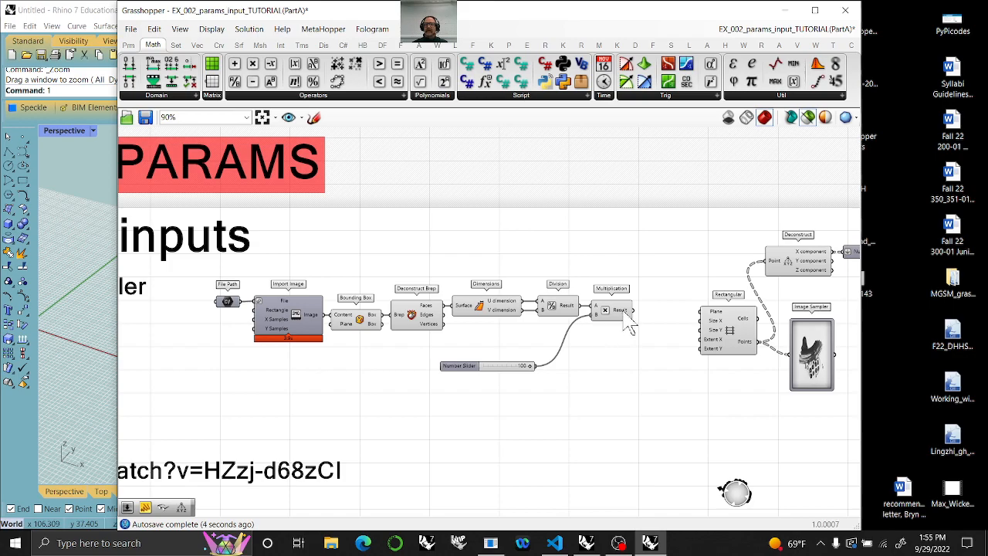
{"action": "left_click", "coordinate": [627, 319]}
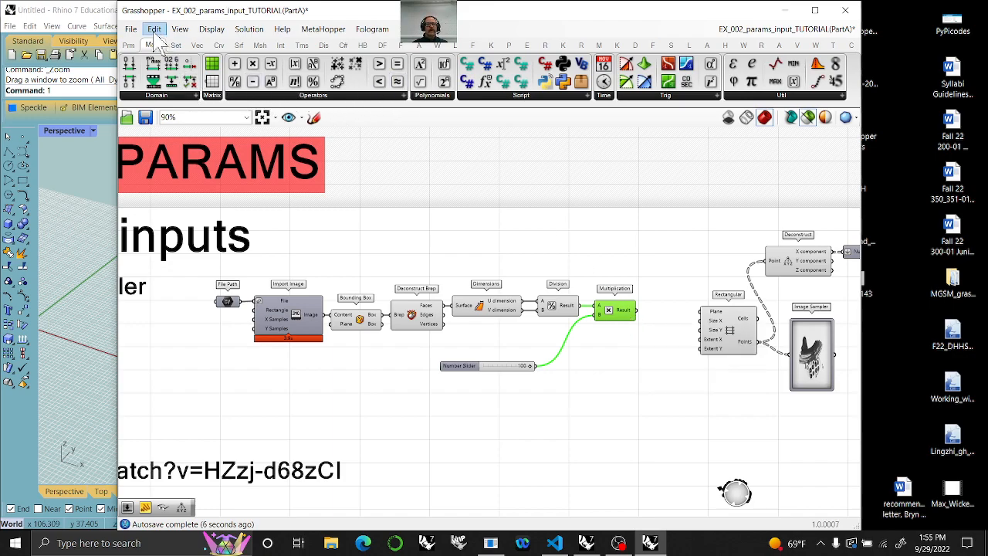
Pass the Multiplication result through an Integer parameter into the Rectangular grid's Extent X, and wire the 100 slider into Extent Y
{"action": "left_click", "coordinate": [128, 44]}
{"action": "left_click_drag", "start_coordinate": [290, 82], "coordinate": [667, 317]}
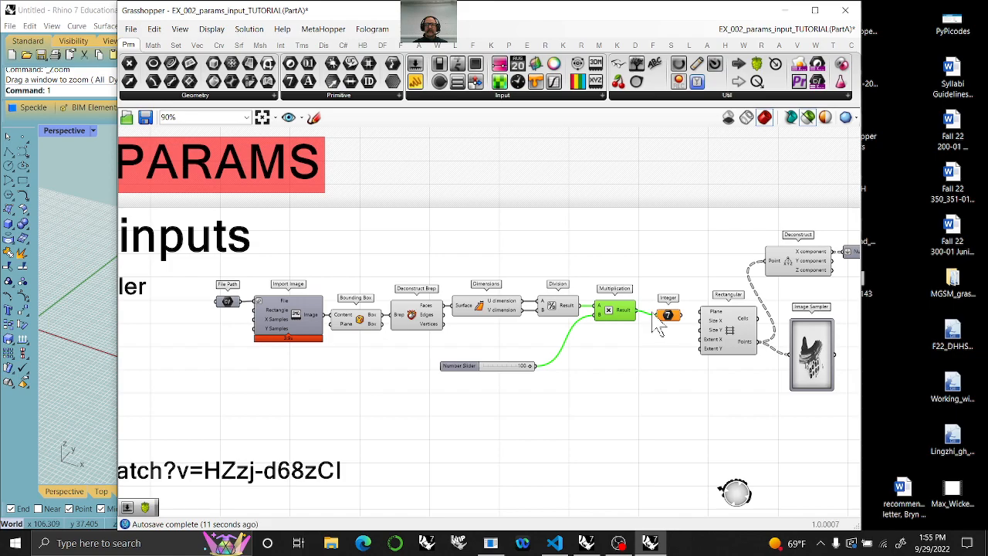
{"action": "left_click_drag", "start_coordinate": [655, 315], "coordinate": [656, 315]}
{"action": "mouse_move", "coordinate": [667, 311]}
{"action": "left_mouse_down"}
{"action": "mouse_move", "coordinate": [654, 315]}
{"action": "mouse_move", "coordinate": [658, 307]}
{"action": "left_mouse_up"}
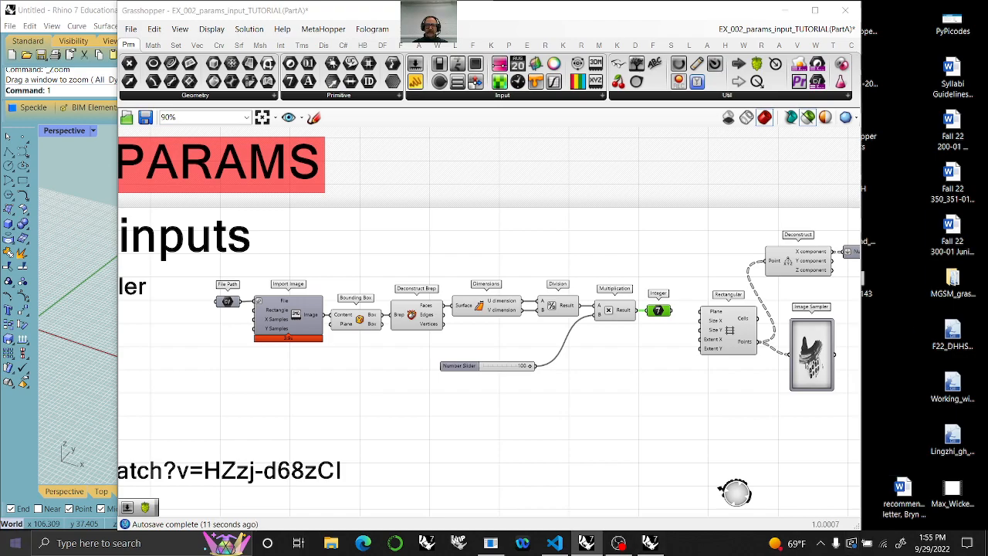
{"action": "left_click_drag", "start_coordinate": [533, 366], "coordinate": [712, 367]}
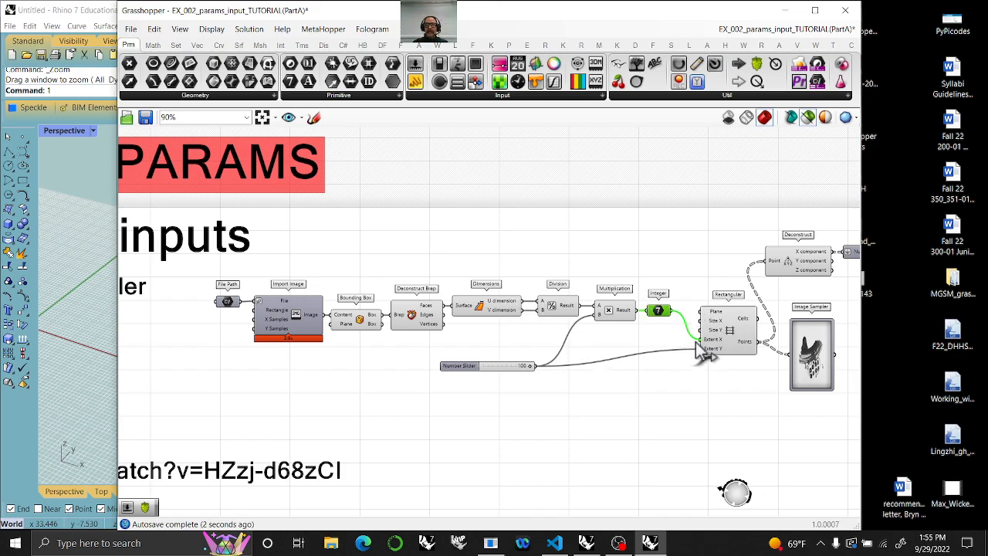
{"action": "left_click", "coordinate": [744, 337]}
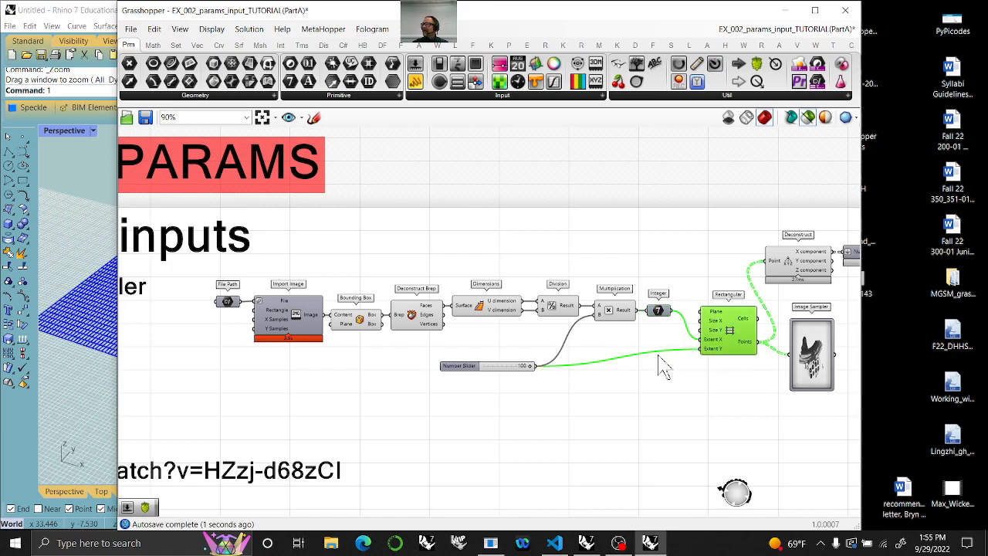
Place a One Over X component, wire the Integer into its Value input, and wire its Result into the Rectangular grid's Size X
{"action": "double_click", "coordinate": [654, 332]}
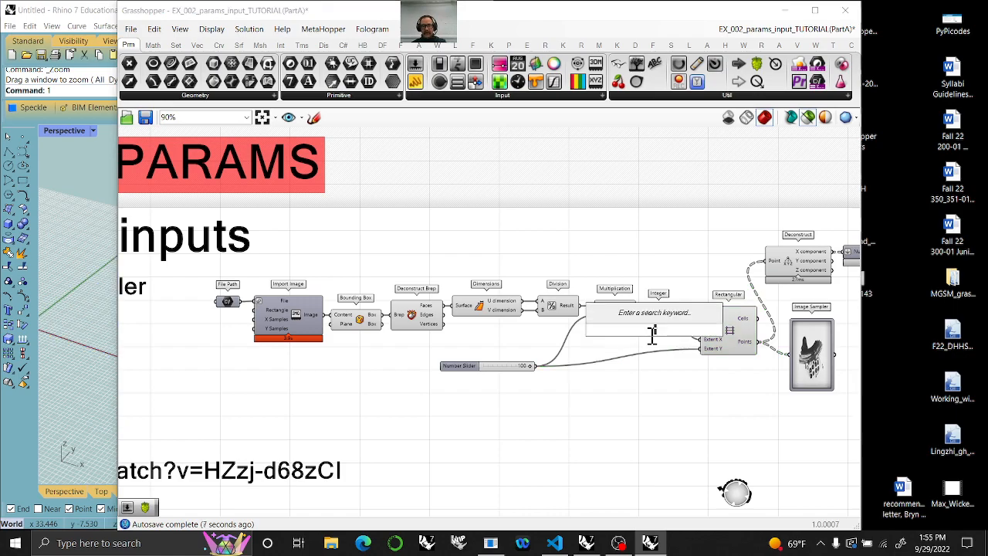
{"action": "type", "text": "one"}
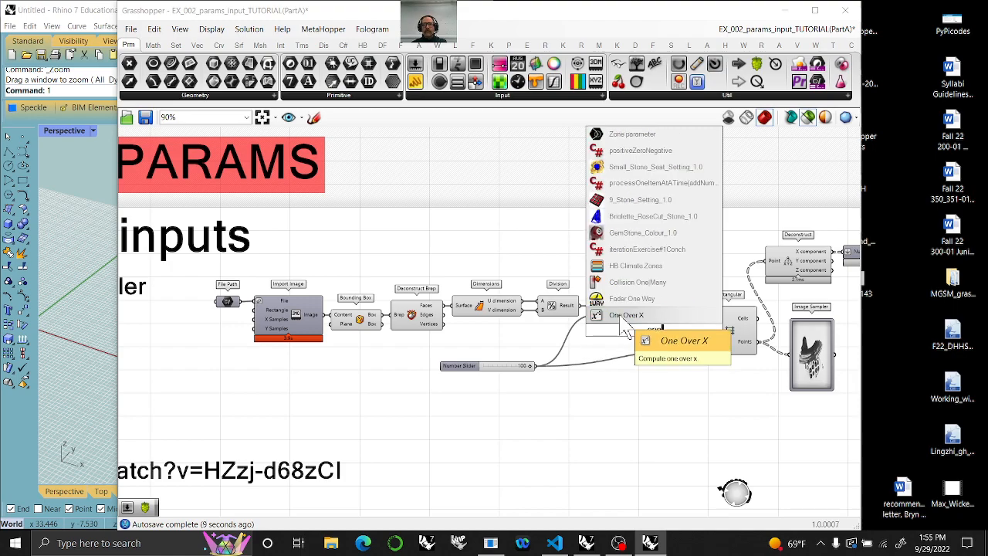
{"action": "left_click", "coordinate": [620, 315]}
{"action": "left_click_drag", "start_coordinate": [670, 310], "coordinate": [708, 335]}
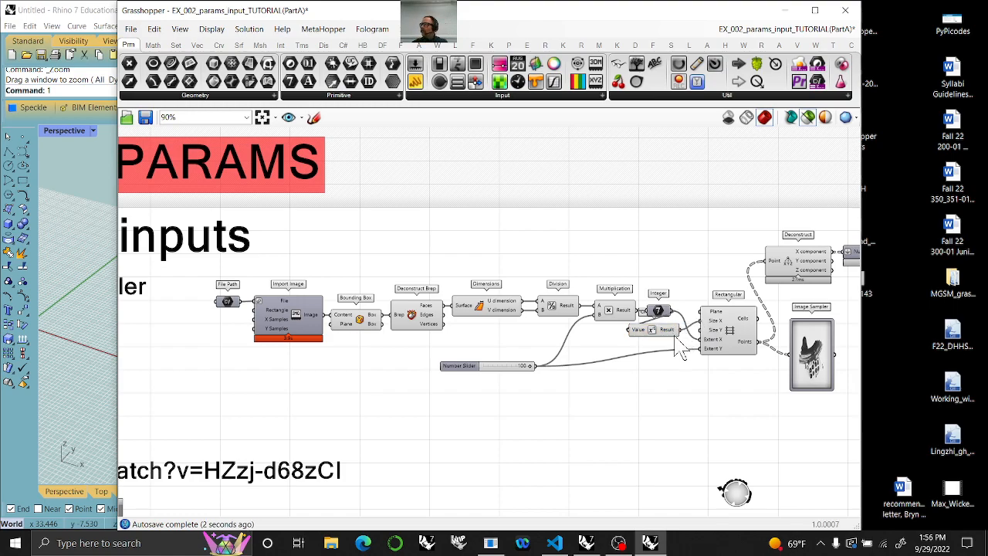
{"action": "left_click_drag", "start_coordinate": [669, 332], "coordinate": [673, 335]}
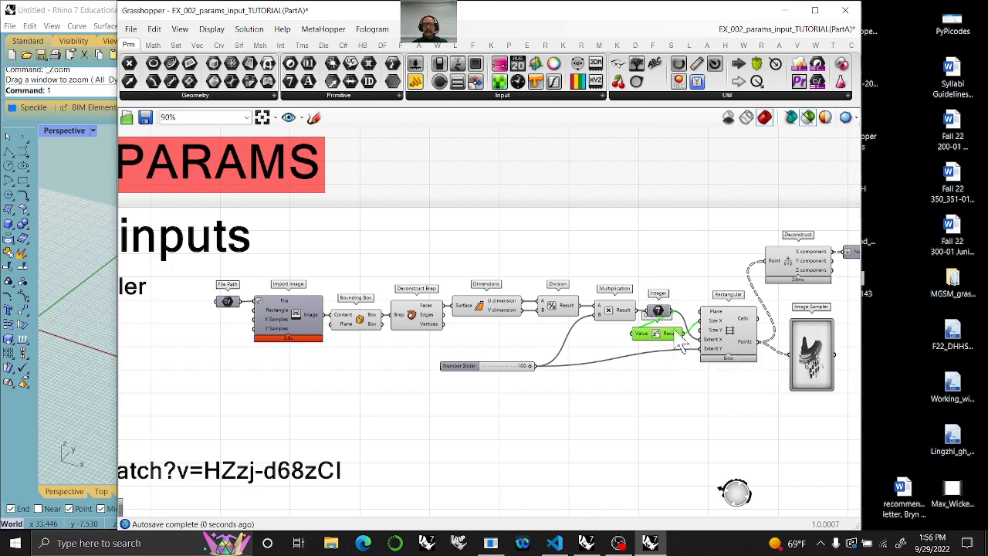
Wire the One Over X Result into the Rectangular grid's Size Y as well, and widen the Image Sampler preview
{"action": "left_click", "coordinate": [732, 340]}
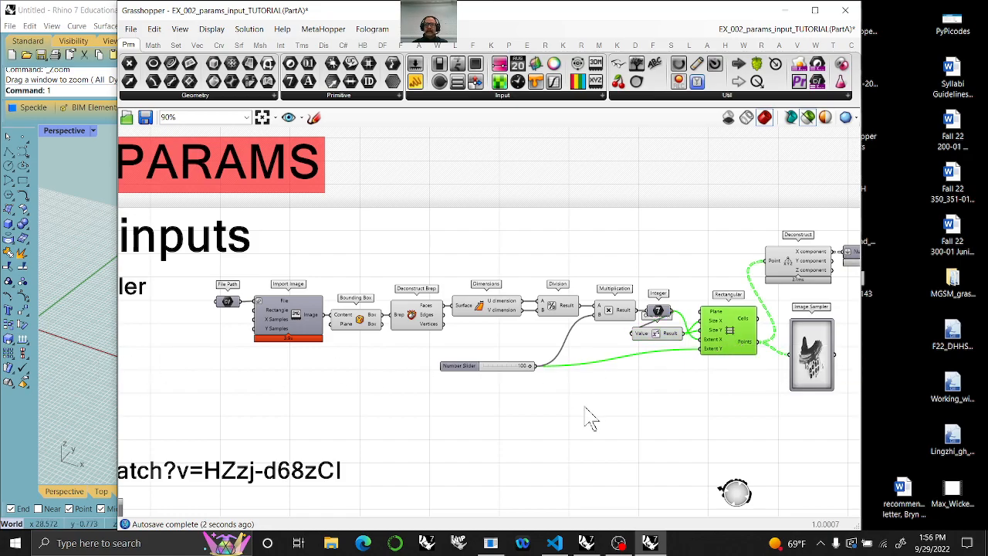
{"action": "right_click_drag", "start_coordinate": [589, 415], "coordinate": [316, 369]}
{"action": "scroll", "coordinate": [670, 228], "scroll_direction": "up", "scroll_amount": 3}
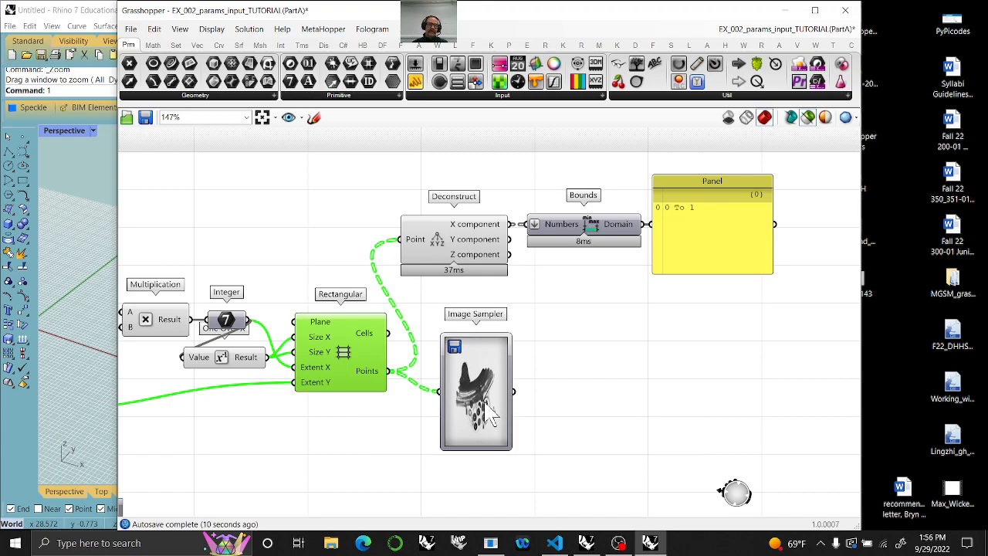
{"action": "left_click_drag", "start_coordinate": [488, 409], "coordinate": [524, 410]}
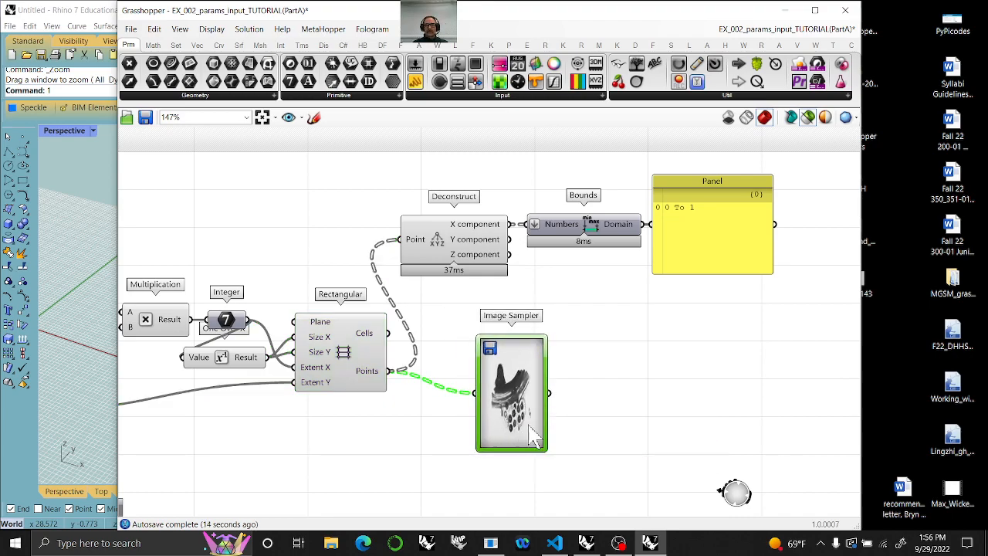
{"action": "left_click_drag", "start_coordinate": [549, 423], "coordinate": [516, 422]}
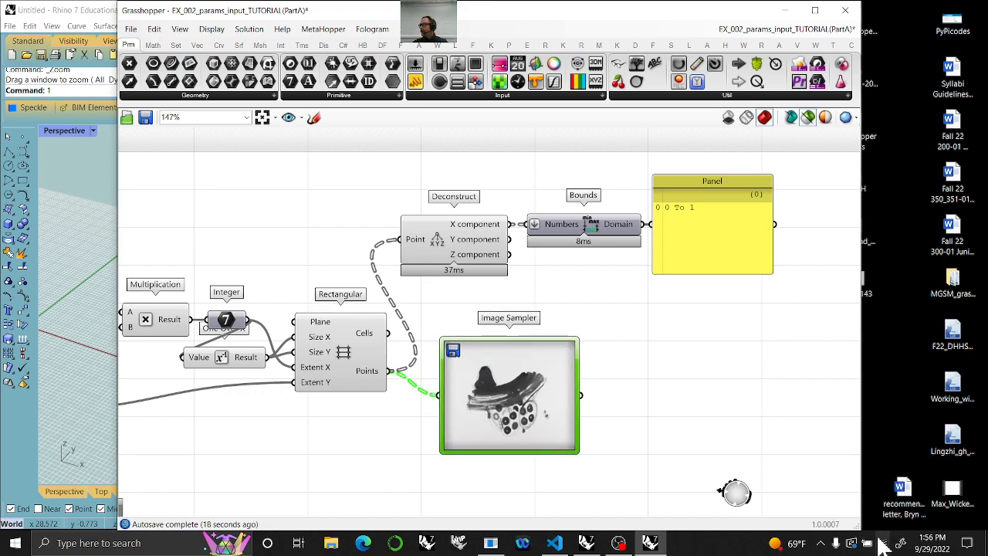
Place a Panel beyond the Image Sampler, feed it from the sampler's output, and move it up and away to leave space
{"action": "right_click_drag", "start_coordinate": [698, 425], "coordinate": [436, 326]}
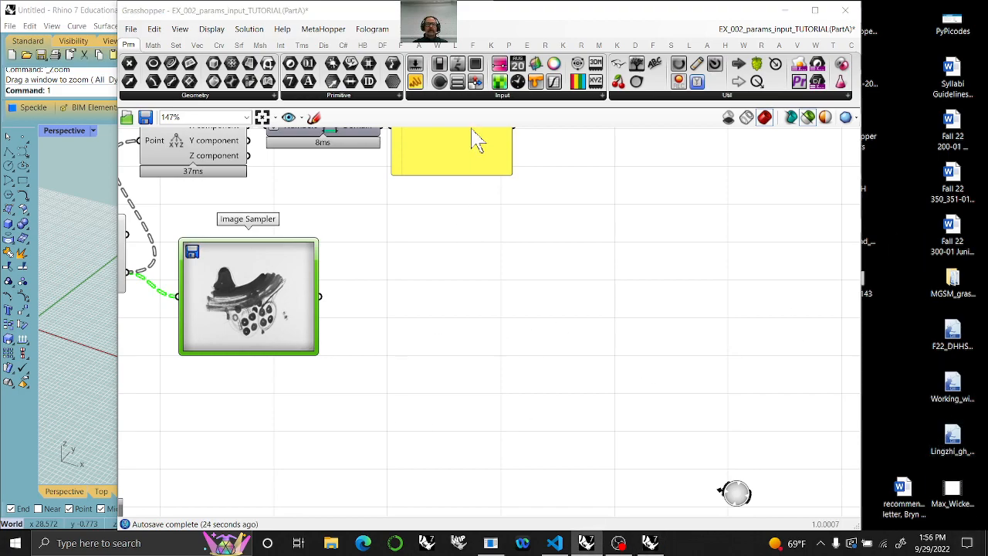
{"action": "left_click_drag", "start_coordinate": [417, 83], "coordinate": [444, 312]}
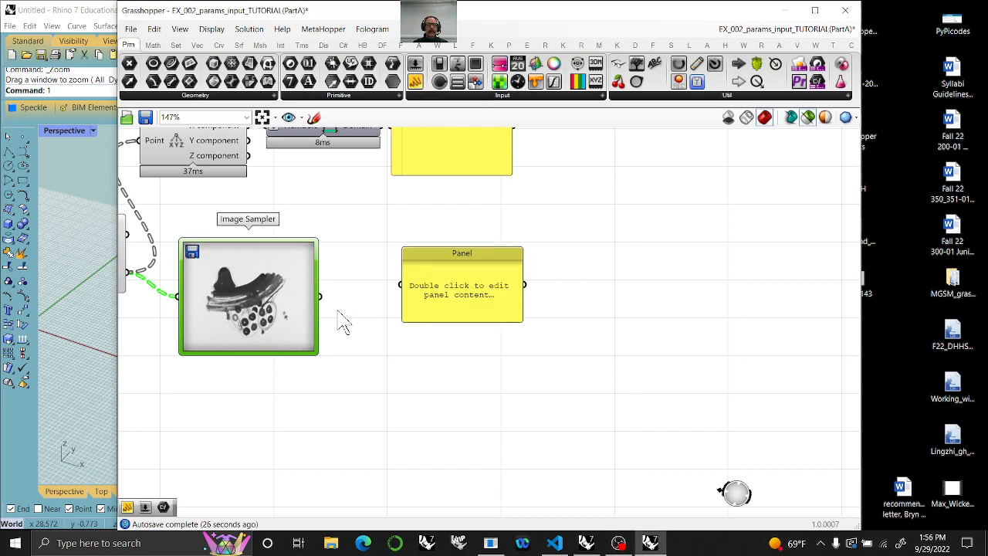
{"action": "left_click_drag", "start_coordinate": [327, 296], "coordinate": [615, 218]}
{"action": "left_click", "coordinate": [480, 301]}
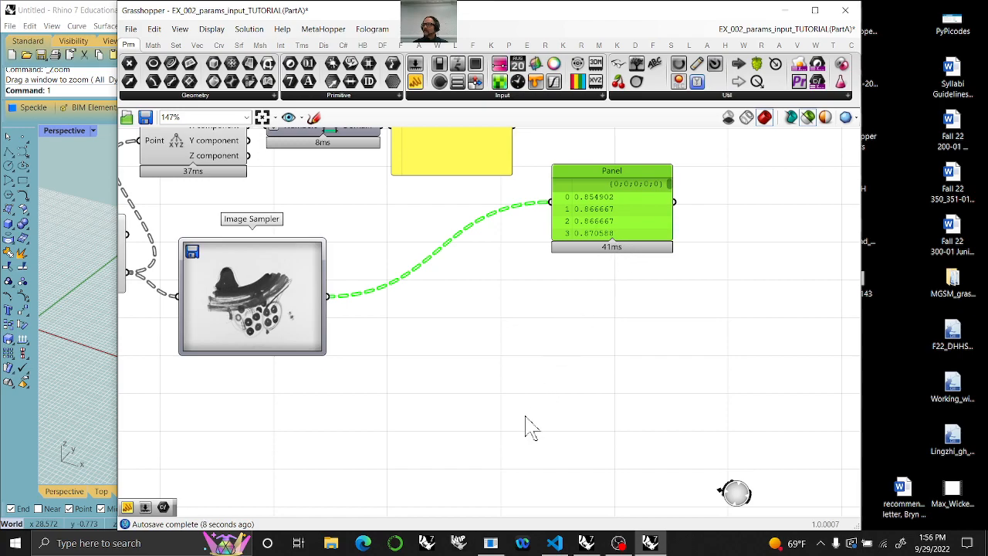
Place a Multiplication component beside the Image Sampler and stretch the sampler slightly wider
{"action": "left_click", "coordinate": [153, 44]}
{"action": "left_click_drag", "start_coordinate": [252, 63], "coordinate": [436, 349]}
{"action": "left_click_drag", "start_coordinate": [325, 299], "coordinate": [339, 306]}
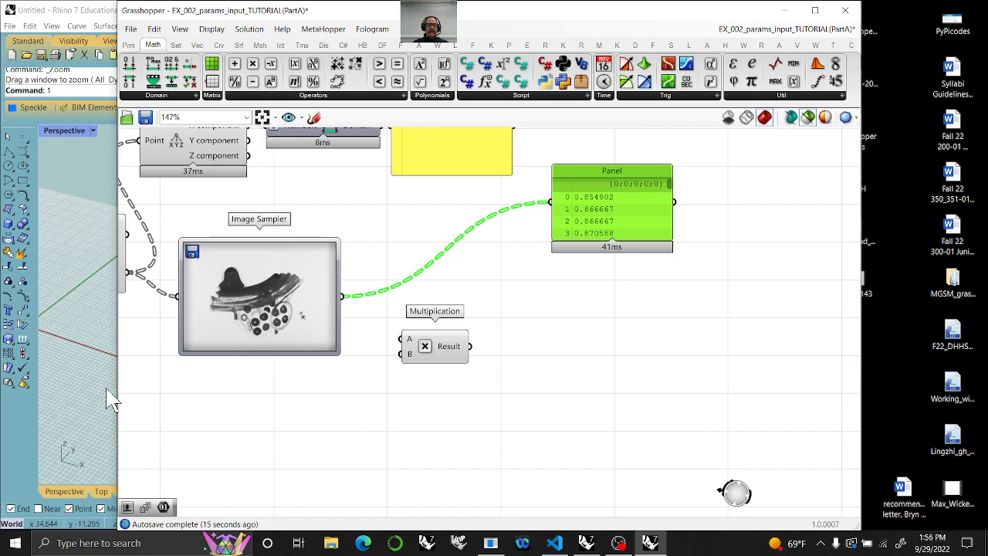
Narrow the Grasshopper window to uncover the Rhino viewport, and wire the Image Sampler's output into the new Multiplication's A input
{"action": "left_click_drag", "start_coordinate": [116, 389], "coordinate": [383, 373]}
{"action": "left_click", "coordinate": [550, 295]}
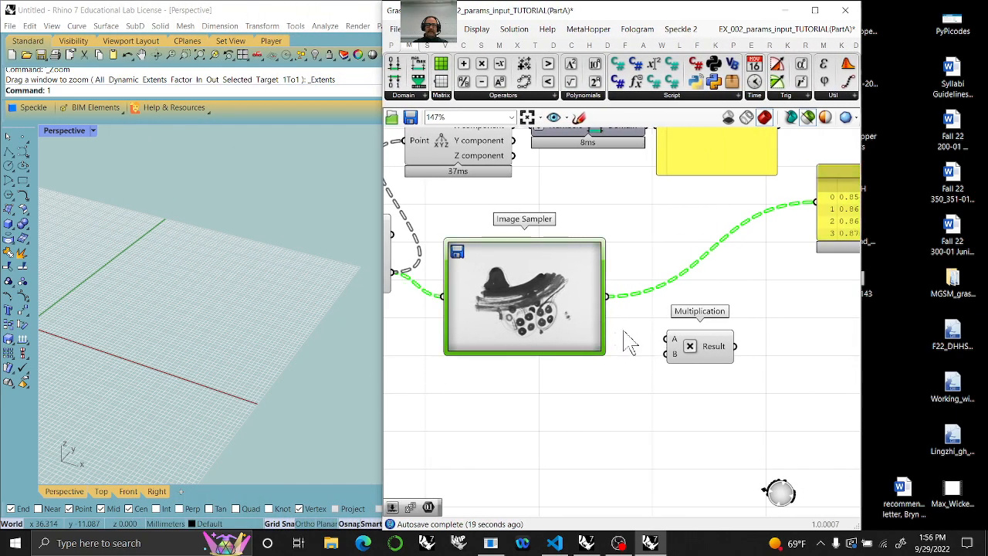
{"action": "left_click_drag", "start_coordinate": [609, 298], "coordinate": [669, 340]}
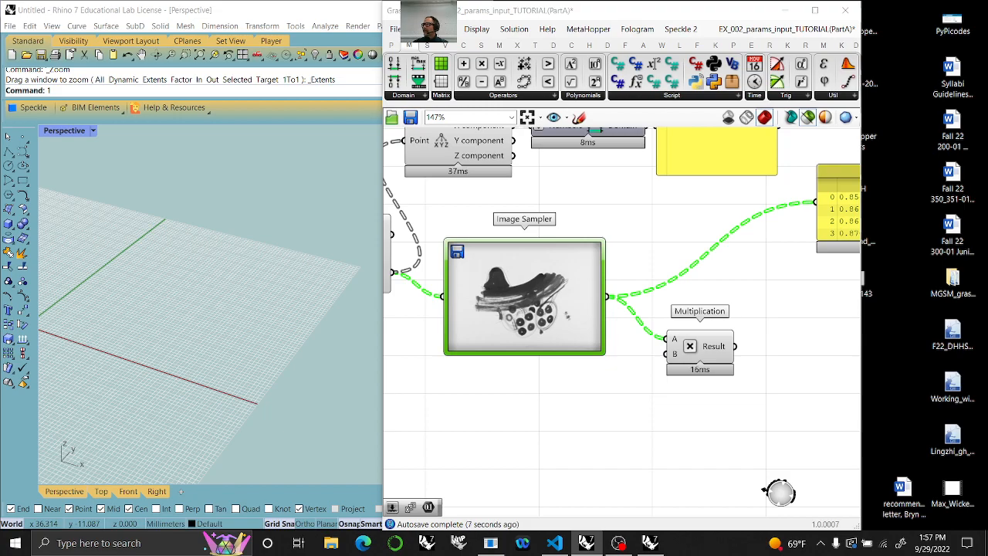
Place a second Rectangular grid component below the existing Rectangular grid
{"action": "right_click_drag", "start_coordinate": [527, 421], "coordinate": [746, 434]}
{"action": "left_click", "coordinate": [568, 274]}
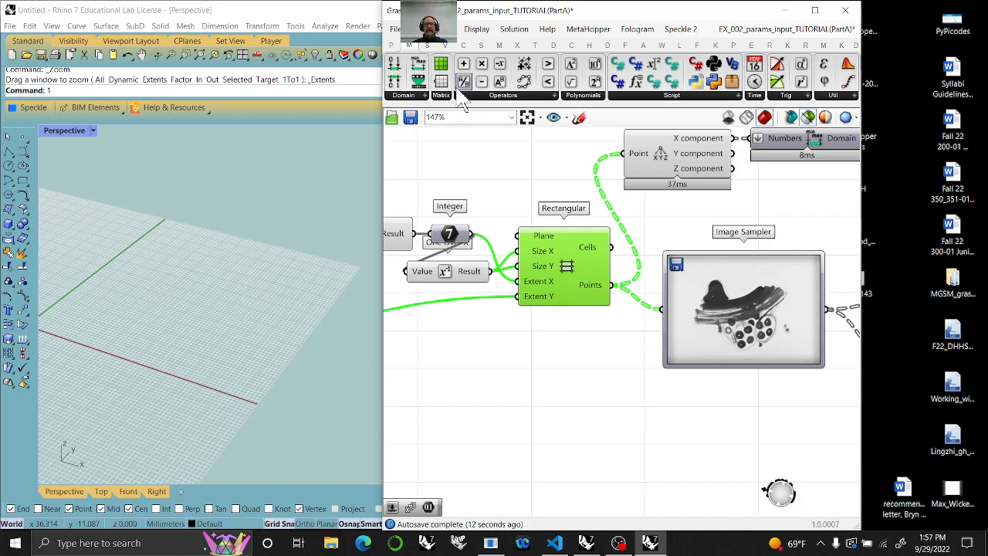
{"action": "left_click", "coordinate": [462, 44]}
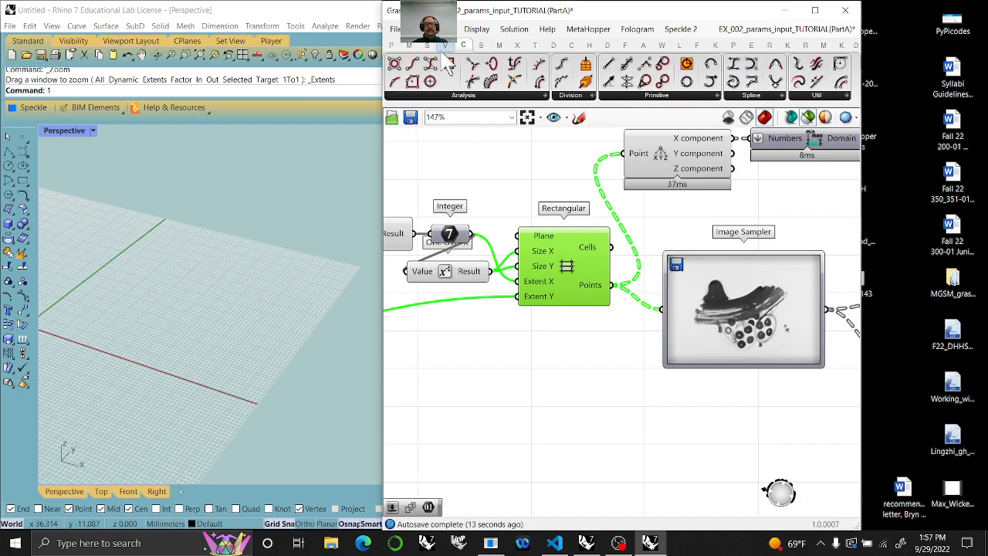
{"action": "left_click", "coordinate": [445, 45]}
{"action": "left_click_drag", "start_coordinate": [477, 98], "coordinate": [580, 426]}
{"action": "right_click_drag", "start_coordinate": [569, 481], "coordinate": [651, 453]}
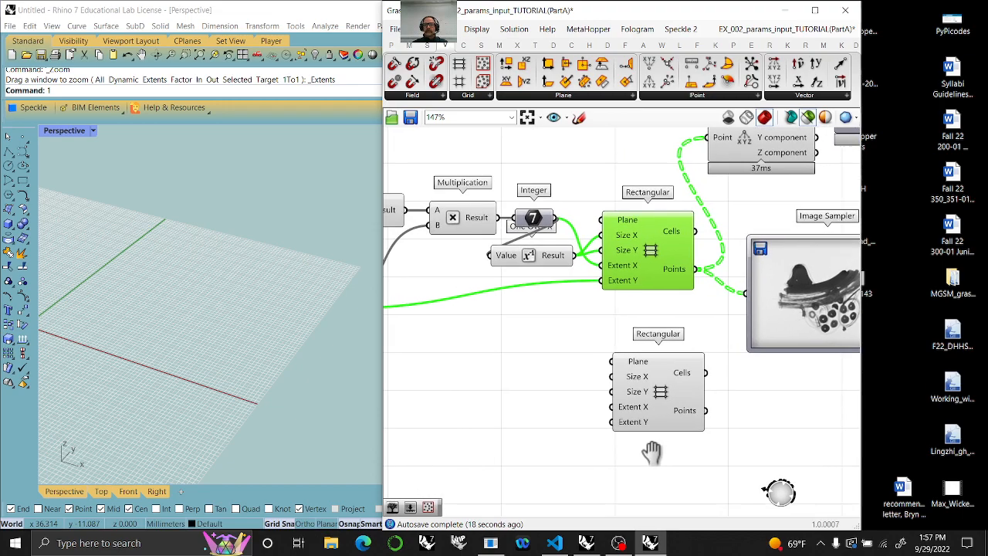
Create a number slider of 4.5 and wire it into the second Rectangular grid's Size X and Size Y
{"action": "double_click", "coordinate": [463, 392]}
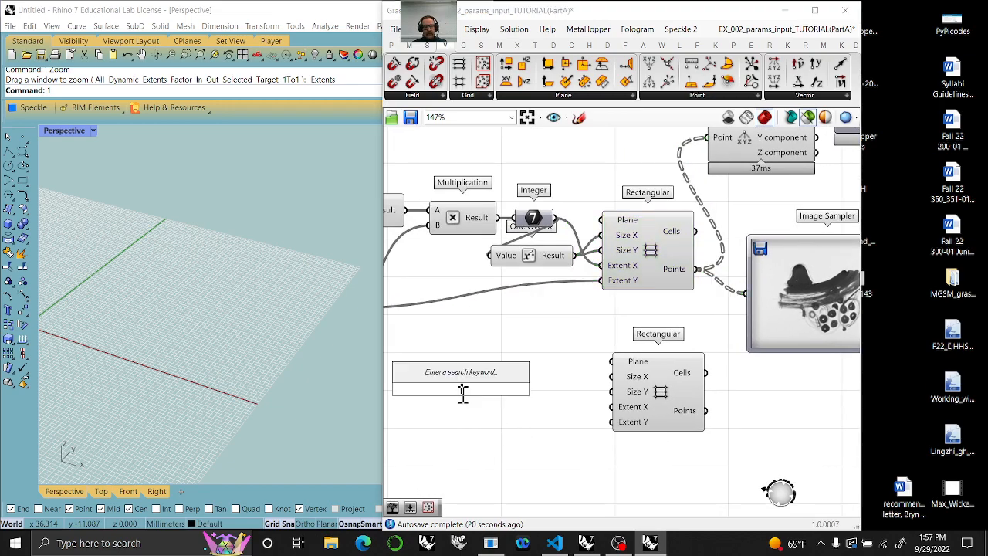
{"action": "type", "text": "1"}
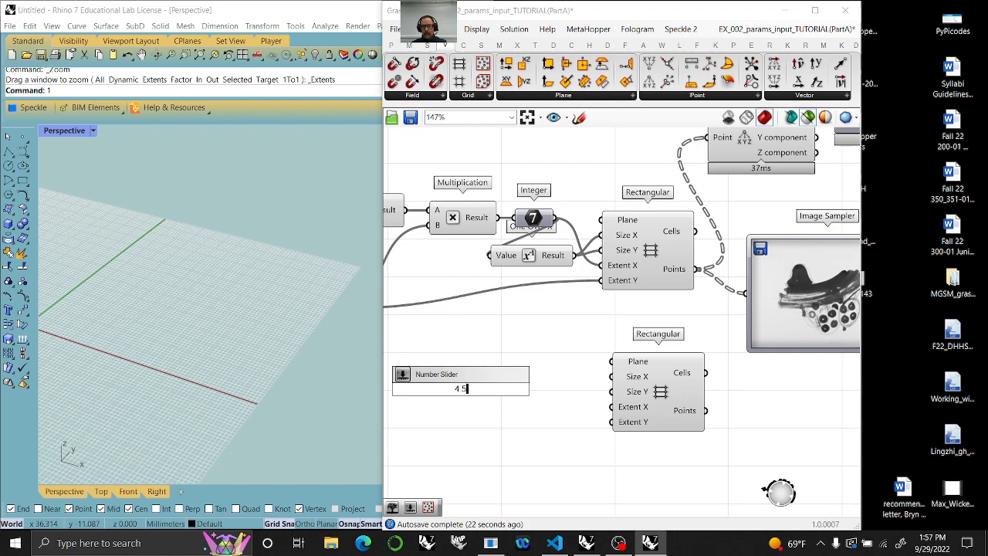
{"action": "type", "text": ".5"}
{"action": "key", "text": "Return"}
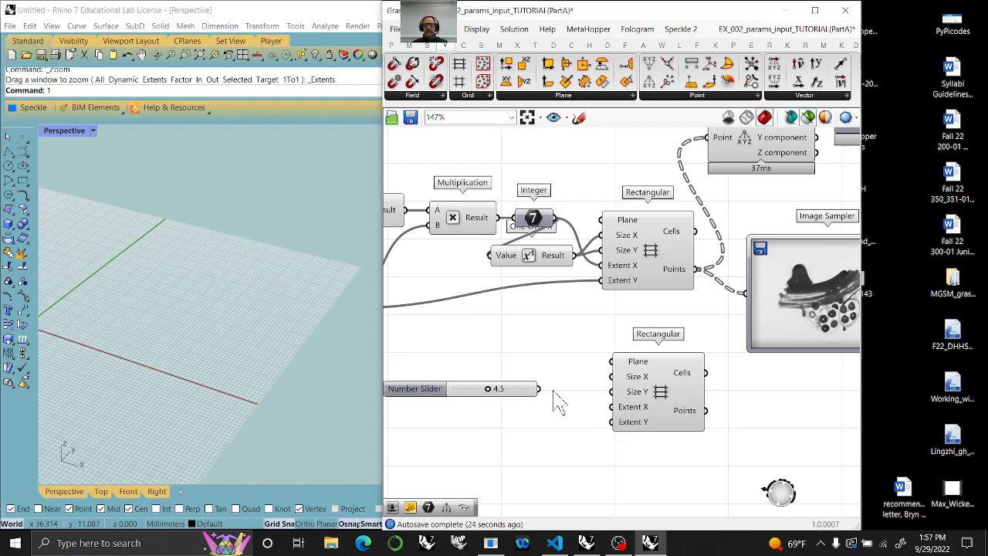
{"action": "left_click_drag", "start_coordinate": [539, 389], "coordinate": [619, 394]}
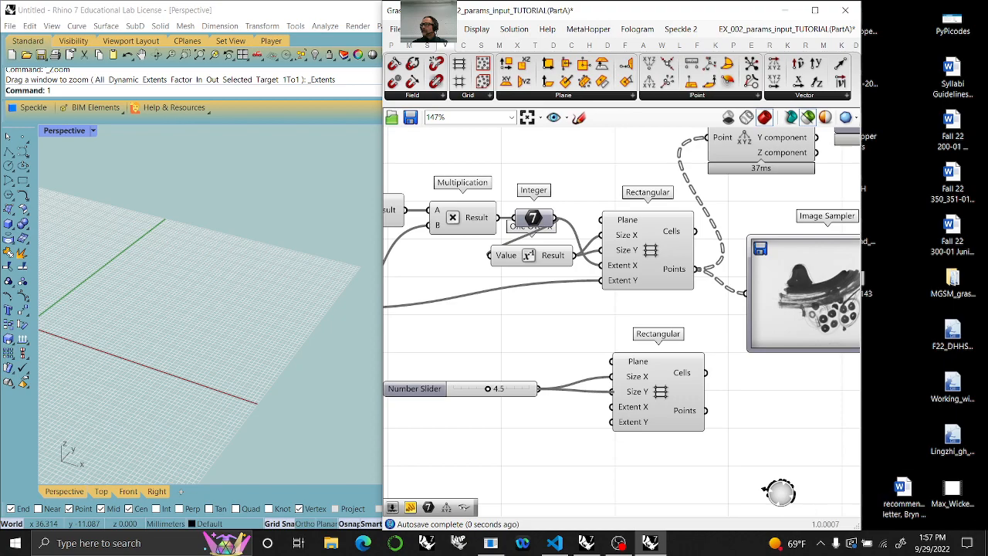
Wire the 100 slider into the second grid's Extent Y and the Integer into its Extent X, and preview the grid in the viewport
{"action": "key", "text": "alt+Tab"}
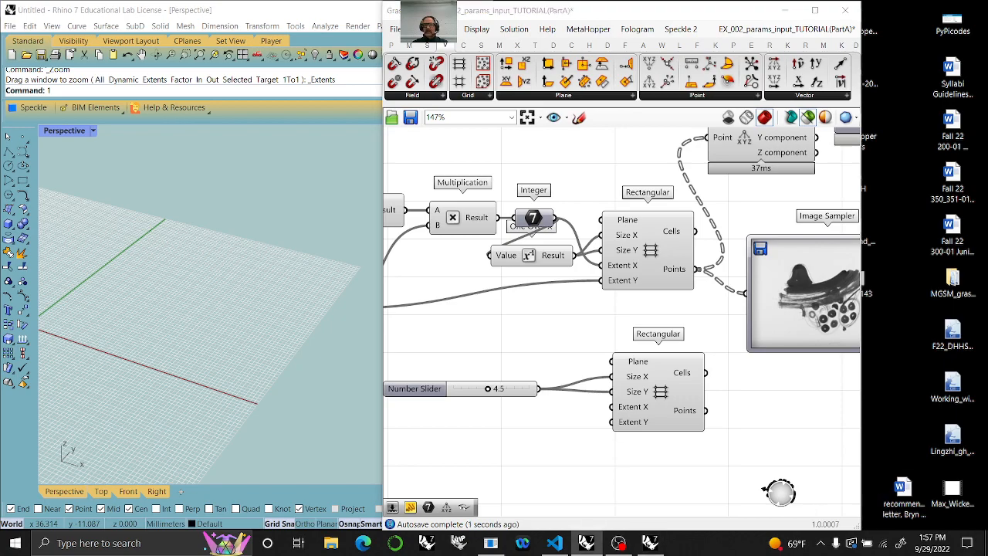
{"action": "right_click_drag", "start_coordinate": [515, 327], "coordinate": [645, 317]}
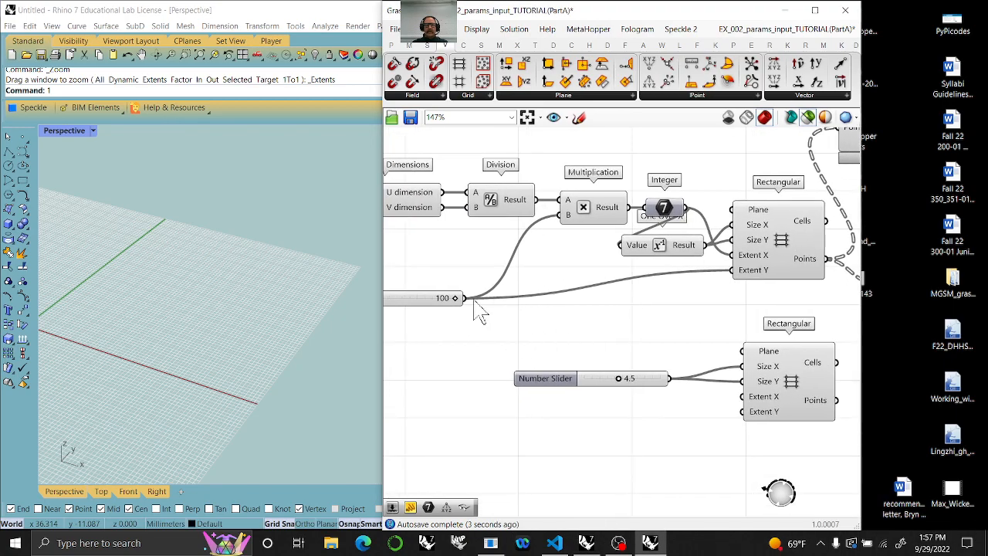
{"action": "left_click_drag", "start_coordinate": [464, 298], "coordinate": [755, 421]}
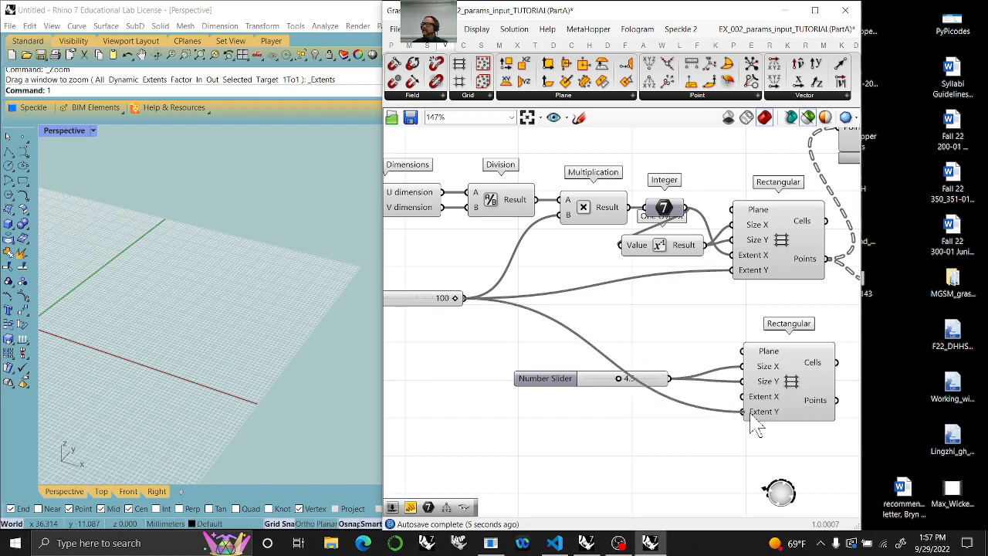
{"action": "left_click_drag", "start_coordinate": [685, 209], "coordinate": [755, 408]}
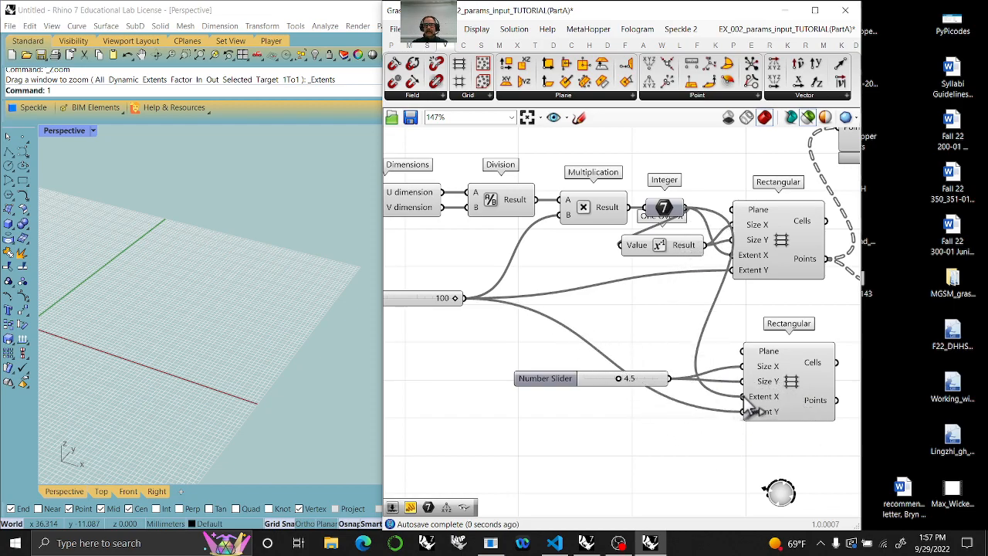
{"action": "left_click", "coordinate": [807, 393]}
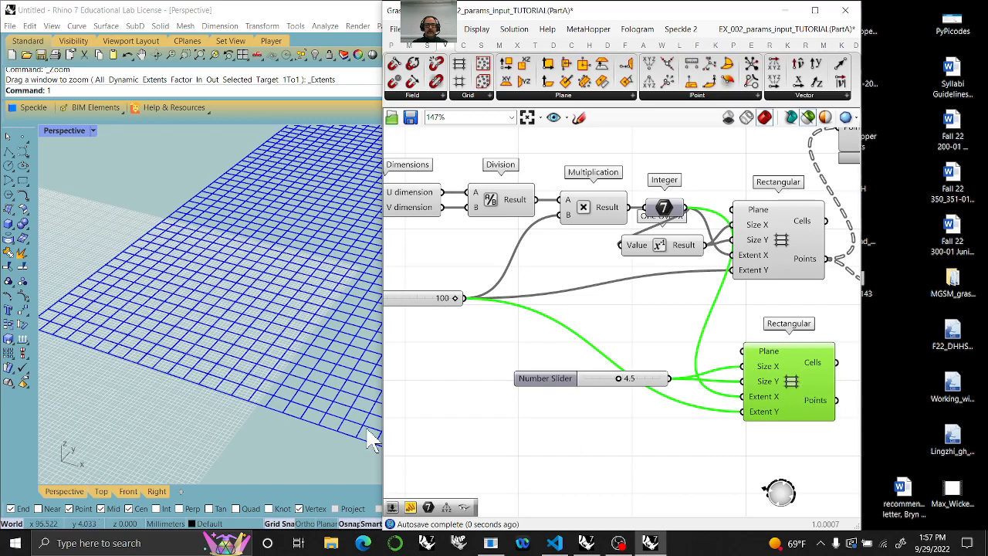
{"action": "scroll", "coordinate": [177, 339], "scroll_direction": "down", "scroll_amount": 2}
{"action": "scroll", "coordinate": [591, 363], "scroll_direction": "down", "scroll_amount": 3}
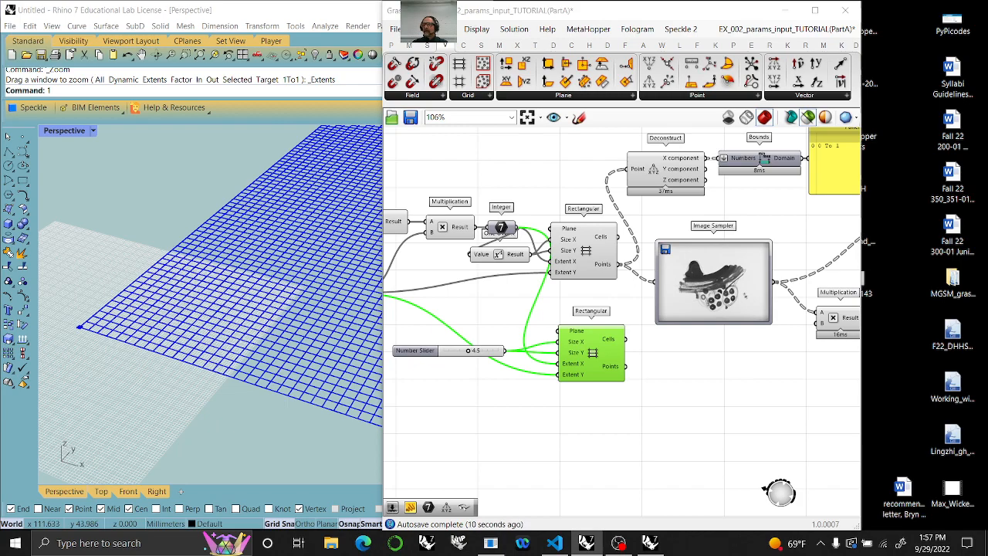
Create a number slider ranging from -20 to 200 and wire it into the B input of the Image Sampler's Multiplication
{"action": "right_click_drag", "start_coordinate": [805, 367], "coordinate": [730, 330]}
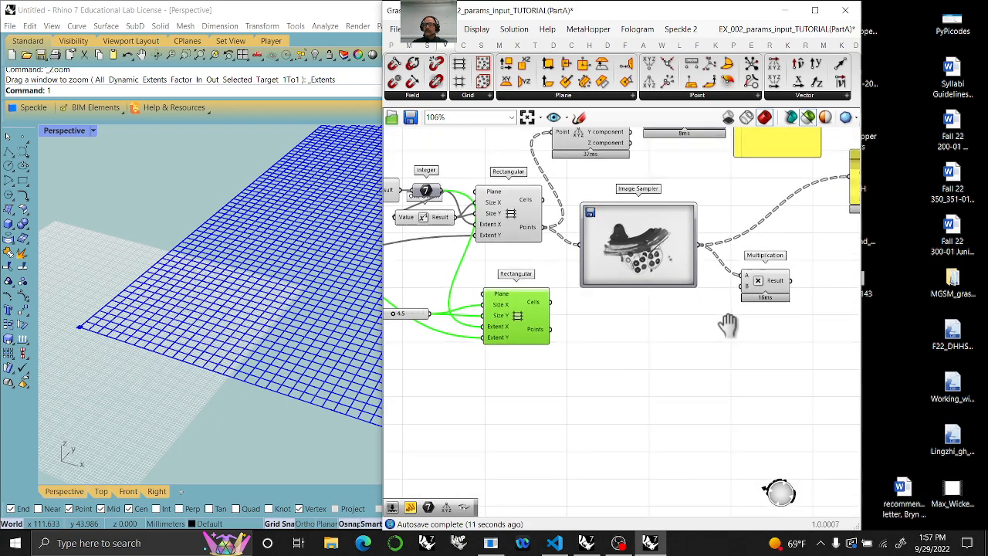
{"action": "left_click", "coordinate": [782, 297]}
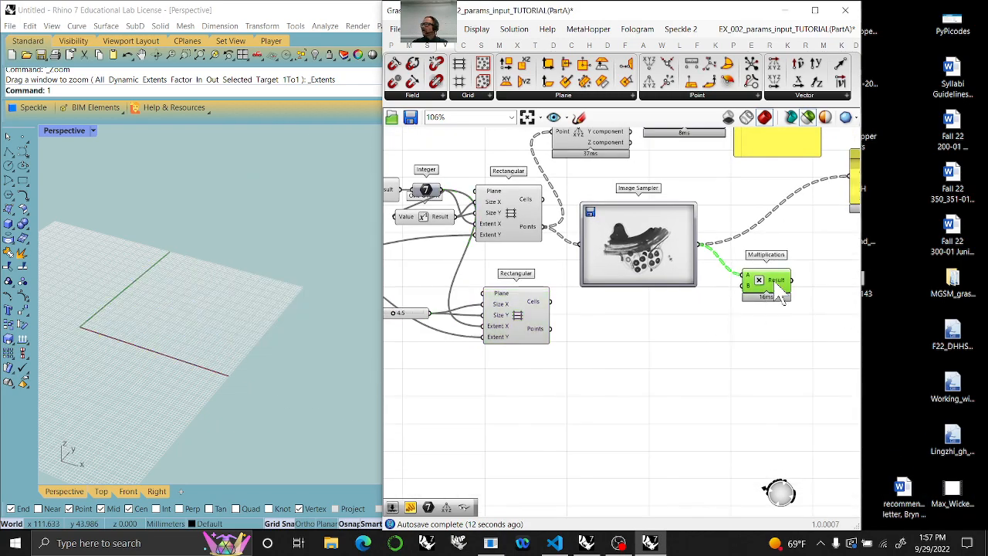
{"action": "double_click", "coordinate": [611, 410]}
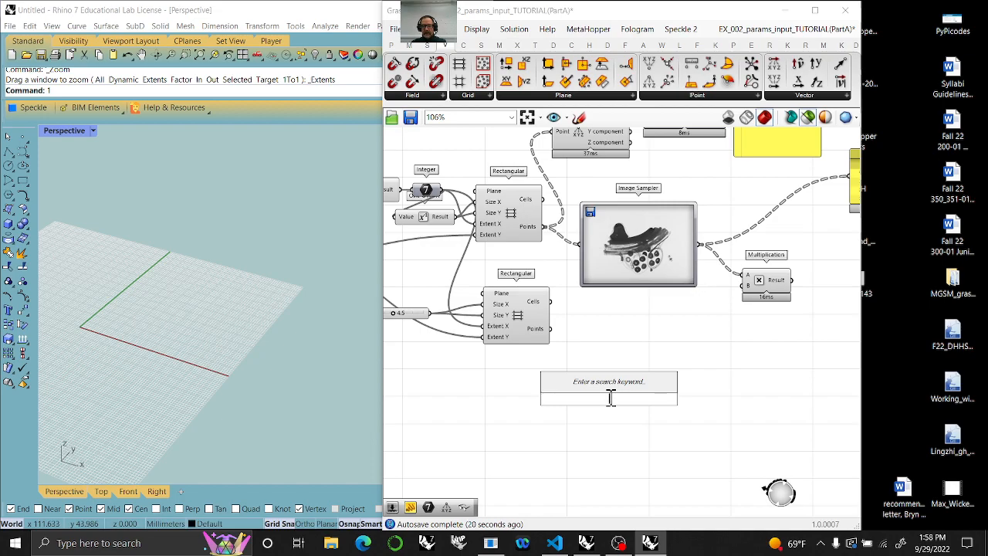
{"action": "type", "text": "-"}
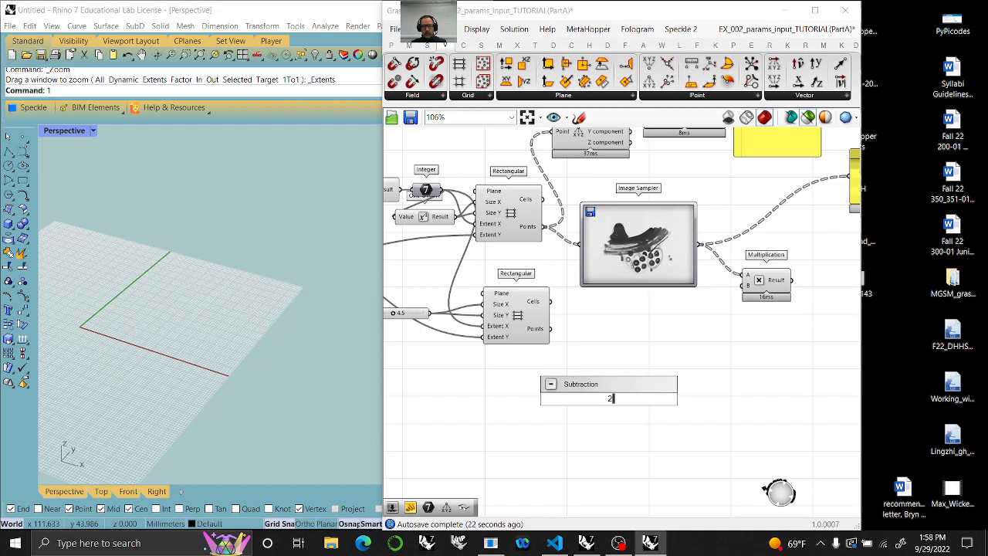
{"action": "type", "text": "20..200"}
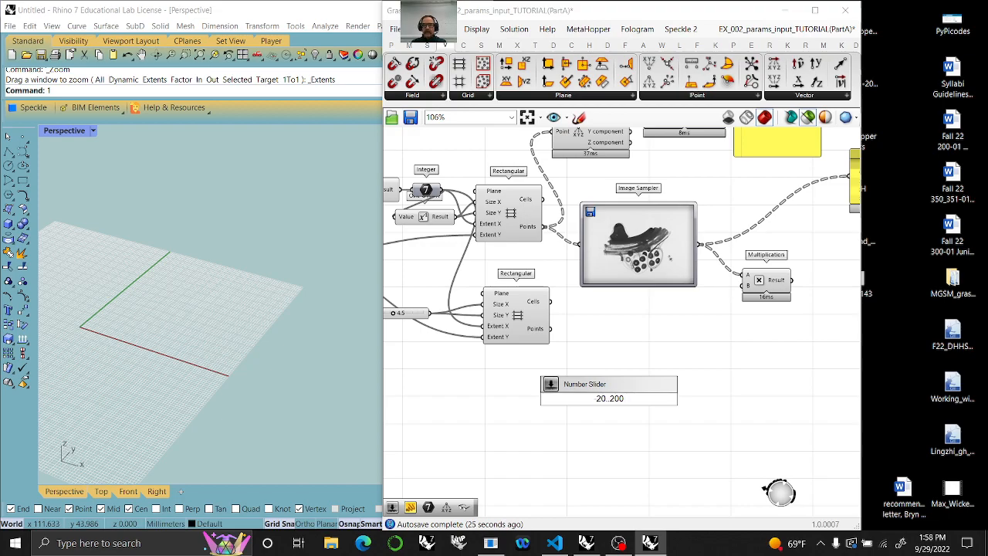
{"action": "key", "text": "Return"}
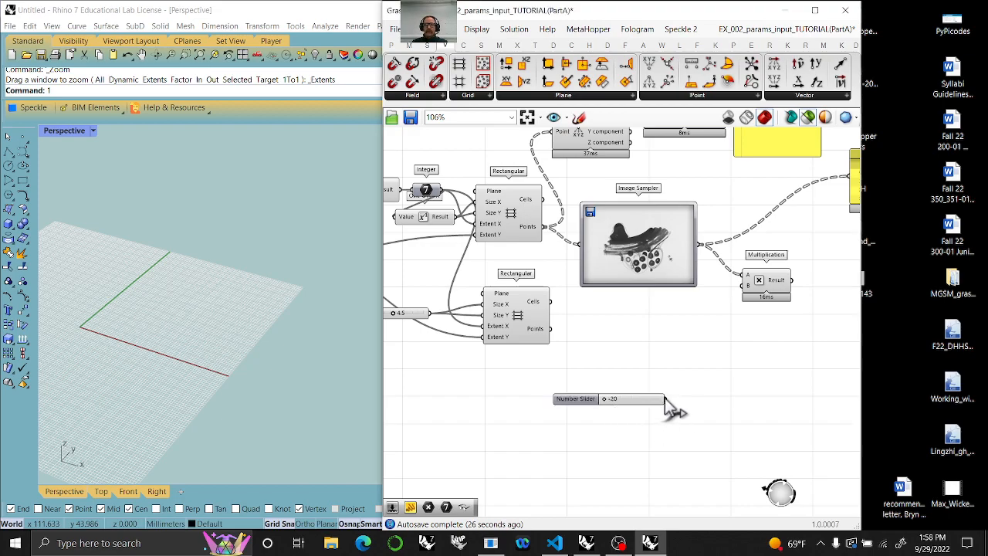
{"action": "left_click_drag", "start_coordinate": [665, 399], "coordinate": [745, 286]}
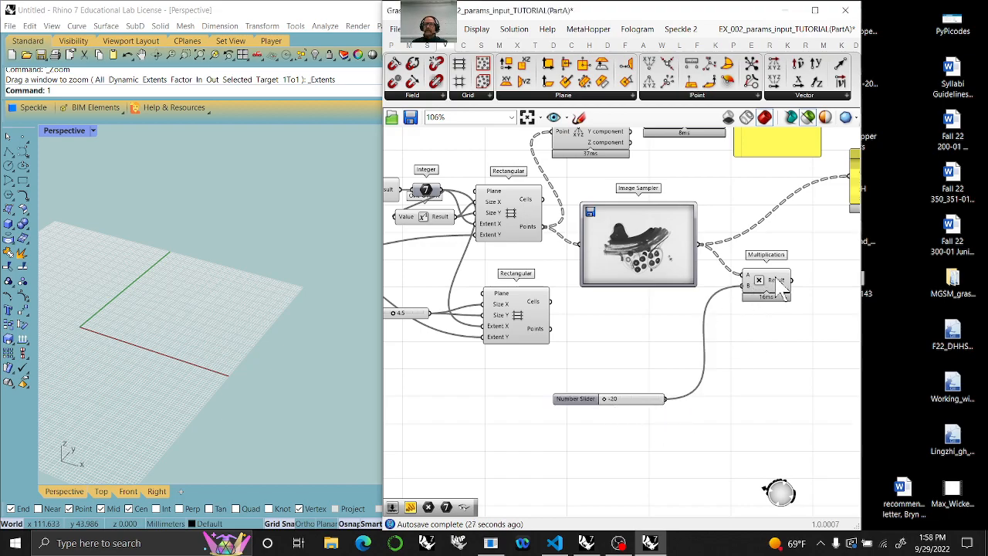
{"action": "mouse_move", "coordinate": [778, 281]}
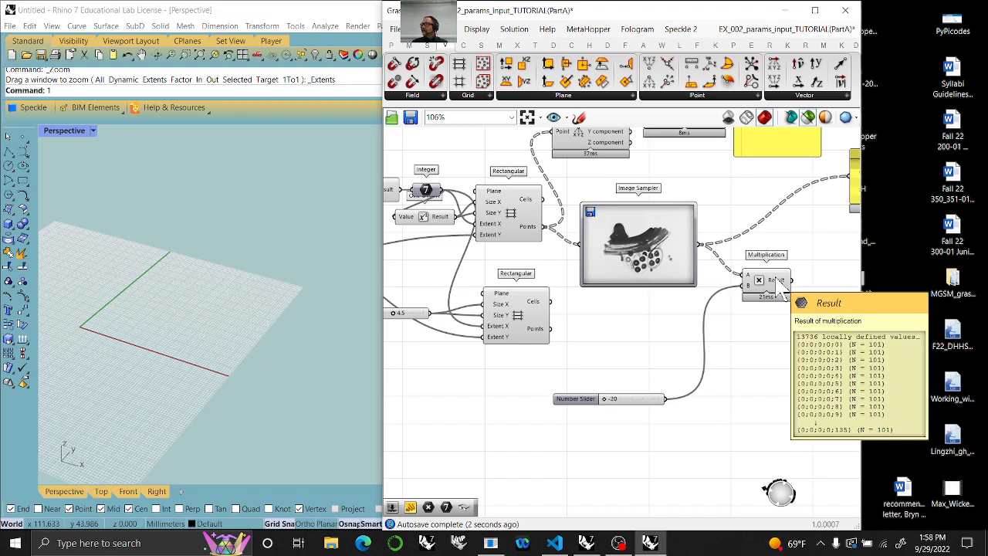
Place a Unit Z component and wire the Image Sampler's Multiplication result into its Factor input
{"action": "right_click_drag", "start_coordinate": [777, 349], "coordinate": [575, 340]}
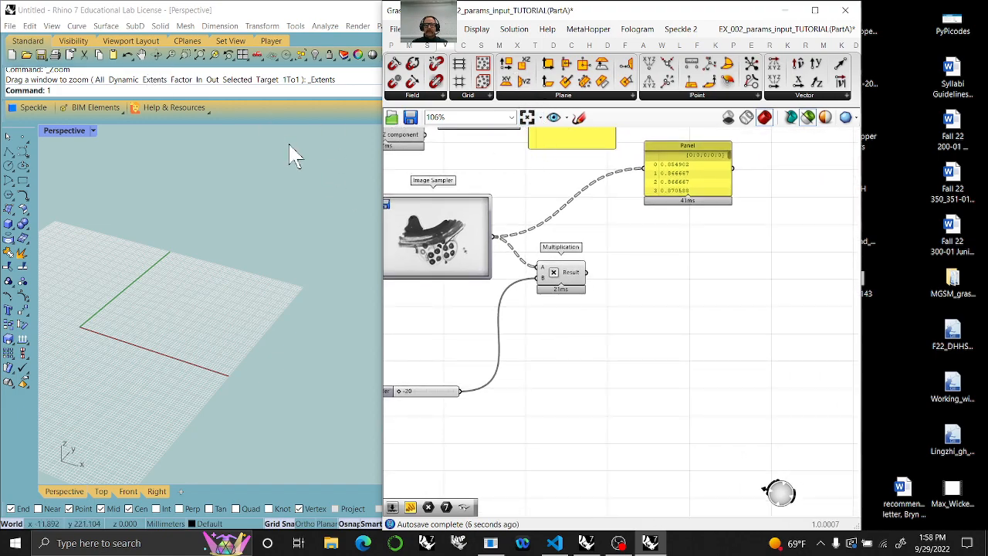
{"action": "double_click", "coordinate": [606, 351]}
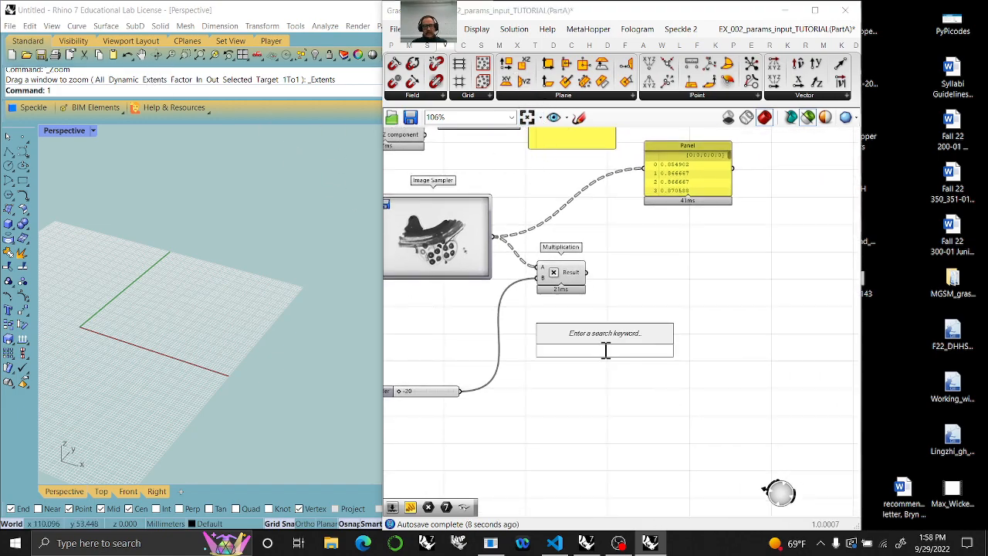
{"action": "type", "text": "unit z"}
{"action": "key", "text": "Return"}
{"action": "left_click_drag", "start_coordinate": [586, 272], "coordinate": [584, 354]}
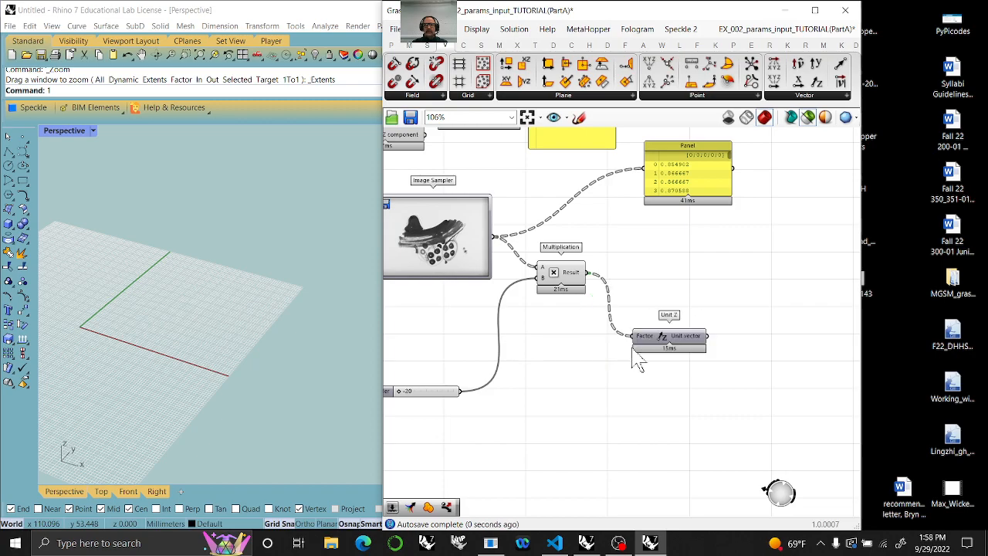
{"action": "right_click_drag", "start_coordinate": [566, 372], "coordinate": [686, 357]}
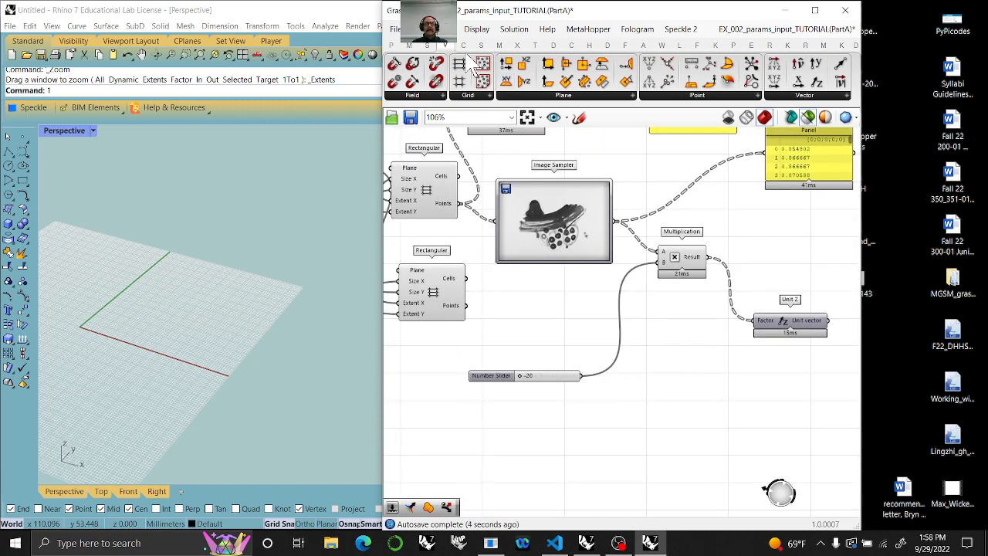
Place a Move component and wire the second grid's Points into its Geometry and the Unit Z vector into its Motion
{"action": "left_click", "coordinate": [535, 45]}
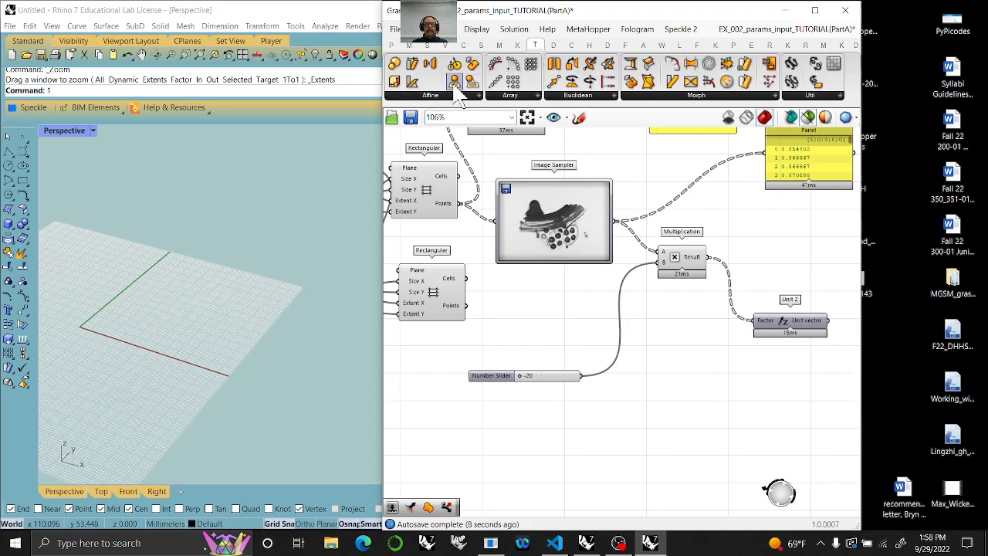
{"action": "left_click_drag", "start_coordinate": [551, 83], "coordinate": [811, 267]}
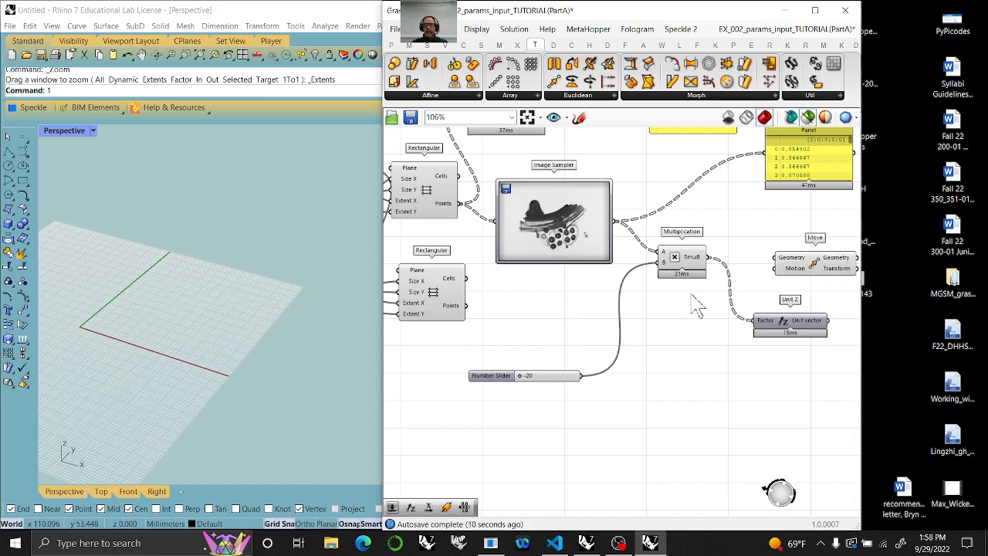
{"action": "left_click_drag", "start_coordinate": [466, 305], "coordinate": [774, 258]}
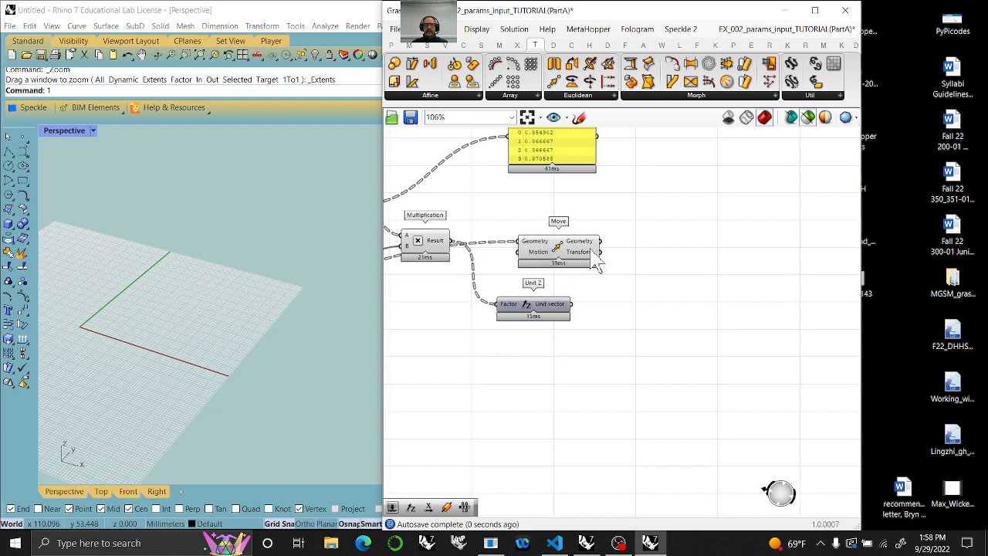
{"action": "left_click_drag", "start_coordinate": [587, 244], "coordinate": [687, 260]}
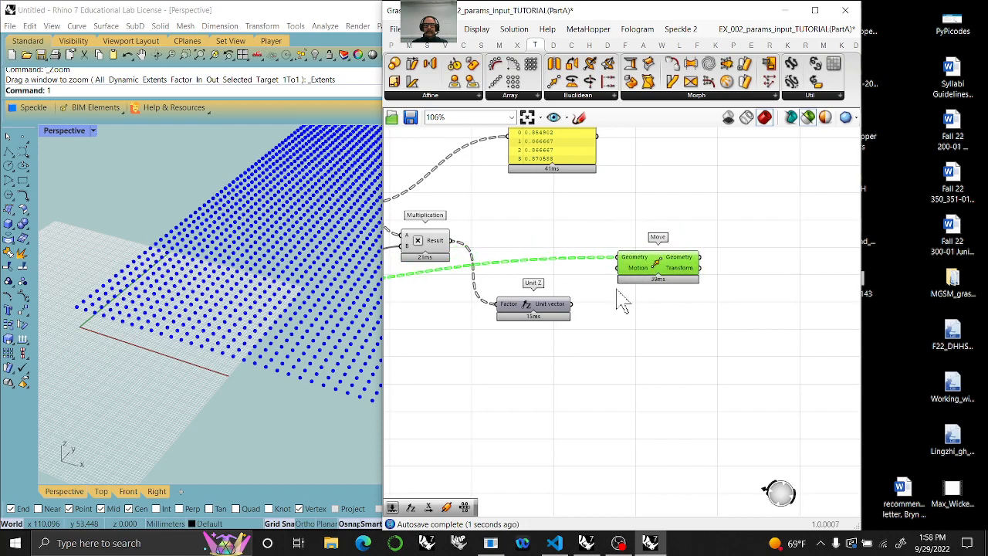
{"action": "left_click_drag", "start_coordinate": [572, 303], "coordinate": [618, 285]}
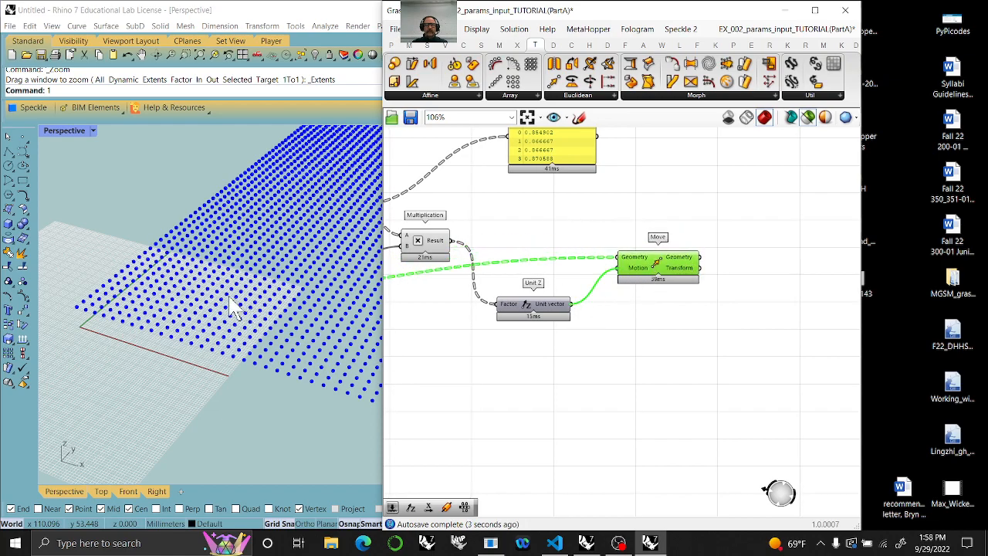
Examine the displaced point grid in the four-viewport layout and in the maximized Perspective view
{"action": "scroll", "coordinate": [146, 288], "scroll_direction": "down", "scroll_amount": 5}
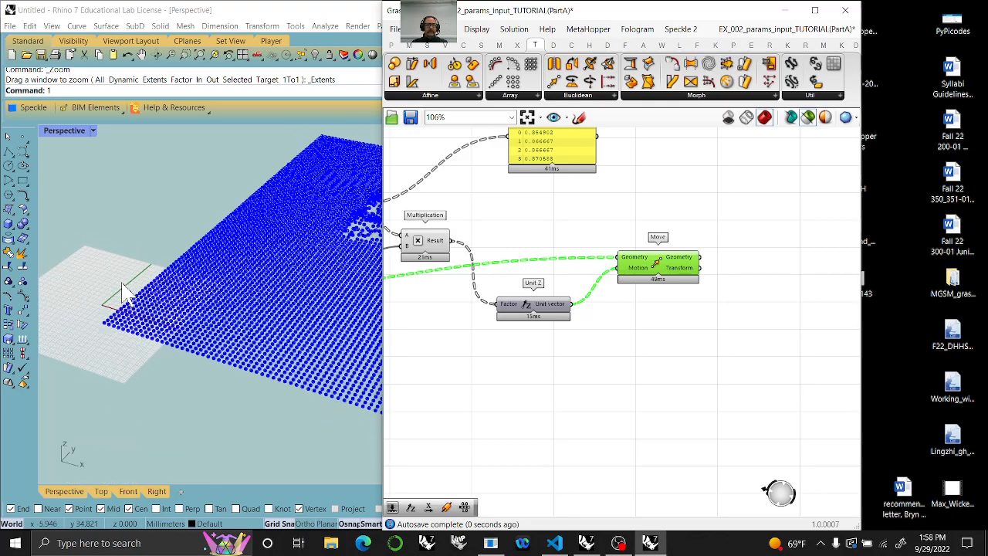
{"action": "right_click_drag", "start_coordinate": [331, 292], "coordinate": [137, 276]}
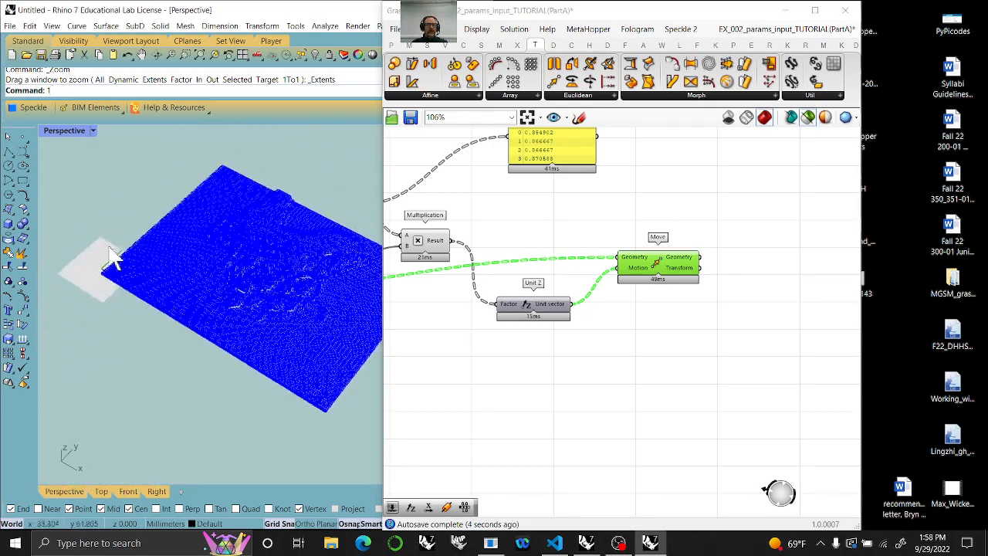
{"action": "double_click", "coordinate": [53, 129]}
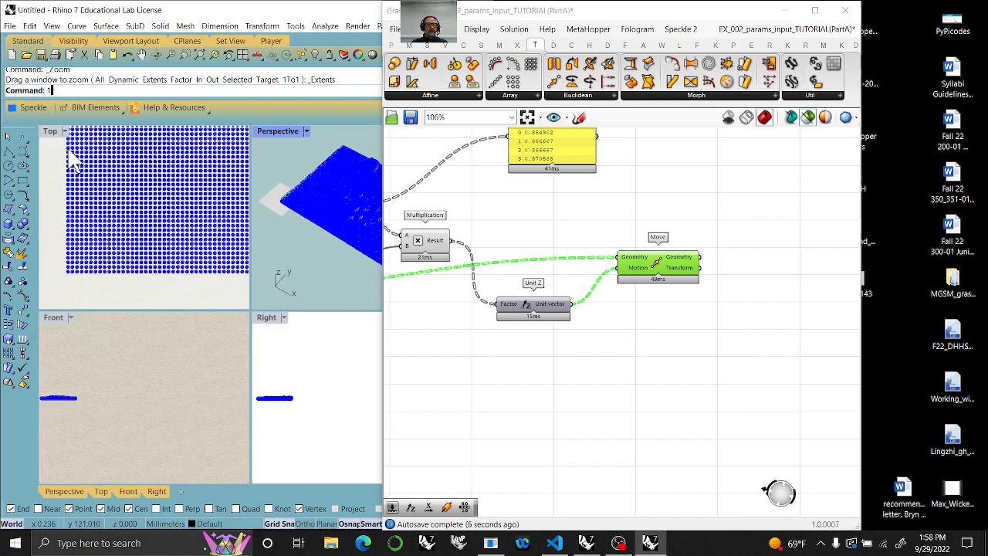
{"action": "right_click_drag", "start_coordinate": [218, 213], "coordinate": [189, 236]}
{"action": "right_click_drag", "start_coordinate": [302, 230], "coordinate": [363, 204]}
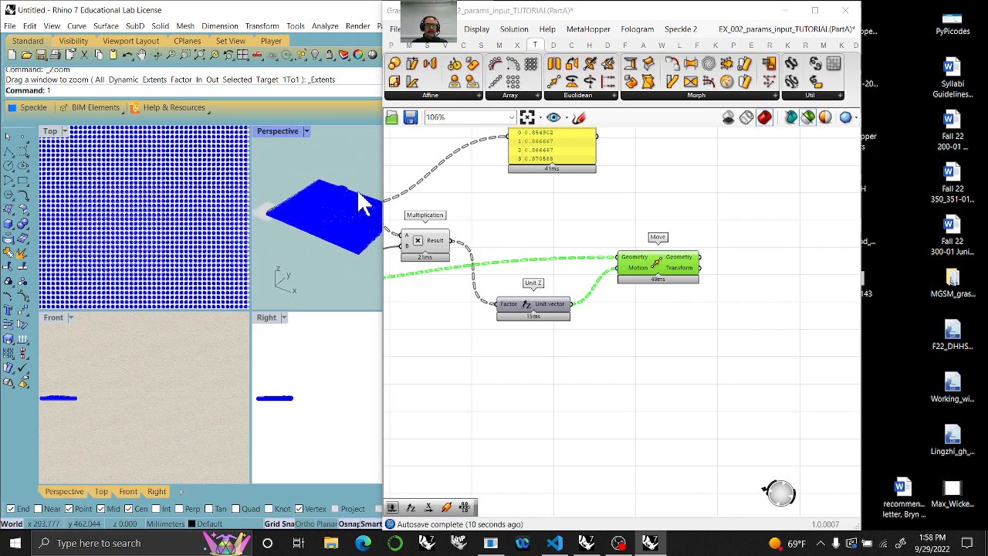
{"action": "double_click", "coordinate": [281, 132]}
{"action": "right_click_drag", "start_coordinate": [183, 331], "coordinate": [258, 331]}
Try the Rendered and Technical display modes in the Perspective viewport and return it to Shaded
{"action": "left_click", "coordinate": [67, 131]}
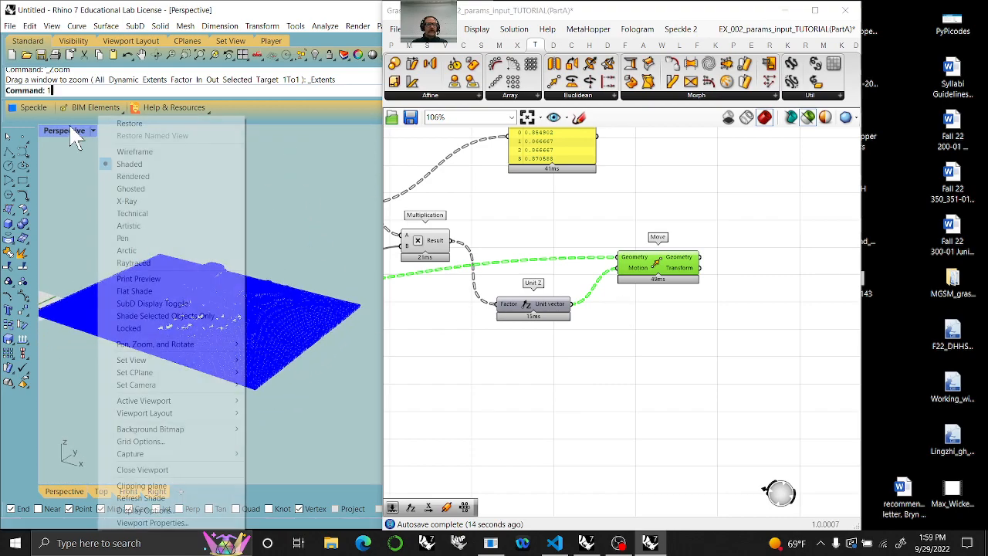
{"action": "left_click", "coordinate": [126, 173]}
{"action": "left_click", "coordinate": [66, 131]}
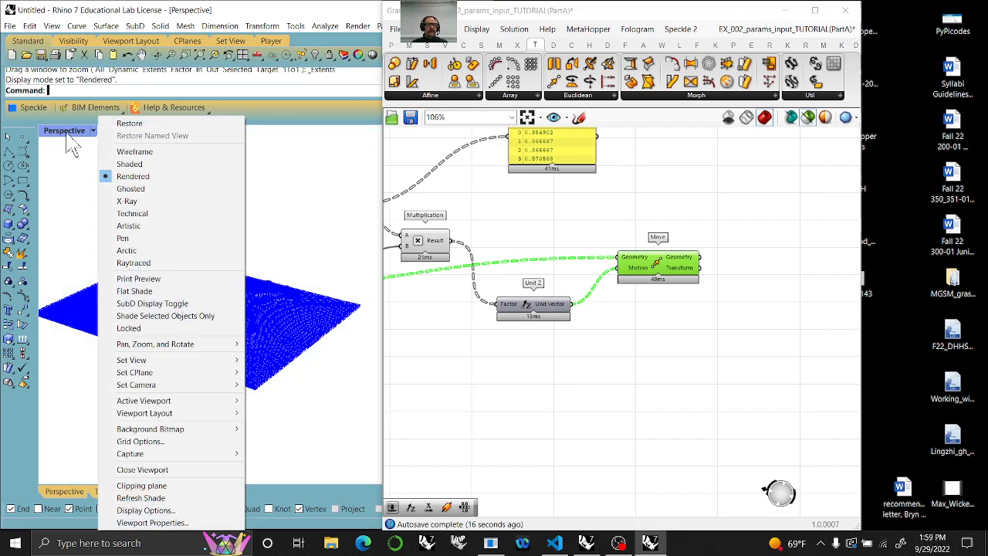
{"action": "left_click", "coordinate": [137, 215]}
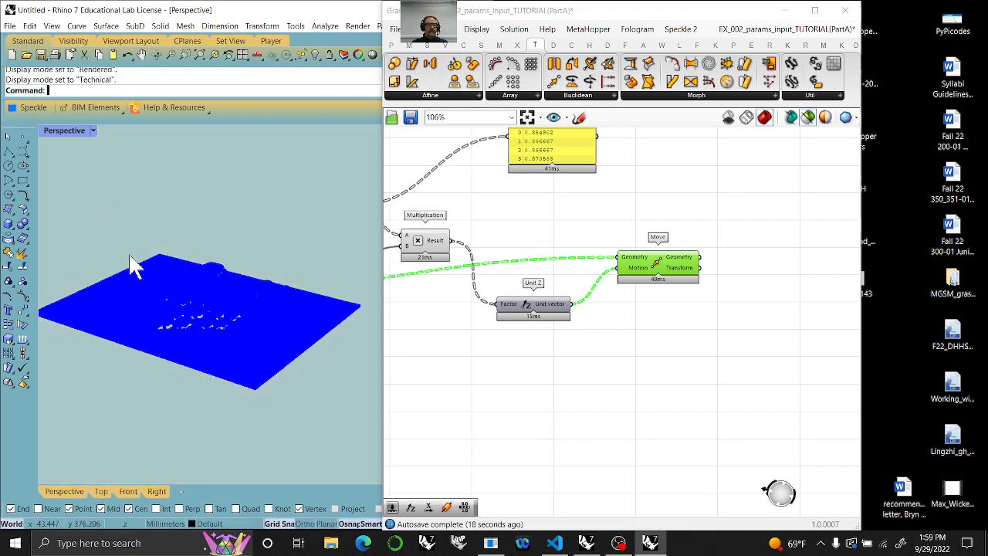
{"action": "left_click", "coordinate": [66, 131]}
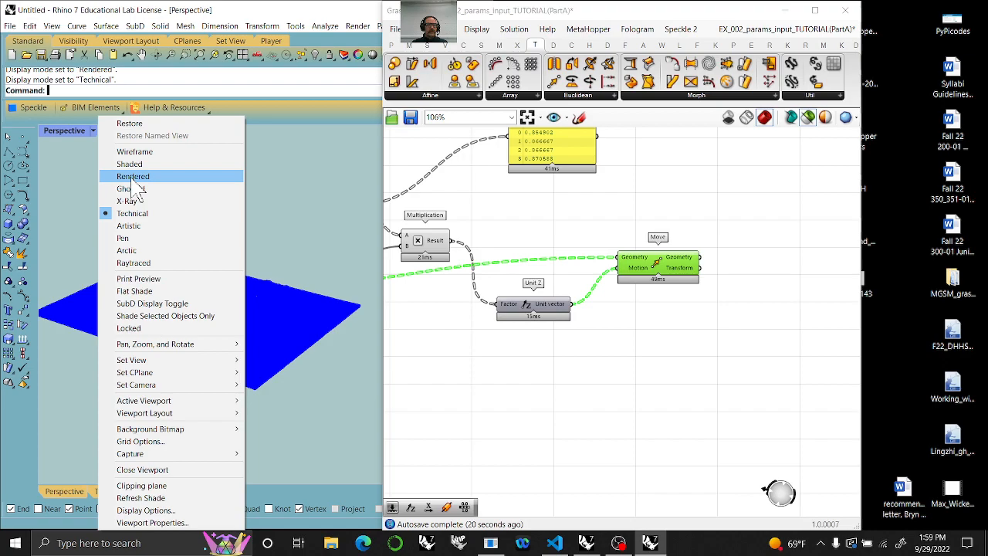
{"action": "left_click", "coordinate": [129, 163]}
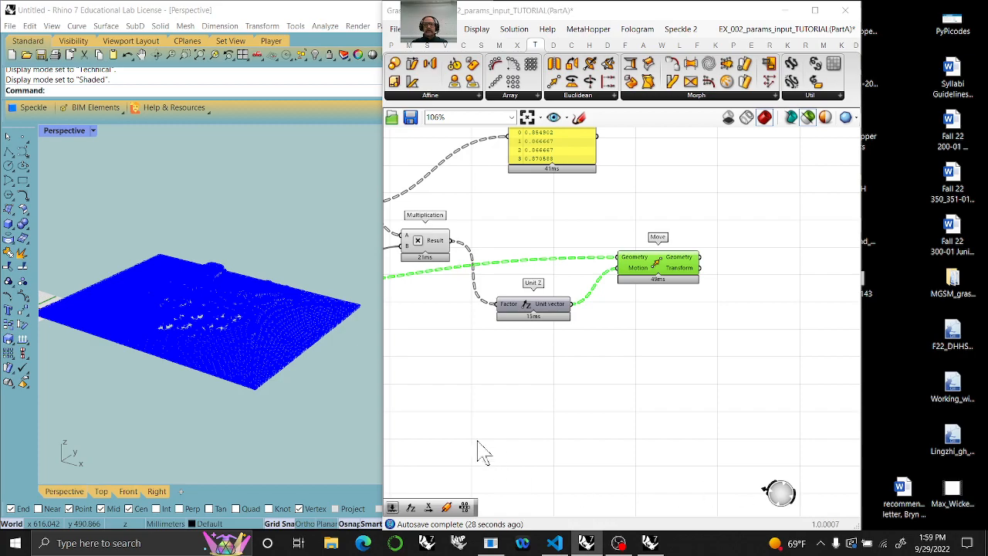
Place a Surface From Points component beside the Move component
{"action": "right_click_drag", "start_coordinate": [786, 277], "coordinate": [653, 291]}
{"action": "left_click", "coordinate": [482, 46]}
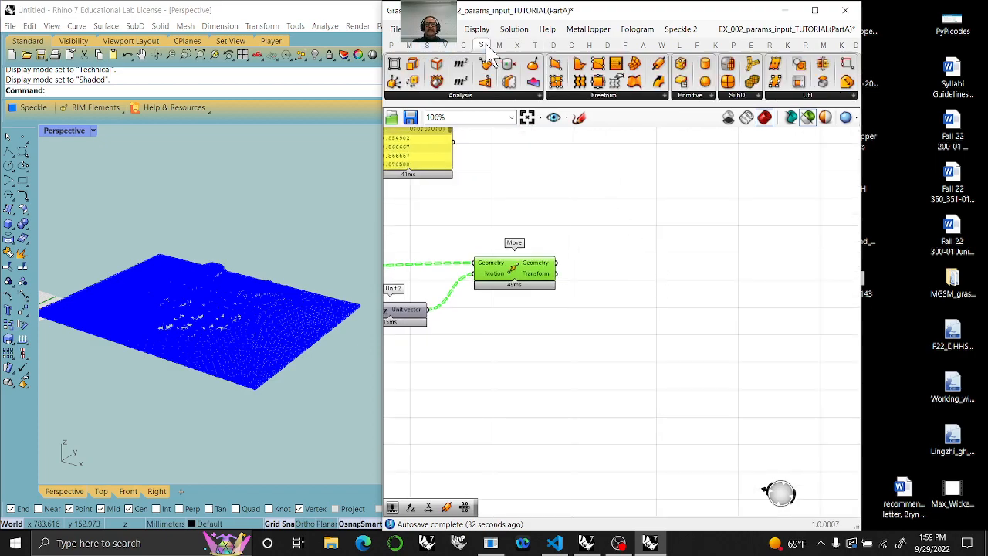
{"action": "double_click", "coordinate": [658, 245]}
{"action": "type", "text": "surfac"}
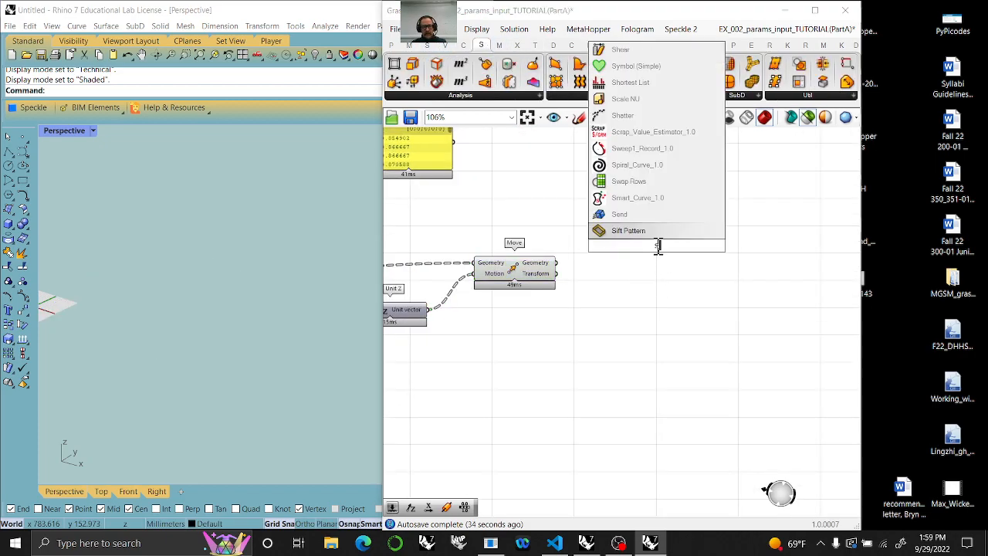
{"action": "type", "text": "e fr"}
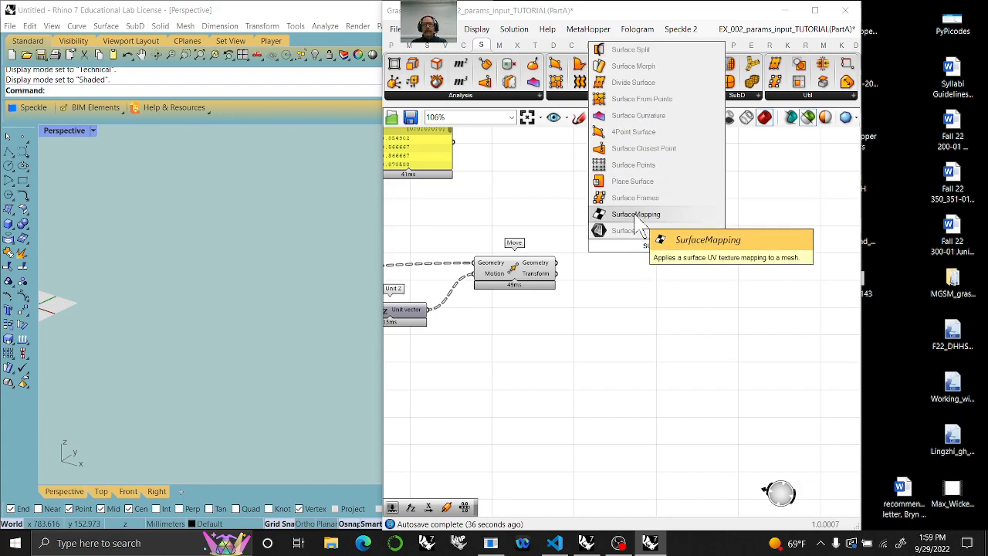
{"action": "type", "text": "om"}
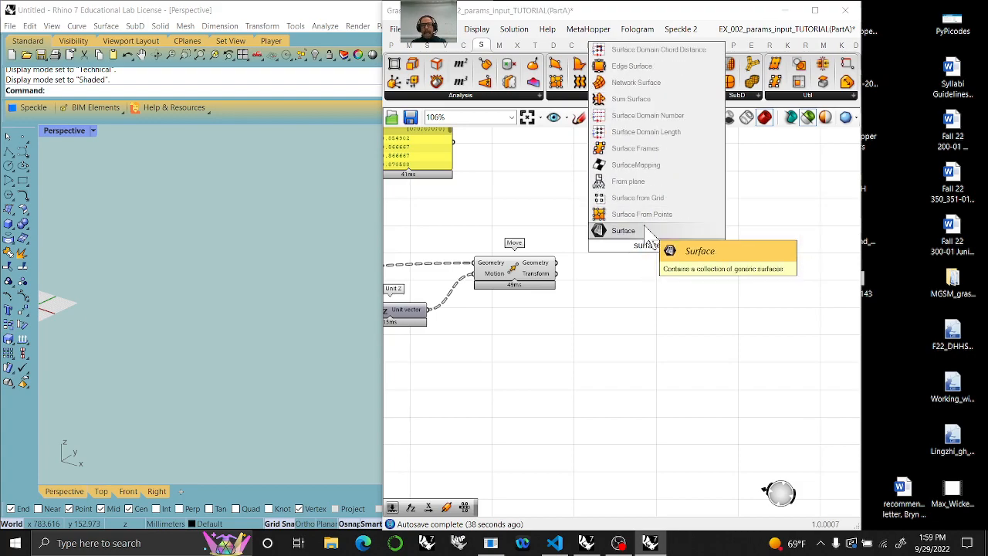
{"action": "left_click", "coordinate": [626, 218]}
Wire the Move component's Geometry output into Surface From Points' Points input and flatten that input
{"action": "left_click_drag", "start_coordinate": [557, 262], "coordinate": [617, 235]}
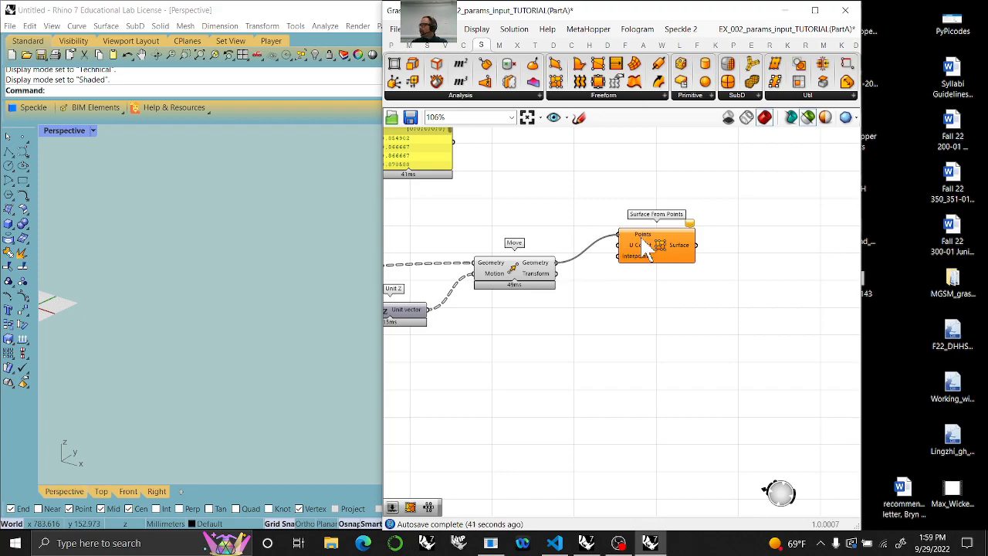
{"action": "right_click", "coordinate": [641, 237]}
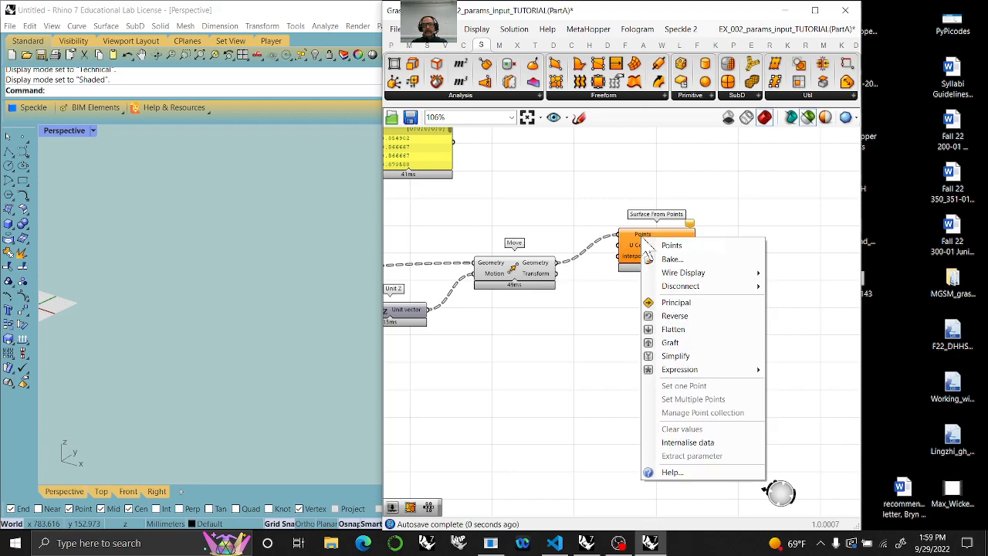
{"action": "left_click", "coordinate": [677, 331]}
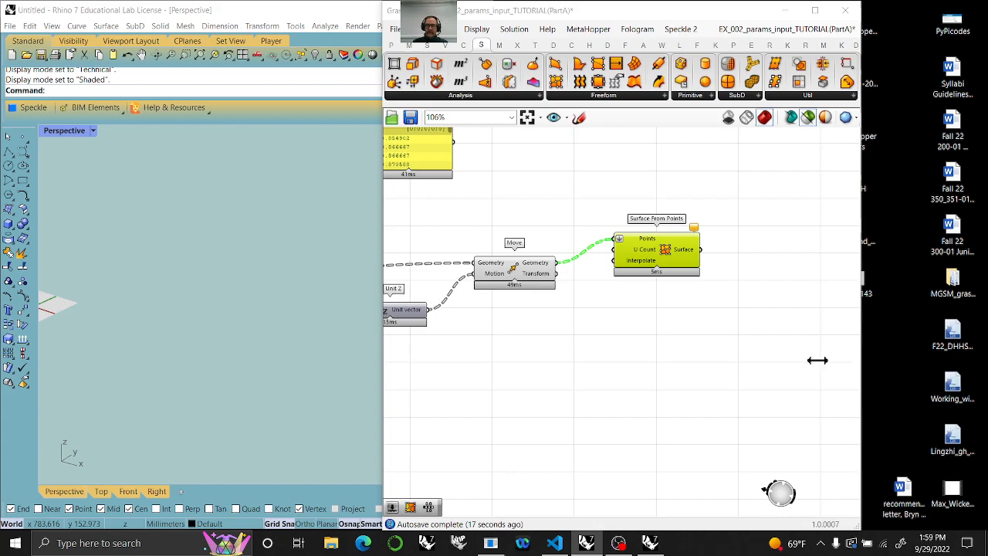
Set the expression x+1 on the U Count input of Surface From Points
{"action": "right_click", "coordinate": [644, 259]}
{"action": "mouse_move", "coordinate": [753, 385]}
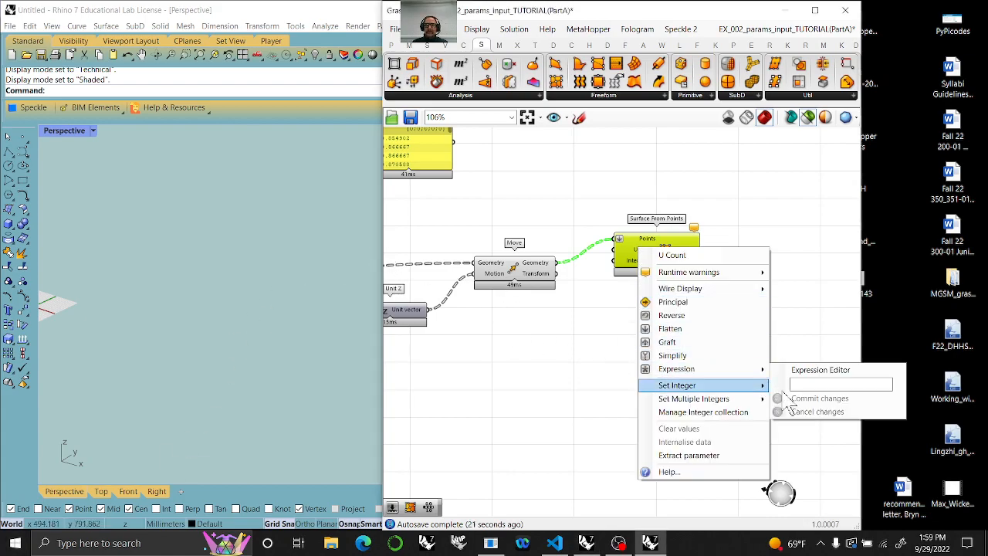
{"action": "left_click", "coordinate": [795, 384]}
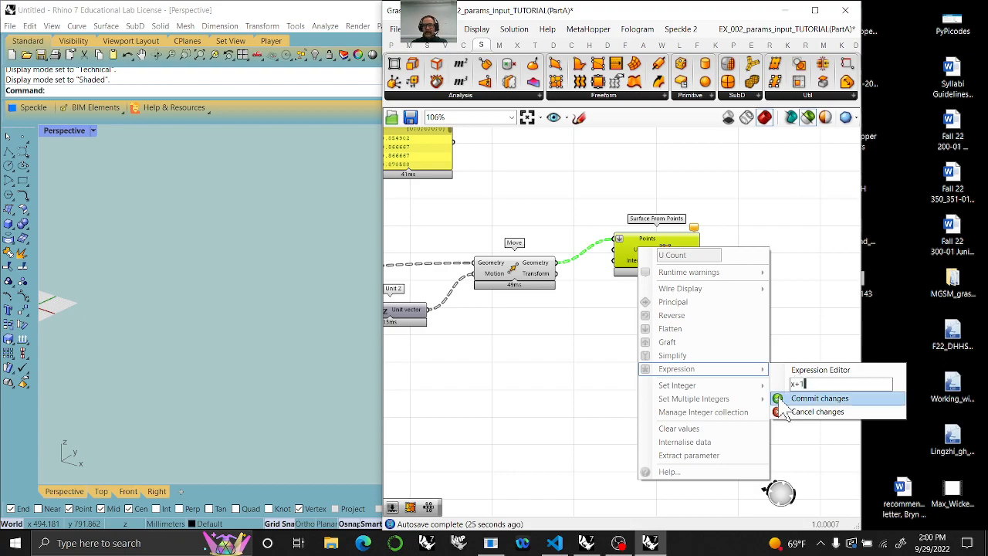
{"action": "left_click", "coordinate": [784, 402]}
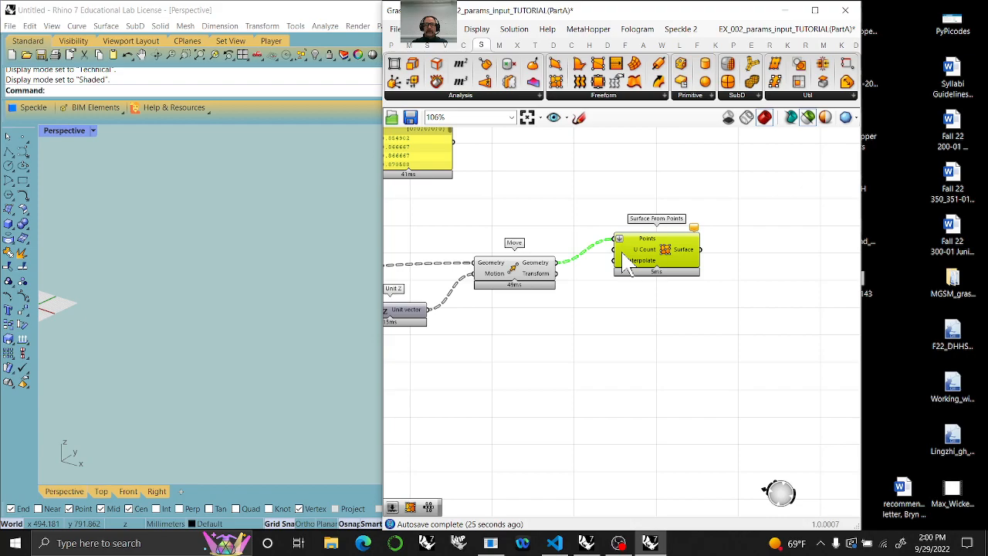
{"action": "right_click", "coordinate": [624, 261]}
{"action": "left_click", "coordinate": [528, 233]}
Wire the Integer that drives the grids' Extent X into the U Count input of Surface From Points
{"action": "right_click_drag", "start_coordinate": [519, 210], "coordinate": [710, 270]}
{"action": "scroll", "coordinate": [628, 400], "scroll_direction": "down", "scroll_amount": 3}
{"action": "right_click_drag", "start_coordinate": [447, 294], "coordinate": [634, 349]}
{"action": "scroll", "coordinate": [530, 348], "scroll_direction": "up", "scroll_amount": 3}
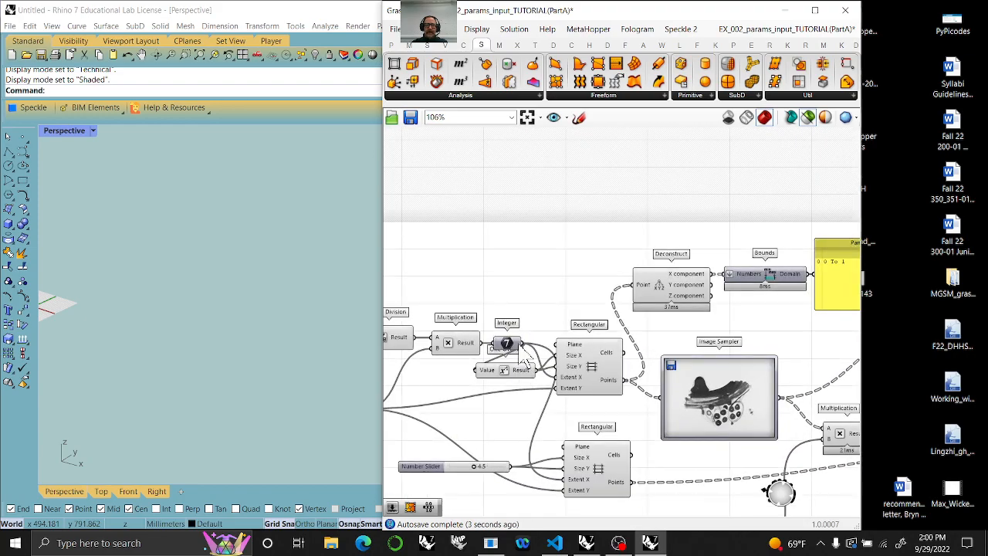
{"action": "left_click_drag", "start_coordinate": [522, 345], "coordinate": [754, 435]}
Test the displacement slider feeding the Multiplication's B input against the relief surface, leaving it at -20
{"action": "right_click_drag", "start_coordinate": [66, 272], "coordinate": [193, 312]}
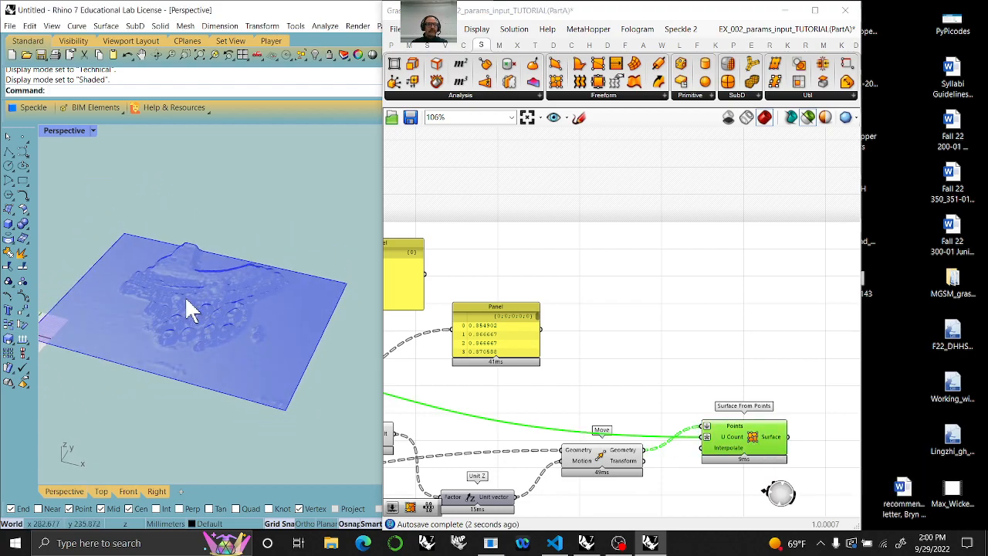
{"action": "scroll", "coordinate": [188, 302], "scroll_direction": "up", "scroll_amount": 5}
{"action": "right_click_drag", "start_coordinate": [579, 398], "coordinate": [703, 138]}
{"action": "right_click_drag", "start_coordinate": [596, 239], "coordinate": [657, 430]}
{"action": "right_click_drag", "start_coordinate": [517, 379], "coordinate": [681, 248]}
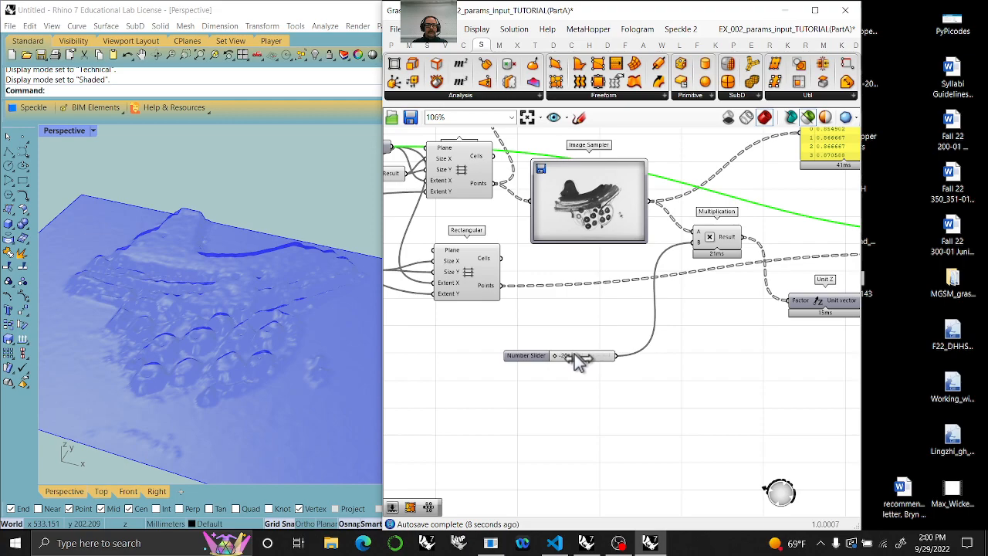
{"action": "left_click_drag", "start_coordinate": [569, 357], "coordinate": [548, 359]}
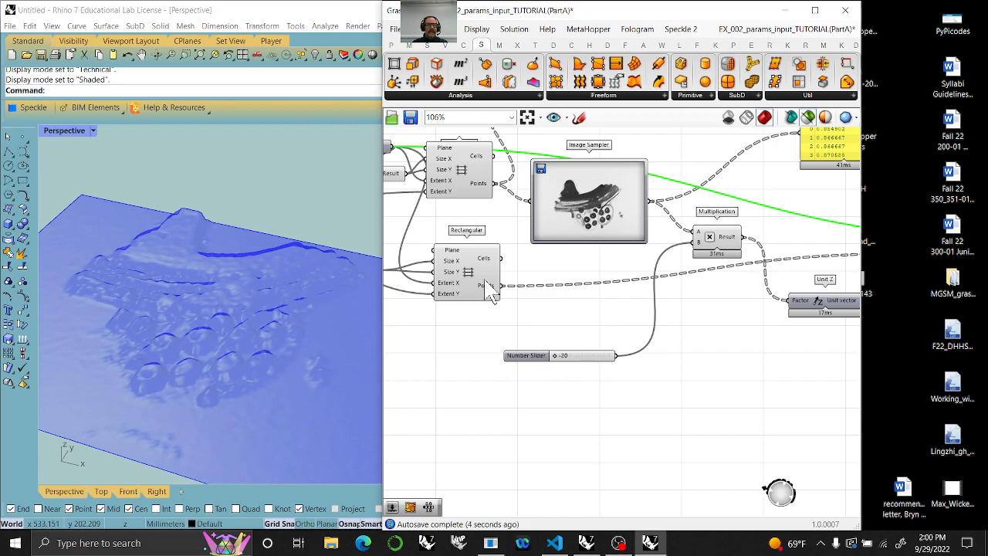
Test the grid extent slider that feeds the first Multiplication and both grids' Extent Y, leaving it at 100
{"action": "mouse_move", "coordinate": [247, 342]}
{"action": "right_mouse_down"}
{"action": "mouse_move", "coordinate": [232, 364]}
{"action": "mouse_move", "coordinate": [239, 413]}
{"action": "mouse_move", "coordinate": [242, 335]}
{"action": "mouse_move", "coordinate": [231, 353]}
{"action": "right_mouse_up"}
{"action": "right_click_drag", "start_coordinate": [466, 323], "coordinate": [679, 348]}
{"action": "scroll", "coordinate": [568, 308], "scroll_direction": "down", "scroll_amount": 2}
{"action": "right_click_drag", "start_coordinate": [568, 307], "coordinate": [634, 390]}
{"action": "scroll", "coordinate": [588, 329], "scroll_direction": "up", "scroll_amount": 3}
{"action": "right_click_drag", "start_coordinate": [636, 356], "coordinate": [516, 323]}
{"action": "right_click_drag", "start_coordinate": [440, 333], "coordinate": [587, 311]}
{"action": "scroll", "coordinate": [557, 301], "scroll_direction": "up", "scroll_amount": 3}
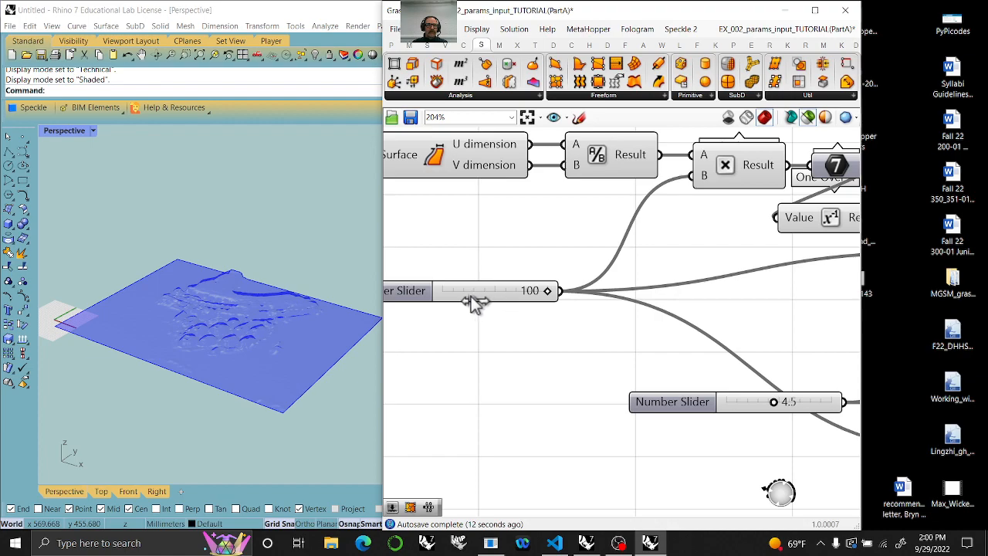
{"action": "left_click_drag", "start_coordinate": [474, 303], "coordinate": [603, 311]}
Place a Mesh FromPoints component below Surface From Points
{"action": "scroll", "coordinate": [767, 294], "scroll_direction": "down", "scroll_amount": 5}
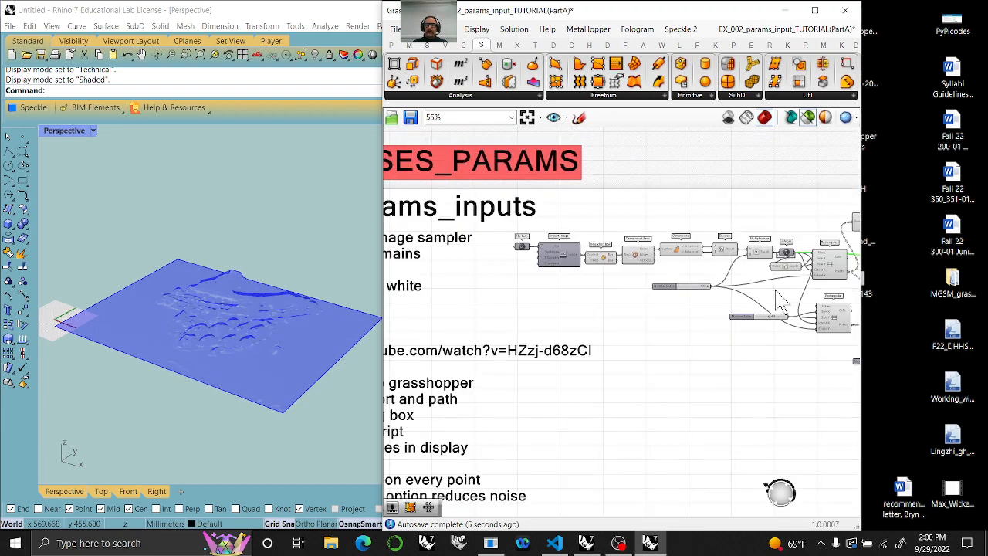
{"action": "right_click_drag", "start_coordinate": [794, 397], "coordinate": [433, 364]}
{"action": "right_click_drag", "start_coordinate": [709, 313], "coordinate": [540, 363]}
{"action": "scroll", "coordinate": [641, 337], "scroll_direction": "up", "scroll_amount": 4}
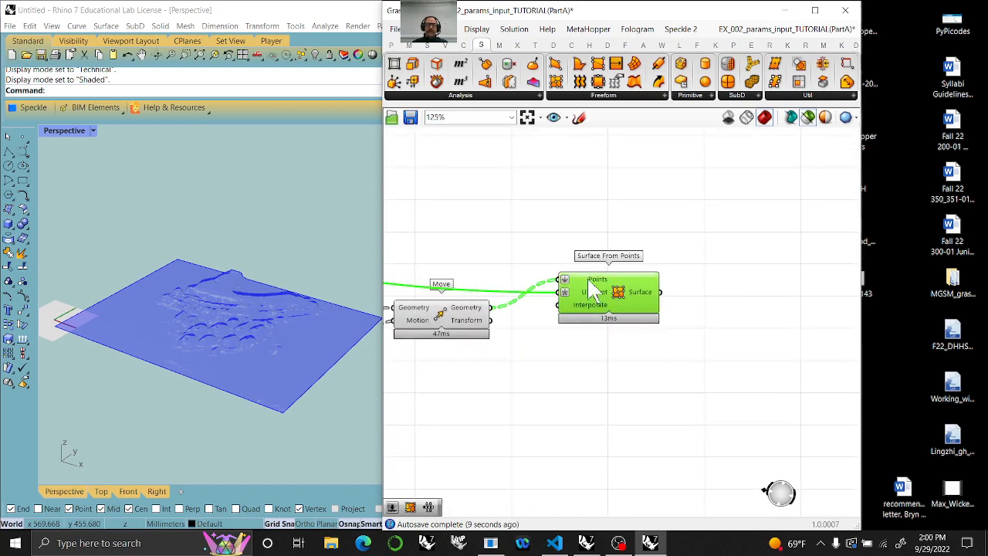
{"action": "right_click_drag", "start_coordinate": [605, 401], "coordinate": [679, 325]}
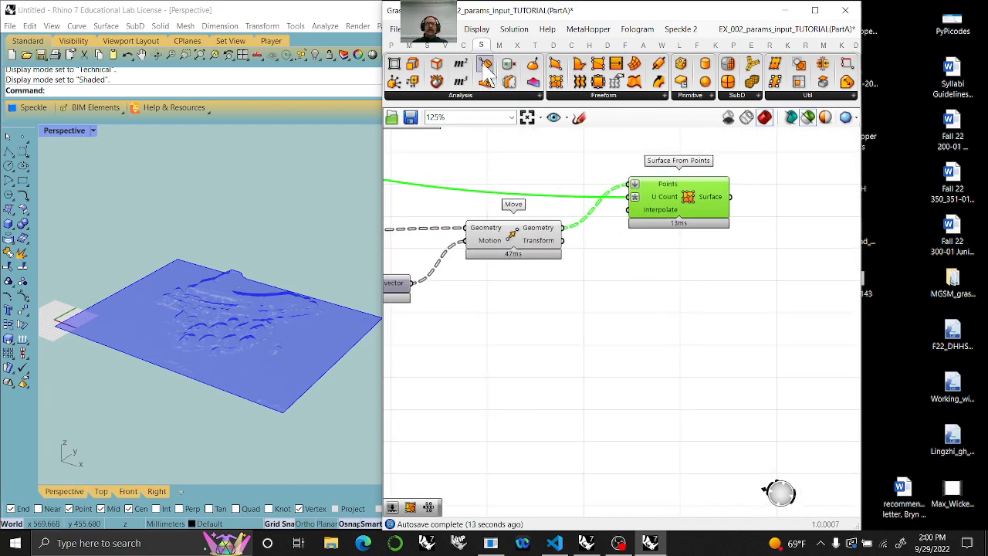
{"action": "left_click", "coordinate": [499, 44]}
{"action": "left_click", "coordinate": [802, 99]}
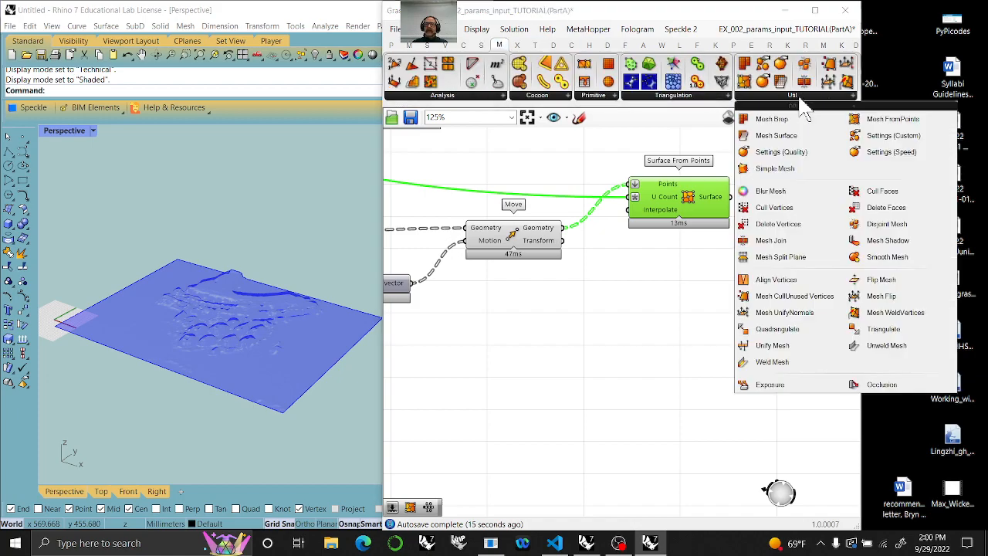
{"action": "left_click_drag", "start_coordinate": [884, 118], "coordinate": [657, 292]}
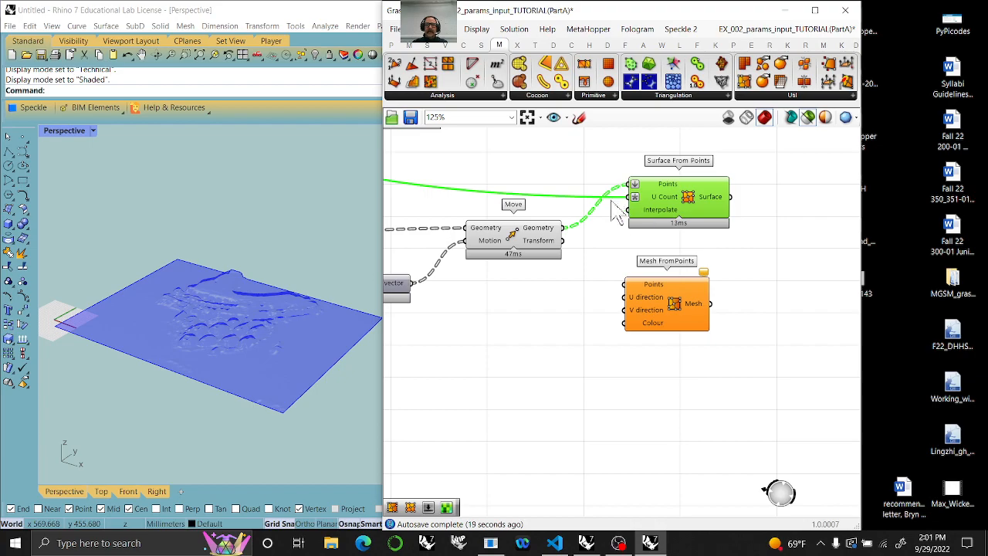
Insert a relay on the wire into U Count and connect it to Mesh FromPoints' U direction input
{"action": "double_click", "coordinate": [570, 197]}
{"action": "left_click_drag", "start_coordinate": [585, 215], "coordinate": [629, 307]}
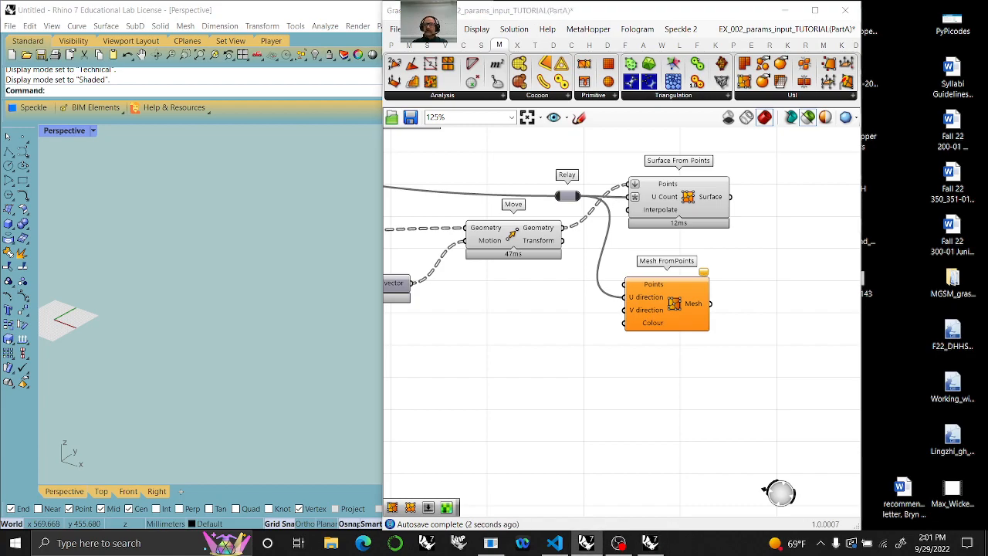
Connect the grid extent slider that feeds both grids' Extent Y to Mesh FromPoints' V direction input
{"action": "scroll", "coordinate": [723, 353], "scroll_direction": "down", "scroll_amount": 4}
{"action": "right_click_drag", "start_coordinate": [663, 418], "coordinate": [652, 421]}
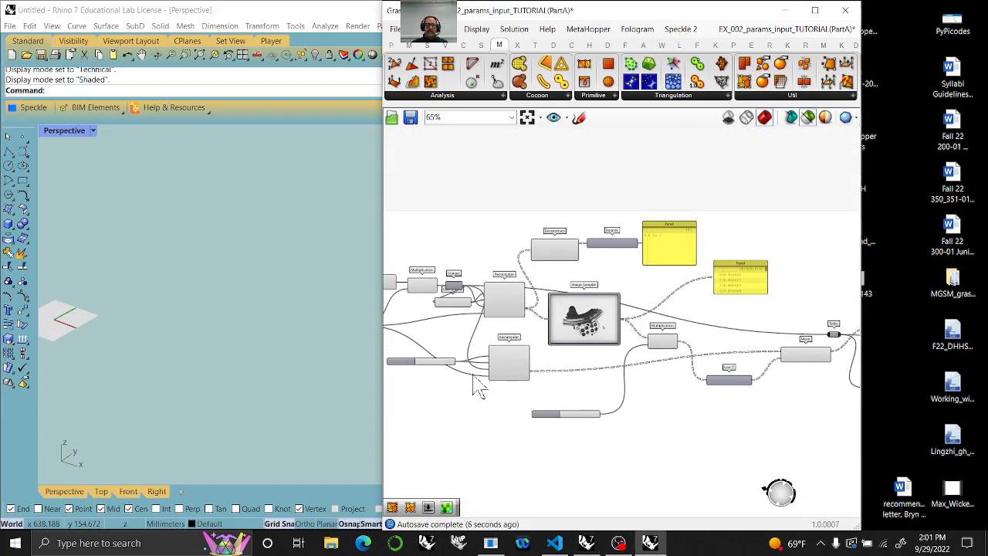
{"action": "scroll", "coordinate": [477, 387], "scroll_direction": "up", "scroll_amount": 3}
{"action": "left_click_drag", "start_coordinate": [491, 343], "coordinate": [861, 147]}
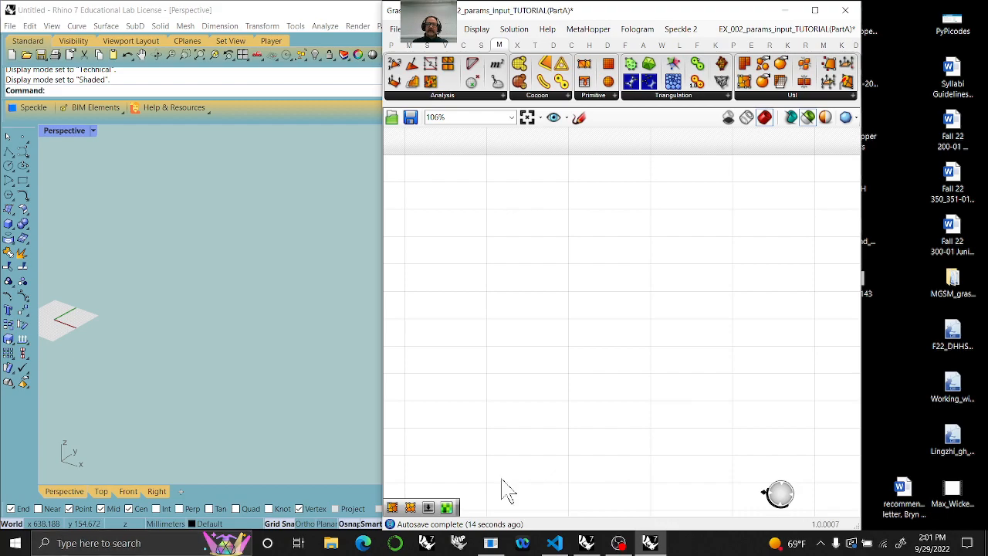
{"action": "left_click", "coordinate": [527, 117]}
{"action": "right_click_drag", "start_coordinate": [547, 456], "coordinate": [768, 479]}
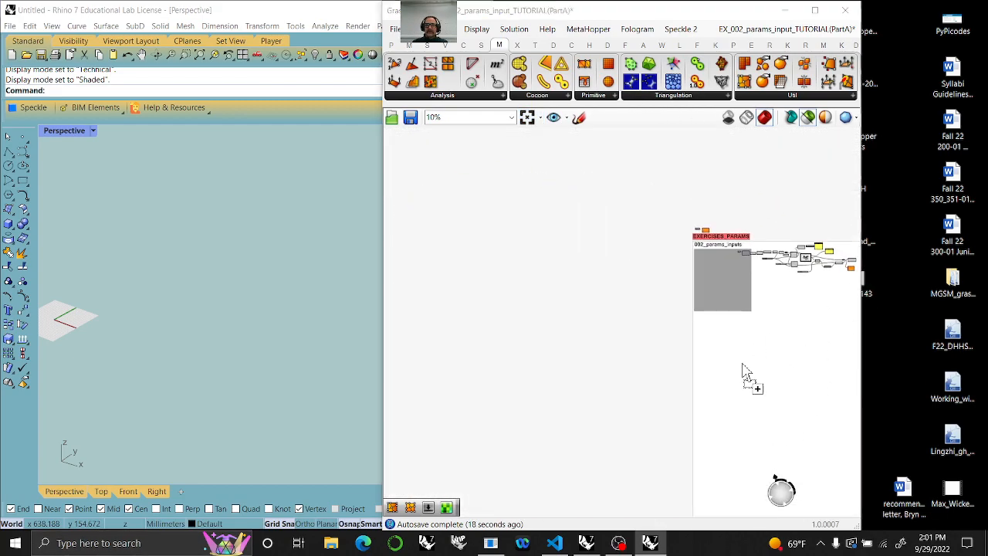
{"action": "right_click_drag", "start_coordinate": [849, 243], "coordinate": [636, 363]}
{"action": "scroll", "coordinate": [530, 503], "scroll_direction": "up", "scroll_amount": 5}
{"action": "left_click", "coordinate": [488, 486]}
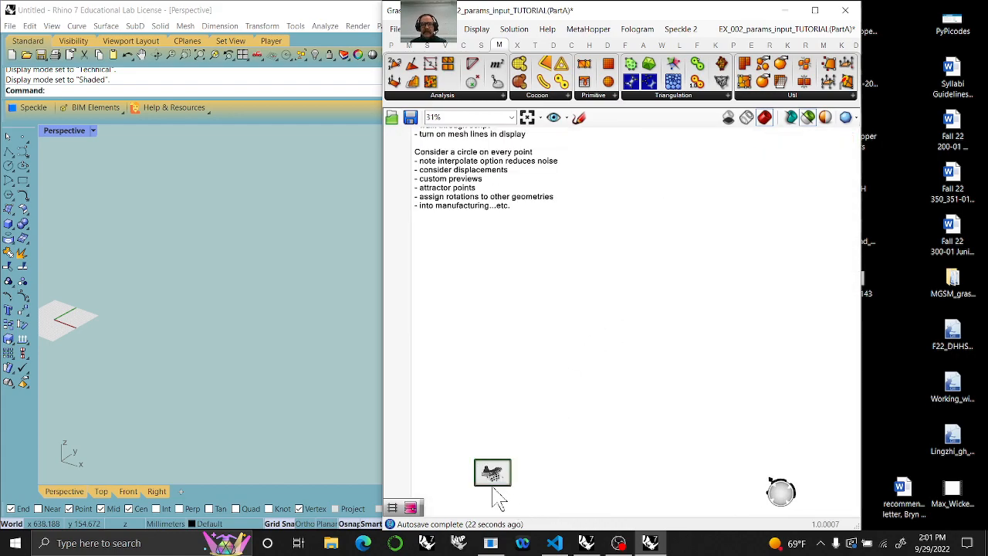
{"action": "scroll", "coordinate": [504, 491], "scroll_direction": "down", "scroll_amount": 3}
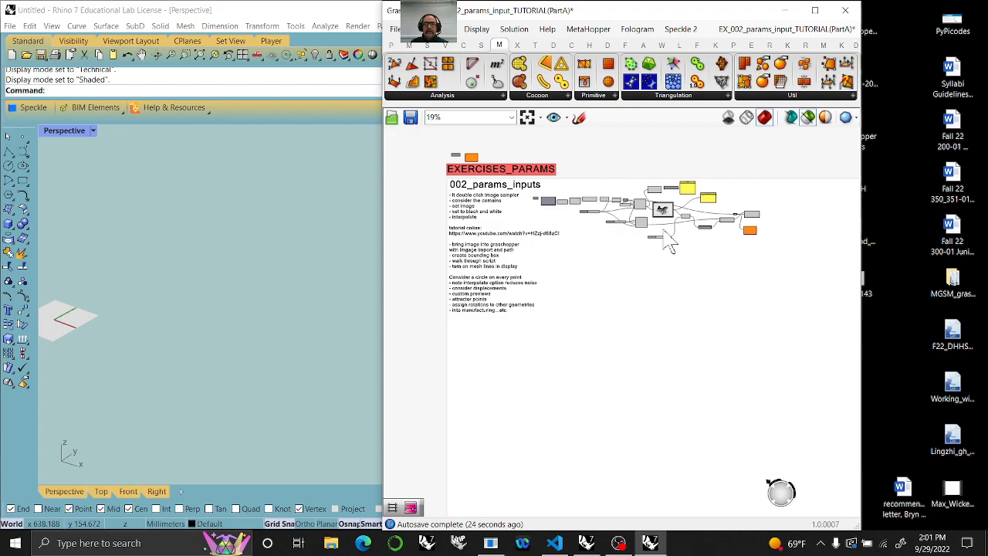
{"action": "scroll", "coordinate": [656, 243], "scroll_direction": "up", "scroll_amount": 6}
{"action": "right_click_drag", "start_coordinate": [637, 234], "coordinate": [701, 403]}
{"action": "scroll", "coordinate": [541, 375], "scroll_direction": "up", "scroll_amount": 3}
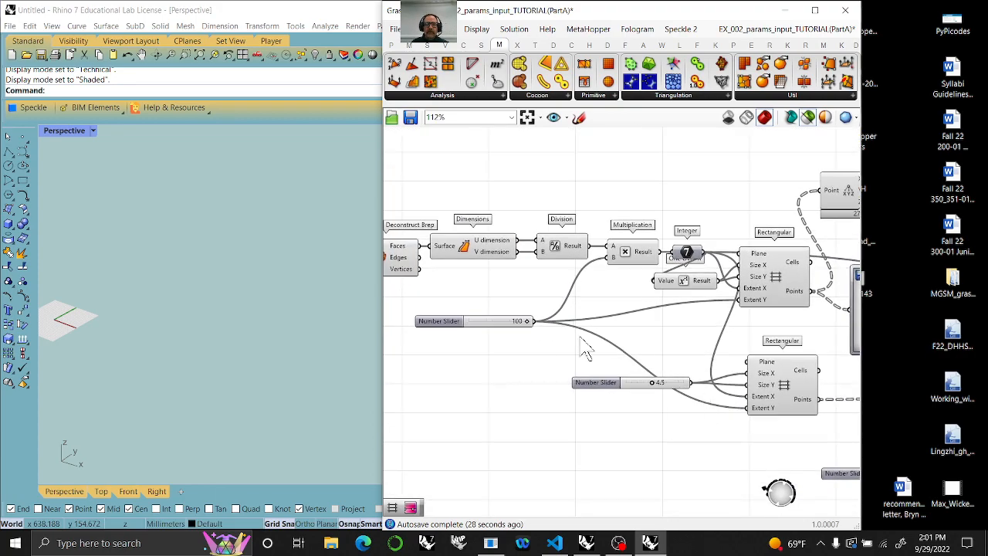
{"action": "left_click_drag", "start_coordinate": [537, 321], "coordinate": [790, 439]}
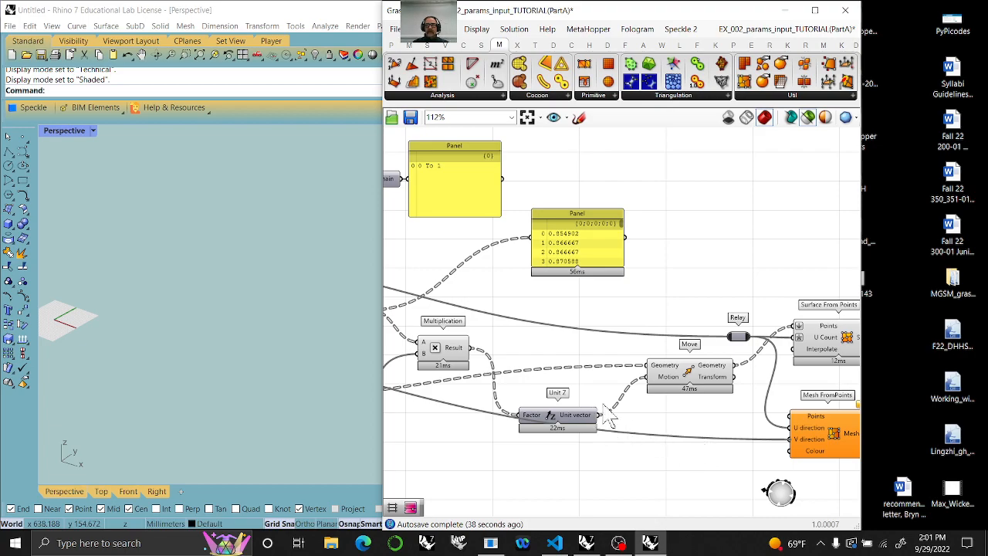
Connect Move's Geometry output to Mesh FromPoints' Points input and spread out the mesh component and the U Count relay
{"action": "scroll", "coordinate": [608, 417], "scroll_direction": "down", "scroll_amount": 3}
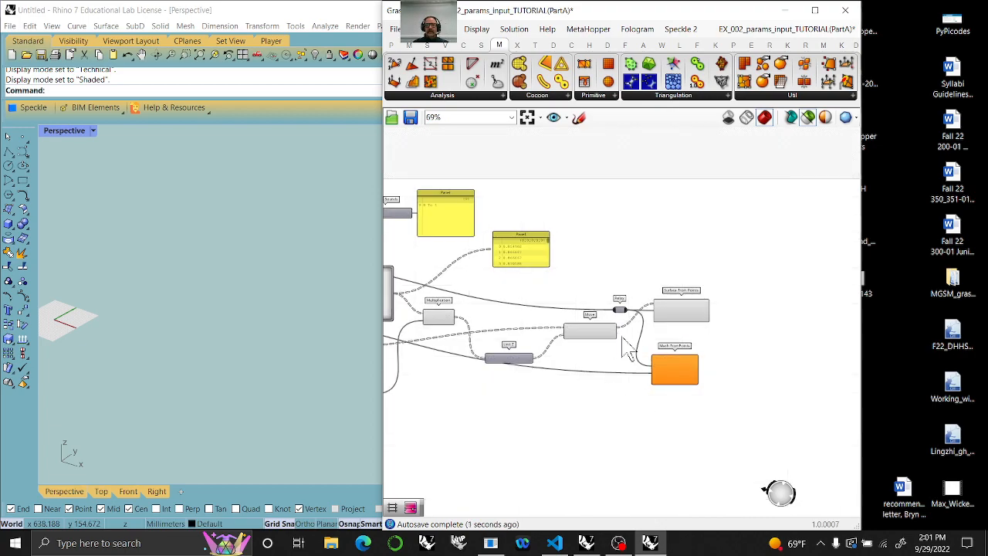
{"action": "scroll", "coordinate": [620, 342], "scroll_direction": "up", "scroll_amount": 3}
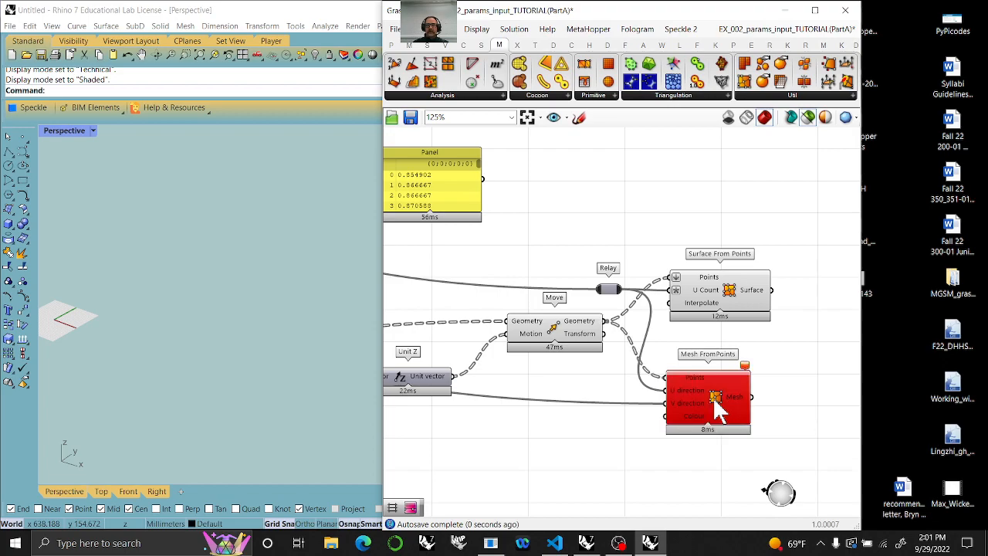
{"action": "left_click_drag", "start_coordinate": [716, 409], "coordinate": [733, 425]}
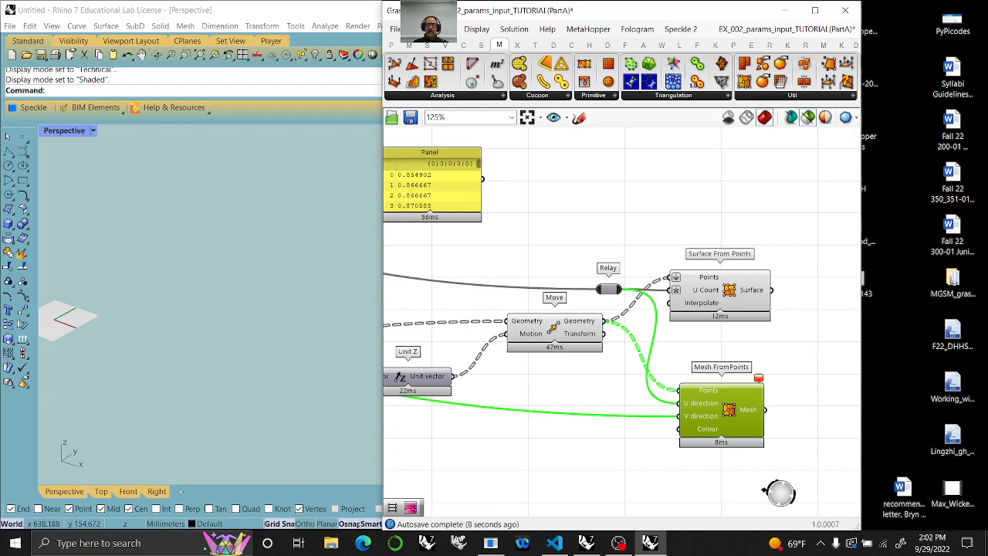
{"action": "right_click_drag", "start_coordinate": [578, 447], "coordinate": [583, 386]}
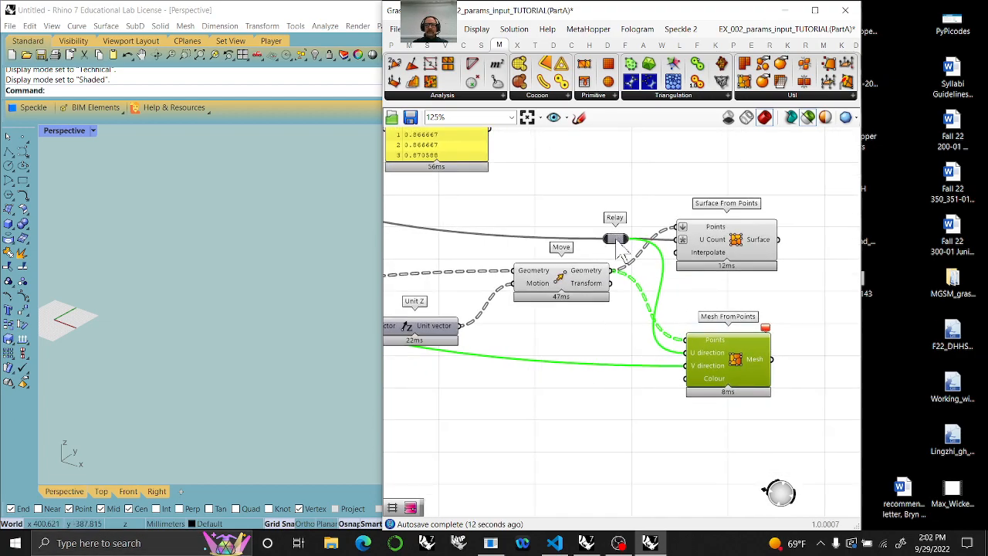
{"action": "left_click_drag", "start_coordinate": [620, 251], "coordinate": [553, 228]}
{"action": "mouse_move", "coordinate": [685, 240]}
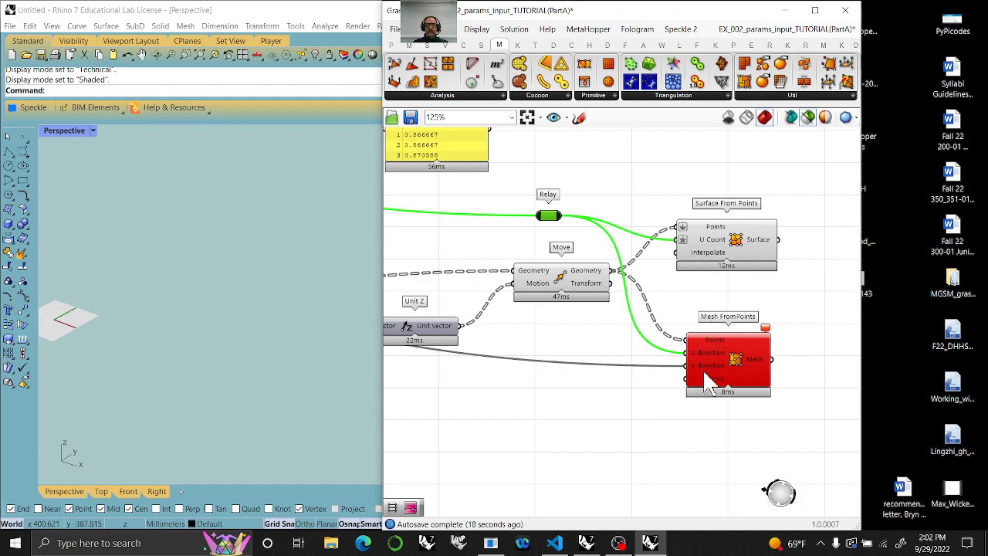
Place an Addition component, insert a relay on the V direction wire and connect it to the Addition's A input
{"action": "left_click", "coordinate": [410, 45]}
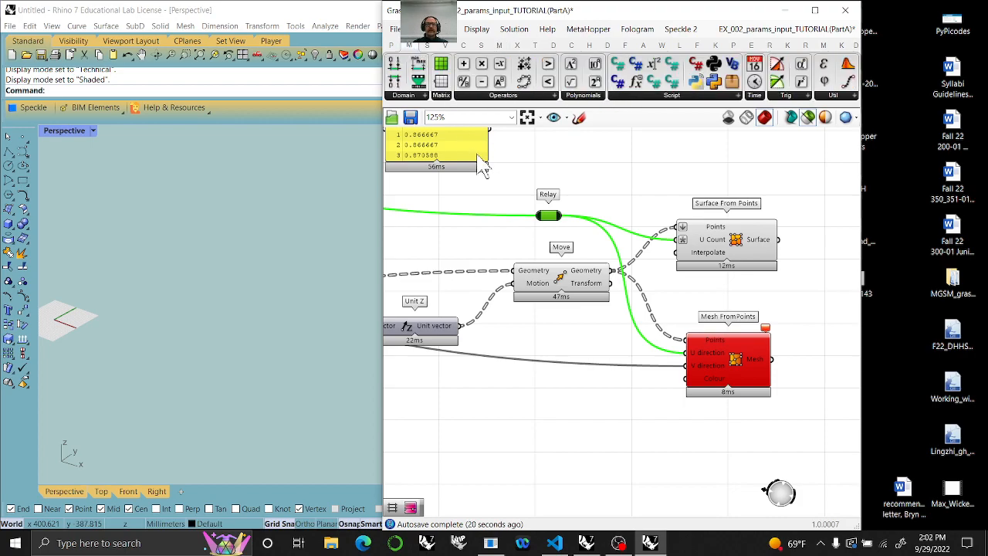
{"action": "left_click_drag", "start_coordinate": [464, 64], "coordinate": [609, 395]}
{"action": "double_click", "coordinate": [545, 361]}
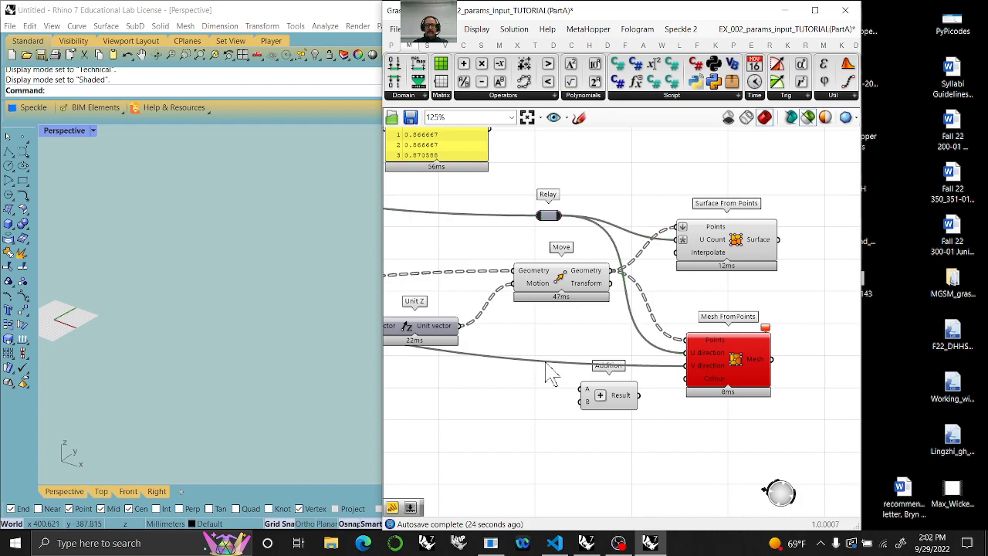
{"action": "left_click_drag", "start_coordinate": [557, 361], "coordinate": [585, 392]}
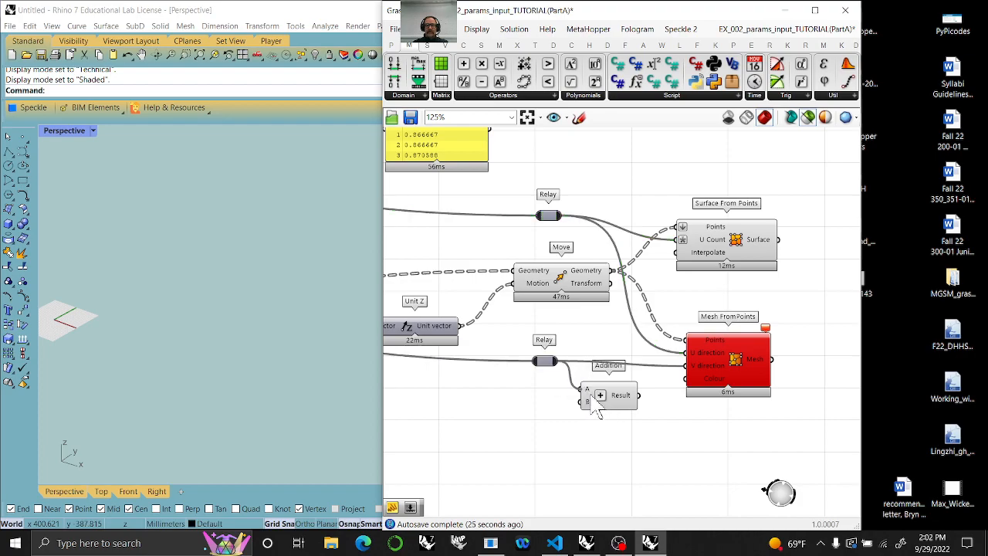
Add a panel containing 1, feed it into the Addition's B input and connect the Result to Mesh FromPoints' V direction
{"action": "double_click", "coordinate": [529, 423]}
{"action": "type", "text": "//1"}
{"action": "key", "text": "Return"}
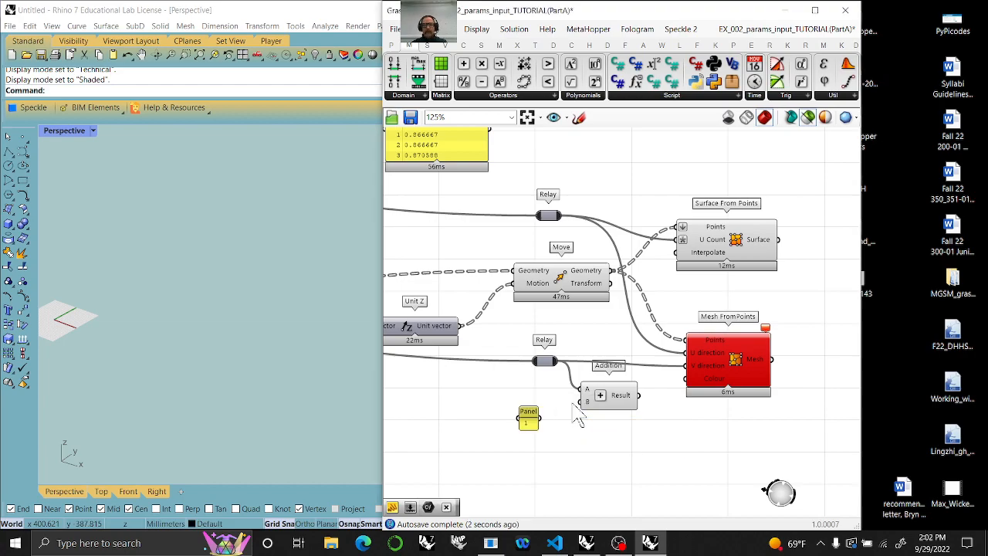
{"action": "left_click_drag", "start_coordinate": [557, 420], "coordinate": [685, 366]}
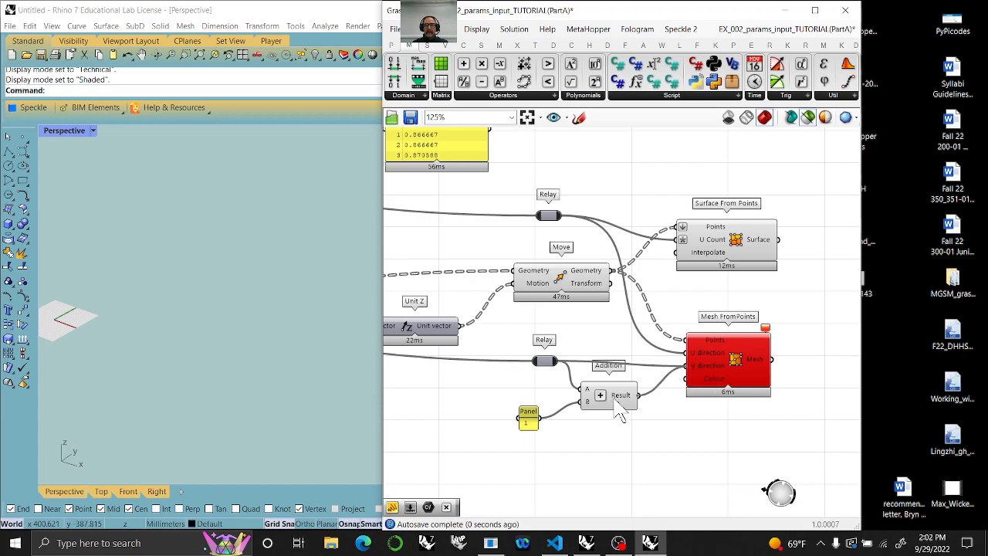
Duplicate the Addition component and route the U Count relay through the copy into Mesh FromPoints' U direction input
{"action": "left_click_drag", "start_coordinate": [616, 409], "coordinate": [618, 417]}
{"action": "left_click_drag", "start_coordinate": [545, 361], "coordinate": [531, 376]}
{"action": "left_click_drag", "start_coordinate": [617, 413], "coordinate": [622, 347], "text": "alt"}
{"action": "left_click_drag", "start_coordinate": [685, 353], "coordinate": [600, 347], "text": "ctrl+shift"}
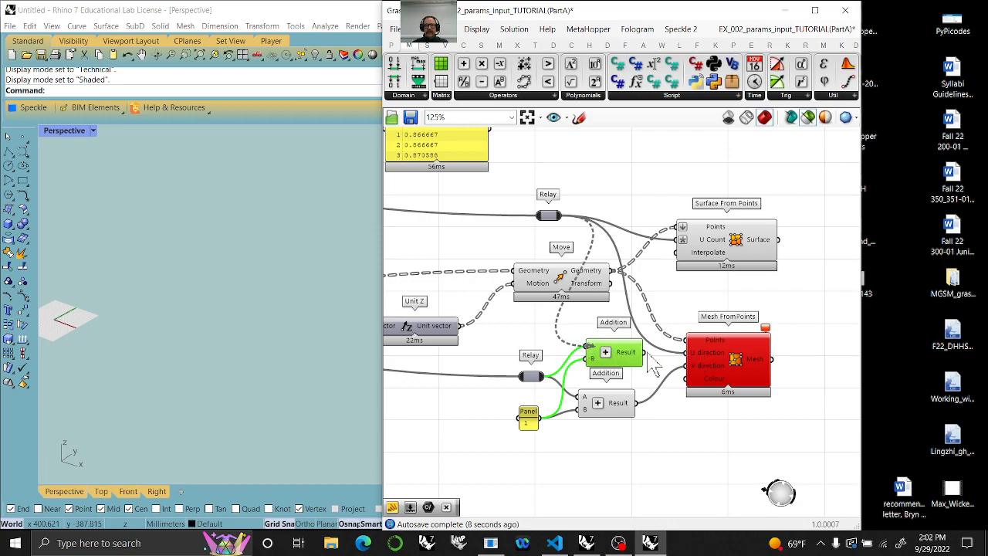
{"action": "left_click_drag", "start_coordinate": [644, 352], "coordinate": [684, 353]}
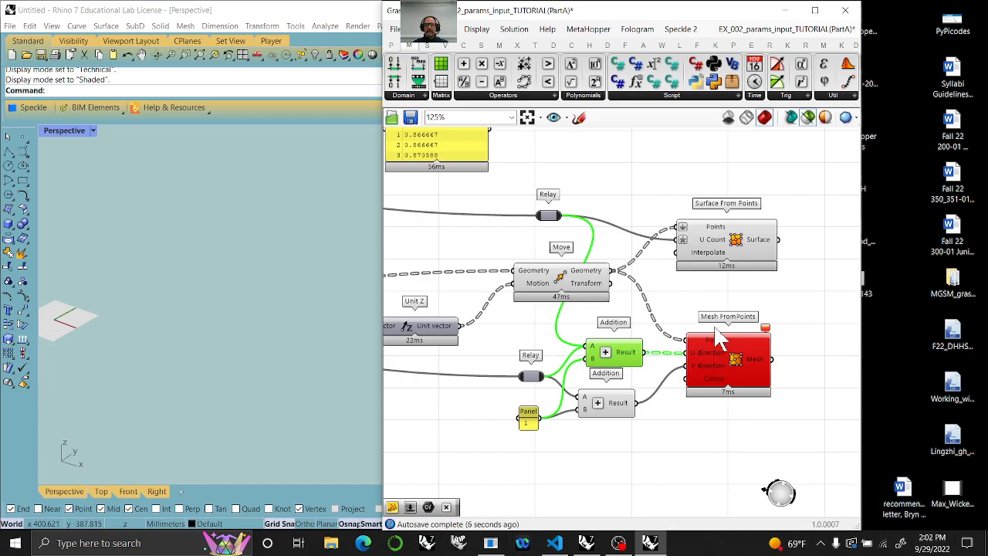
Flatten Mesh FromPoints' Points input and select the component to highlight its preview
{"action": "right_click", "coordinate": [699, 349]}
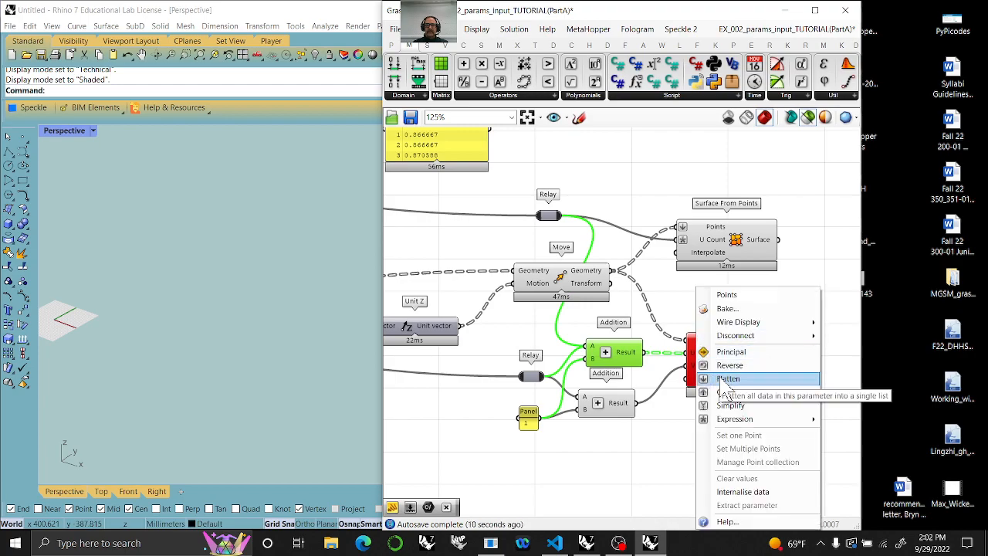
{"action": "left_click", "coordinate": [723, 380]}
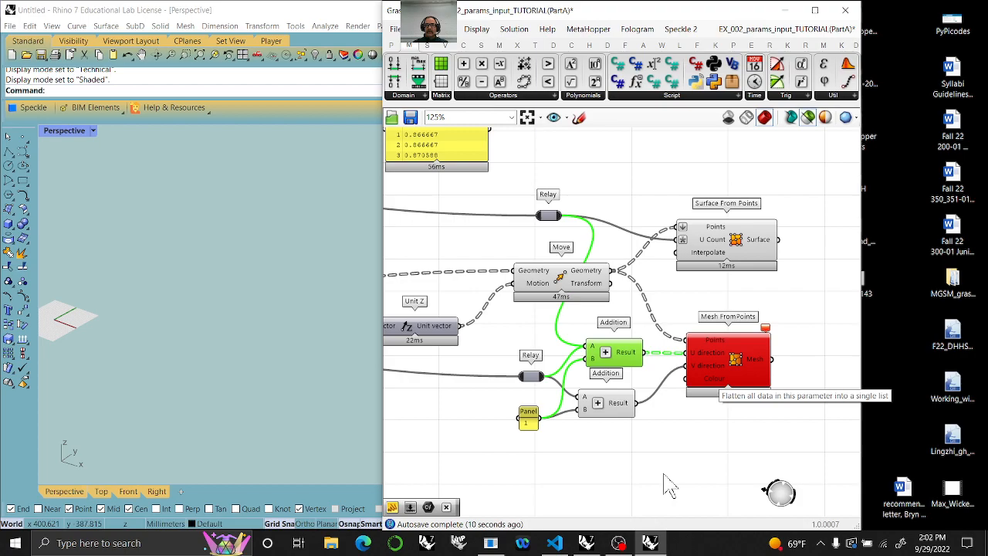
{"action": "left_click", "coordinate": [714, 375]}
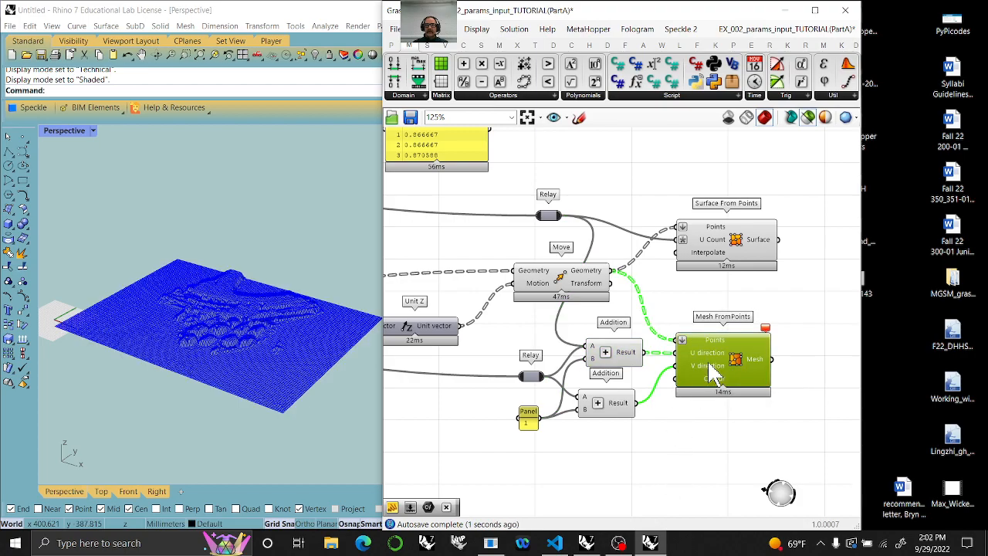
Examine the relief mesh in the Perspective viewport together with the inputs wired into Mesh FromPoints
{"action": "right_click_drag", "start_coordinate": [126, 315], "coordinate": [165, 343]}
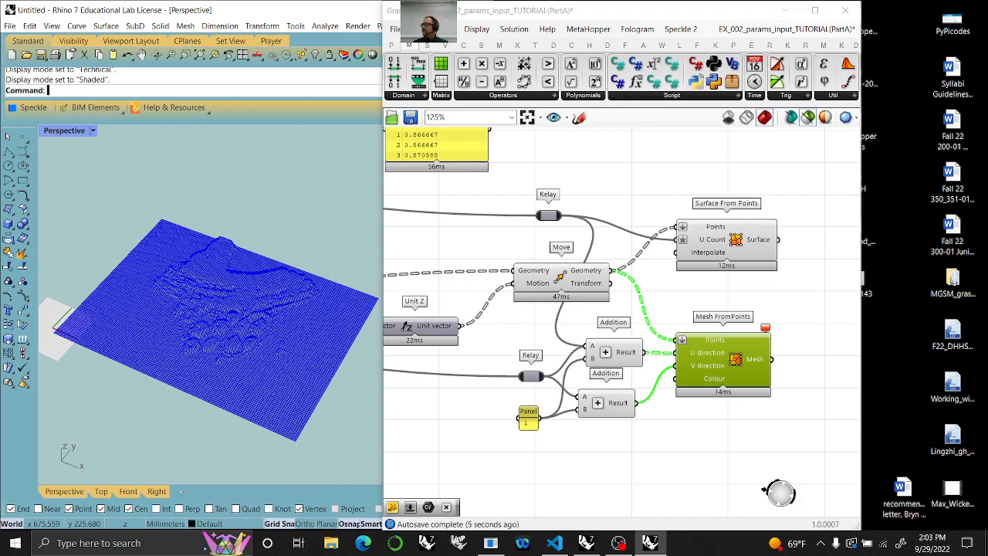
{"action": "scroll", "coordinate": [796, 342], "scroll_direction": "up", "scroll_amount": 3}
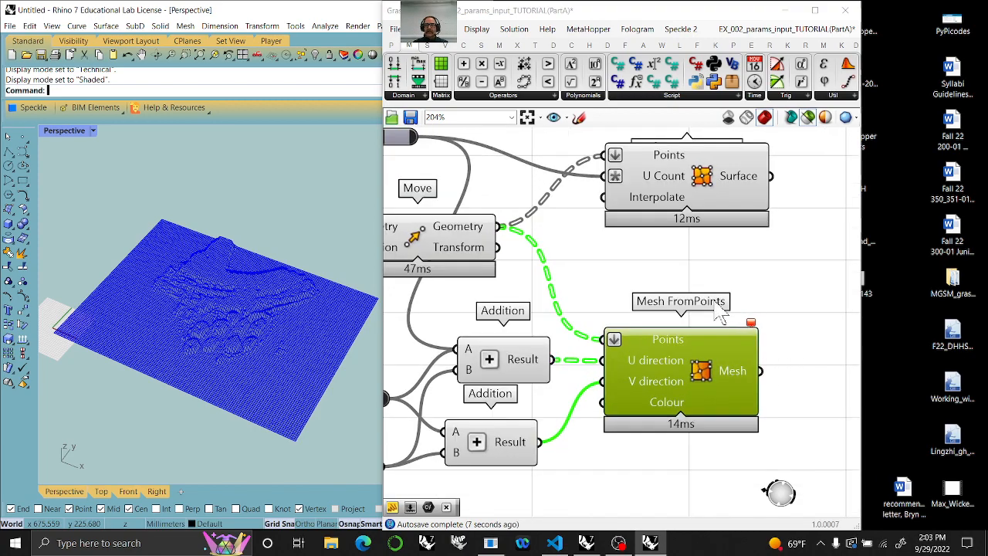
{"action": "mouse_move", "coordinate": [758, 335]}
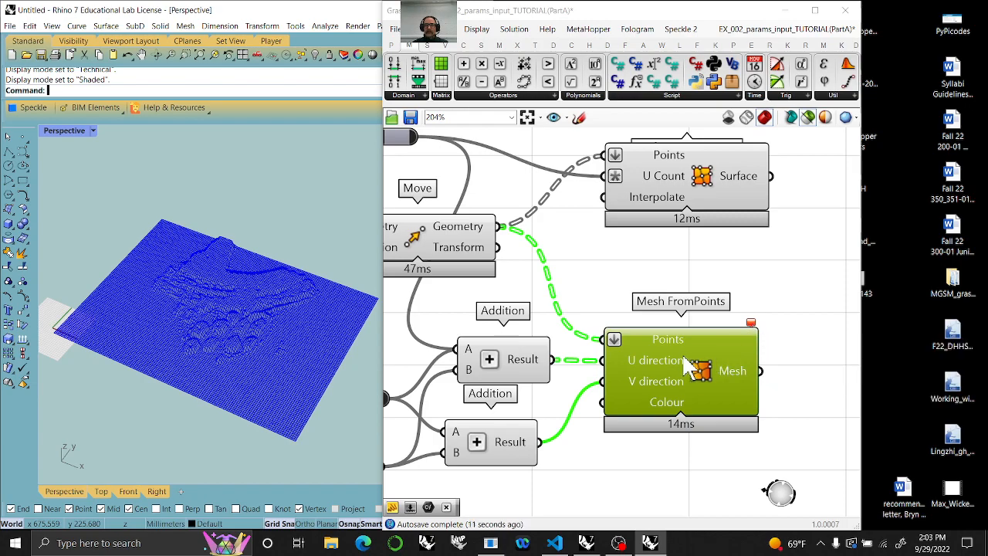
{"action": "left_click", "coordinate": [651, 501]}
{"action": "left_click", "coordinate": [739, 374]}
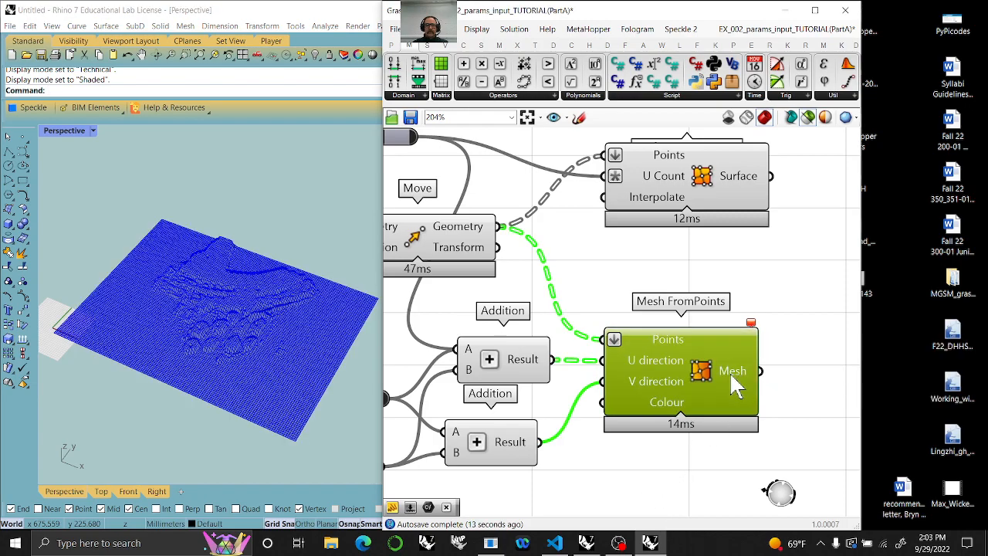
{"action": "left_click_drag", "start_coordinate": [731, 373], "coordinate": [760, 373]}
{"action": "right_click_drag", "start_coordinate": [111, 367], "coordinate": [218, 290]}
{"action": "scroll", "coordinate": [233, 350], "scroll_direction": "up", "scroll_amount": 12}
{"action": "scroll", "coordinate": [174, 307], "scroll_direction": "down", "scroll_amount": 12}
{"action": "scroll", "coordinate": [185, 299], "scroll_direction": "down", "scroll_amount": 1}
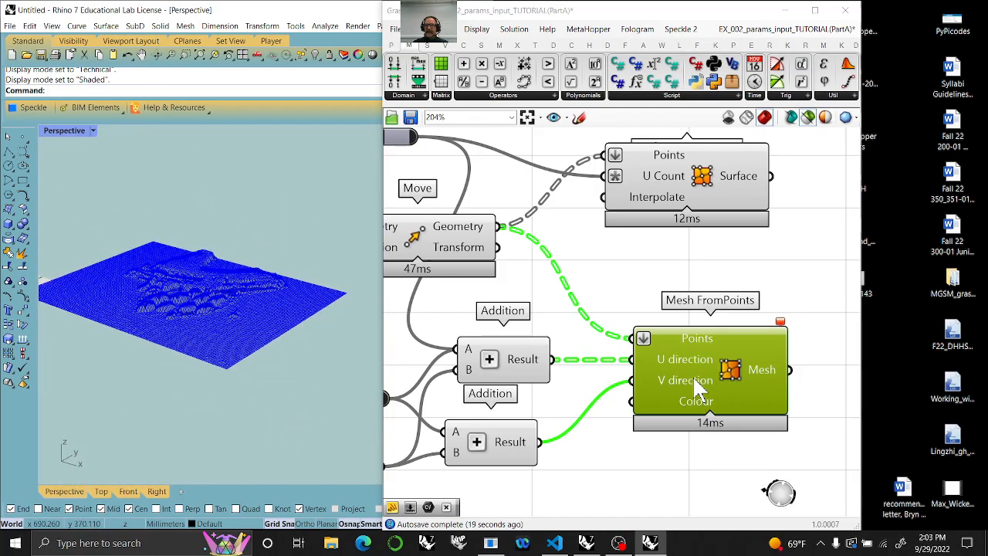
{"action": "right_click_drag", "start_coordinate": [615, 397], "coordinate": [715, 391]}
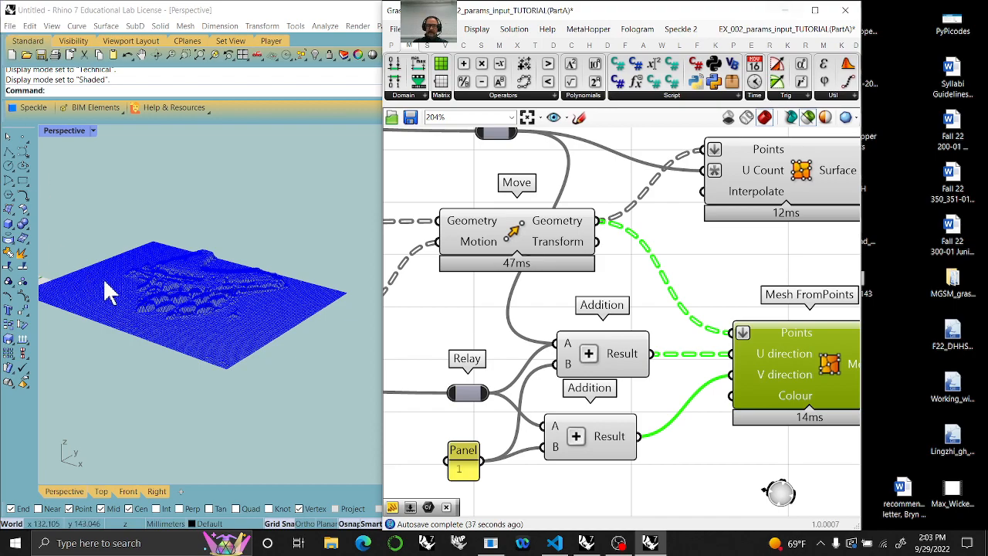
Nudge Surface From Points slightly aside and group the Mesh FromPoints component
{"action": "scroll", "coordinate": [730, 442], "scroll_direction": "down", "scroll_amount": 5}
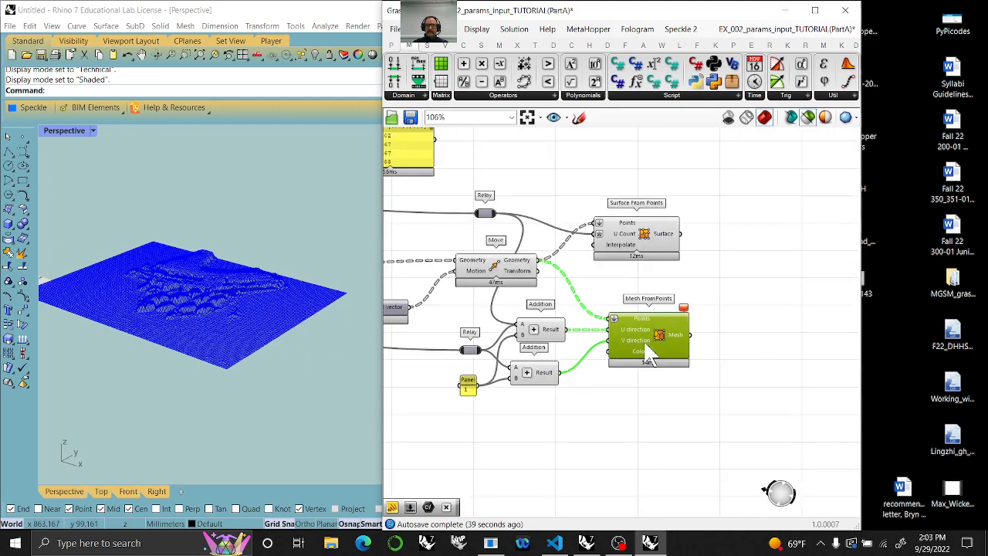
{"action": "left_click", "coordinate": [674, 234]}
{"action": "left_click_drag", "start_coordinate": [674, 234], "coordinate": [664, 234]}
{"action": "left_click_drag", "start_coordinate": [699, 402], "coordinate": [615, 285]}
{"action": "right_click", "coordinate": [613, 281]}
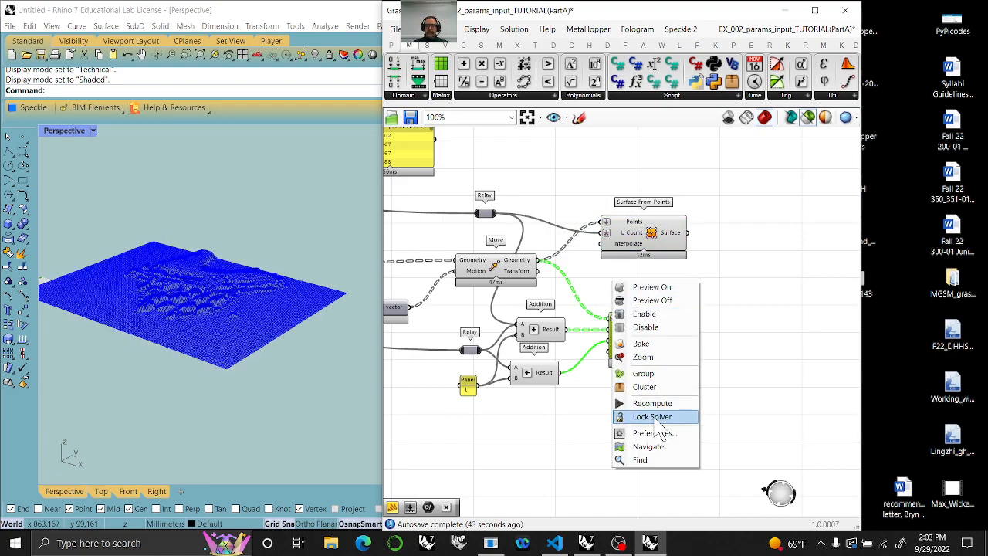
{"action": "left_click", "coordinate": [656, 374]}
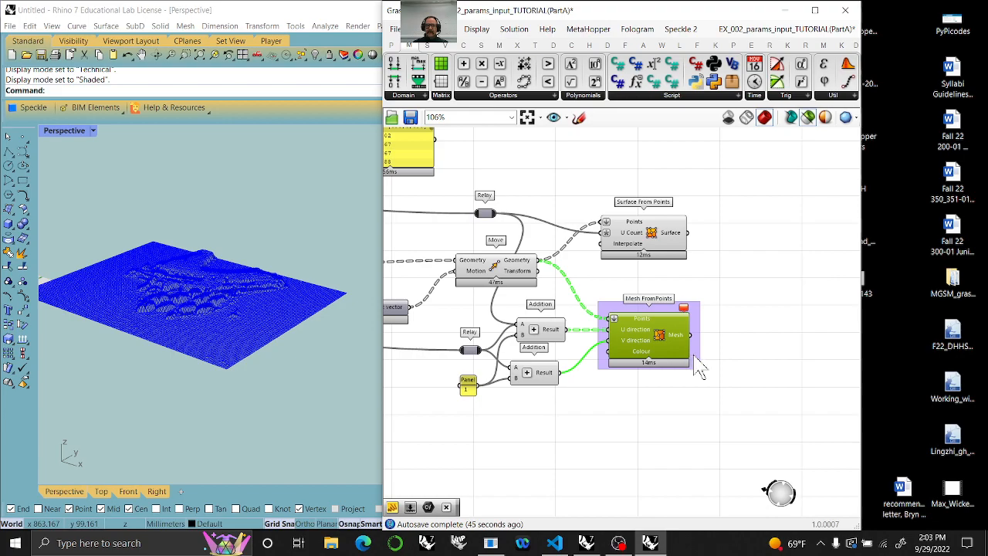
Set the Mesh FromPoints group colour to a transparent cyan with R 0, G 255, B 255 and A 81
{"action": "right_click", "coordinate": [694, 357]}
{"action": "mouse_move", "coordinate": [749, 483]}
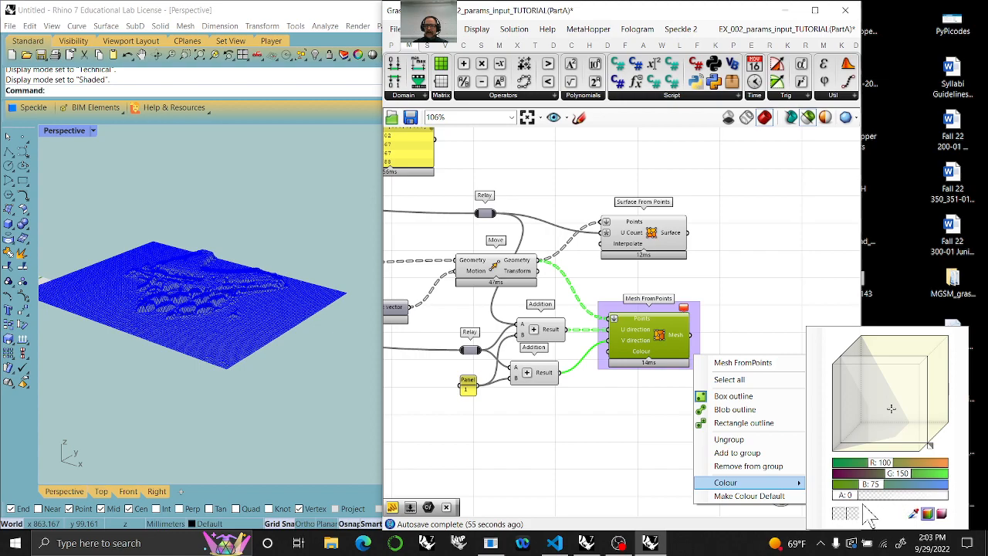
{"action": "mouse_move", "coordinate": [853, 495]}
{"action": "left_mouse_down"}
{"action": "mouse_move", "coordinate": [915, 495]}
{"action": "mouse_move", "coordinate": [869, 495]}
{"action": "left_mouse_up"}
{"action": "left_click_drag", "start_coordinate": [930, 446], "coordinate": [949, 425]}
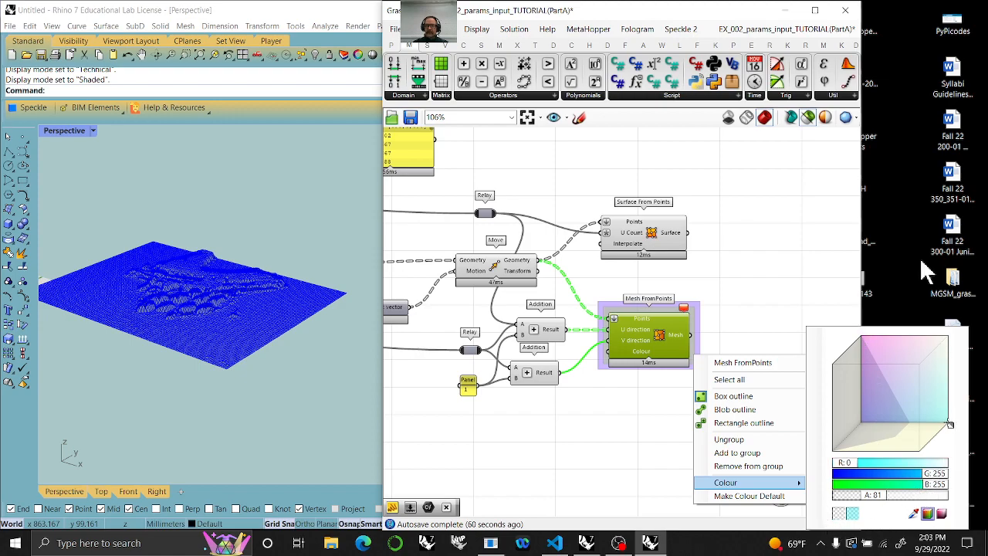
{"action": "left_click", "coordinate": [747, 288]}
Nudge Mesh FromPoints slightly with its group and keep it selected for the mesh preview
{"action": "scroll", "coordinate": [632, 355], "scroll_direction": "up", "scroll_amount": 3}
{"action": "right_click_drag", "start_coordinate": [656, 358], "coordinate": [717, 374]}
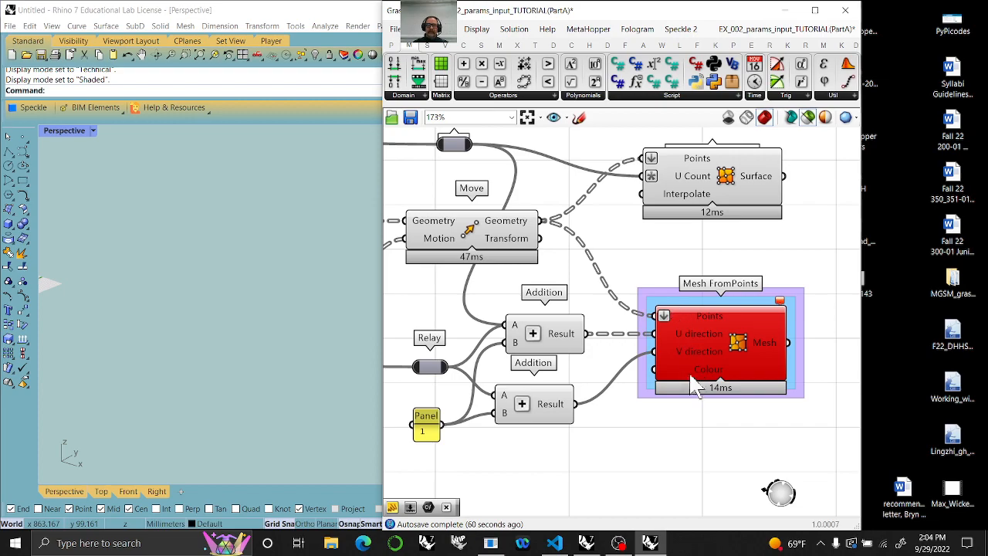
{"action": "mouse_move", "coordinate": [718, 341]}
{"action": "left_mouse_down"}
{"action": "mouse_move", "coordinate": [747, 340]}
{"action": "mouse_move", "coordinate": [722, 345]}
{"action": "left_mouse_up"}
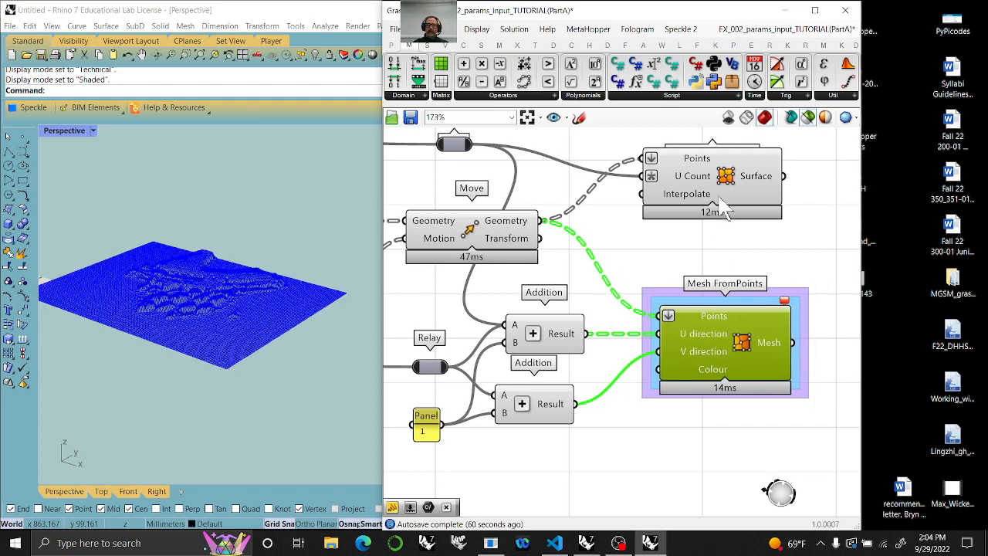
Nudge Surface From Points clear of the wires and read the error note on the Mesh FromPoints component
{"action": "left_click_drag", "start_coordinate": [723, 206], "coordinate": [737, 205]}
{"action": "left_click", "coordinate": [693, 448]}
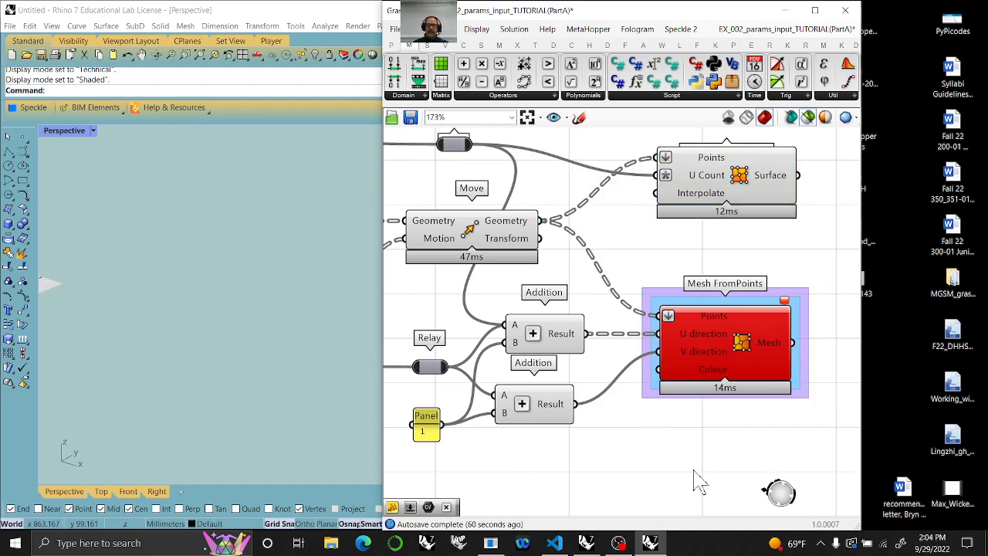
{"action": "left_click", "coordinate": [742, 347]}
{"action": "mouse_move", "coordinate": [790, 304]}
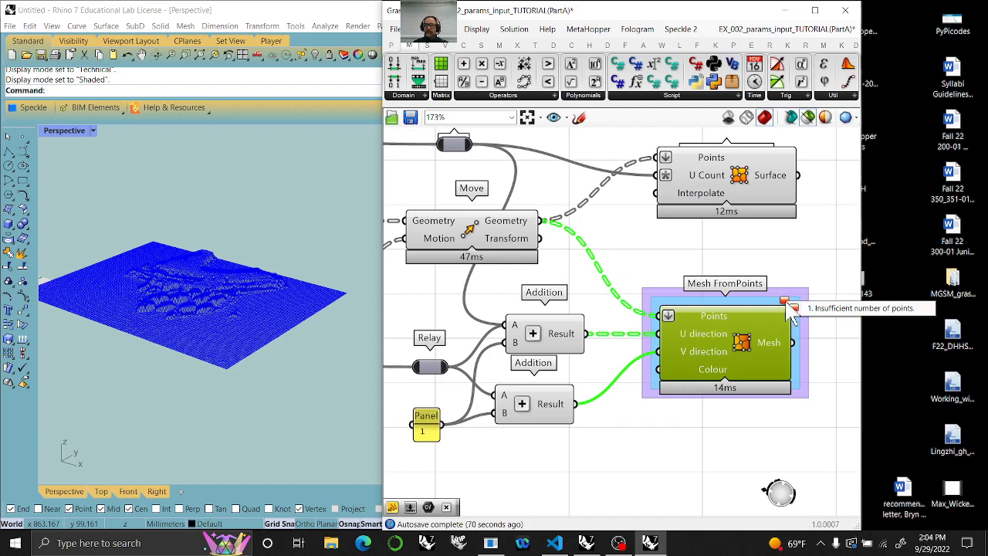
{"action": "left_click", "coordinate": [679, 459]}
Inspect the data tree of Move's Geometry output and trace the definition back to the Image Sampler
{"action": "right_click_drag", "start_coordinate": [617, 339], "coordinate": [713, 349]}
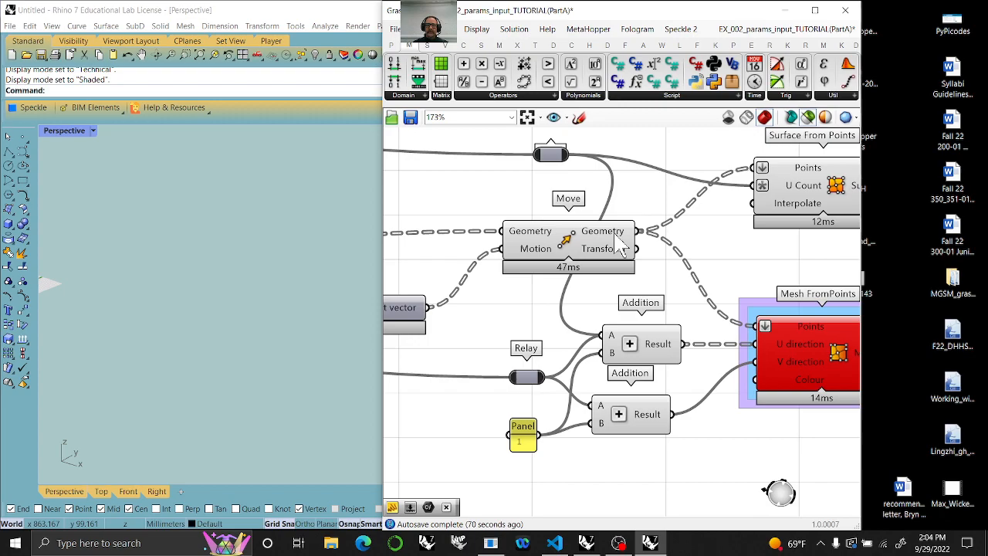
{"action": "mouse_move", "coordinate": [620, 245]}
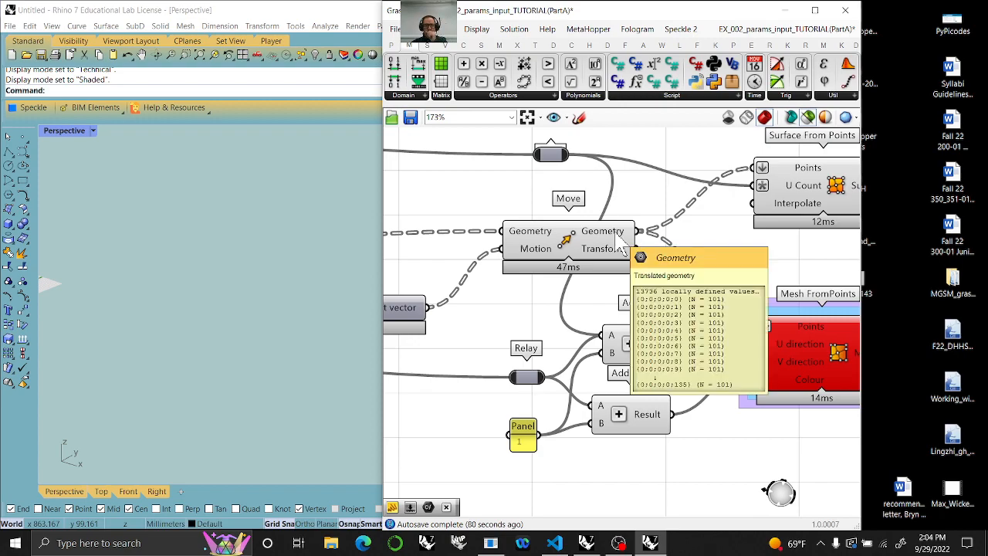
{"action": "scroll", "coordinate": [614, 336], "scroll_direction": "down", "scroll_amount": 5}
{"action": "scroll", "coordinate": [639, 332], "scroll_direction": "down", "scroll_amount": 2}
{"action": "right_click_drag", "start_coordinate": [574, 340], "coordinate": [690, 369]}
{"action": "right_click_drag", "start_coordinate": [574, 359], "coordinate": [656, 359]}
{"action": "scroll", "coordinate": [697, 351], "scroll_direction": "up", "scroll_amount": 3}
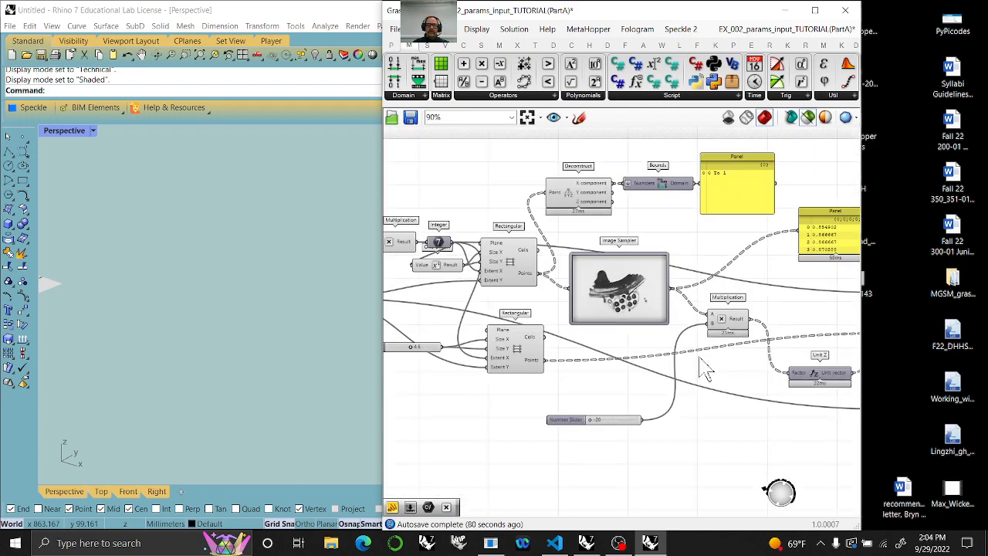
{"action": "left_click", "coordinate": [632, 289]}
Preview the Surface From Points result and examine its relief up close in the Perspective viewport
{"action": "right_click_drag", "start_coordinate": [739, 374], "coordinate": [538, 355]}
{"action": "right_click_drag", "start_coordinate": [657, 353], "coordinate": [486, 292]}
{"action": "left_click", "coordinate": [681, 236]}
{"action": "right_click_drag", "start_coordinate": [87, 280], "coordinate": [261, 323]}
{"action": "scroll", "coordinate": [149, 288], "scroll_direction": "up", "scroll_amount": 5}
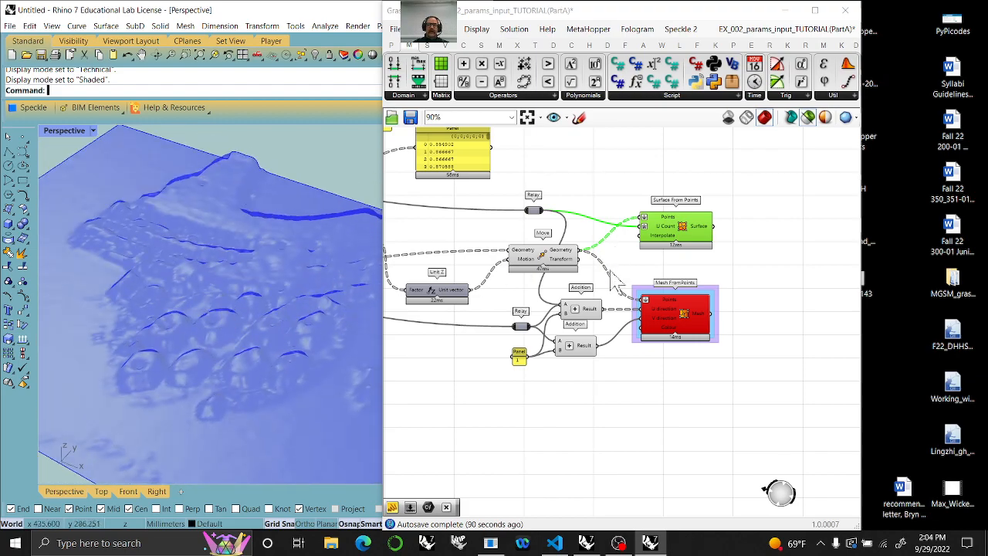
Read the 002_params_inputs exercise notes, including the list of ideas under "Consider a circle on every point"
{"action": "right_click_drag", "start_coordinate": [420, 406], "coordinate": [572, 392]}
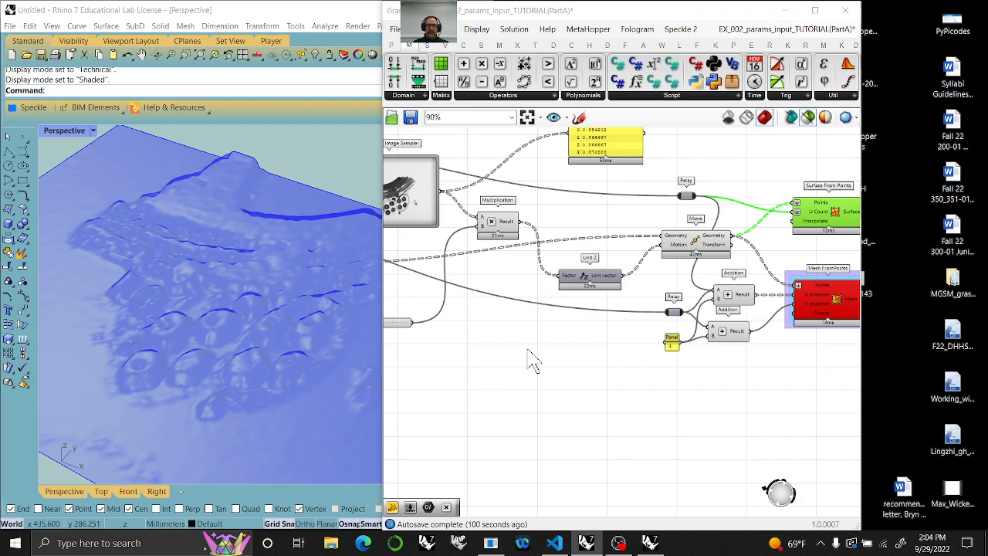
{"action": "scroll", "coordinate": [529, 355], "scroll_direction": "down", "scroll_amount": 3}
{"action": "scroll", "coordinate": [530, 355], "scroll_direction": "down", "scroll_amount": 1}
{"action": "right_click_drag", "start_coordinate": [530, 353], "coordinate": [685, 396]}
{"action": "scroll", "coordinate": [687, 397], "scroll_direction": "down", "scroll_amount": 3}
{"action": "right_click_drag", "start_coordinate": [525, 420], "coordinate": [609, 384]}
{"action": "scroll", "coordinate": [571, 355], "scroll_direction": "up", "scroll_amount": 2}
{"action": "scroll", "coordinate": [494, 386], "scroll_direction": "up", "scroll_amount": 3}
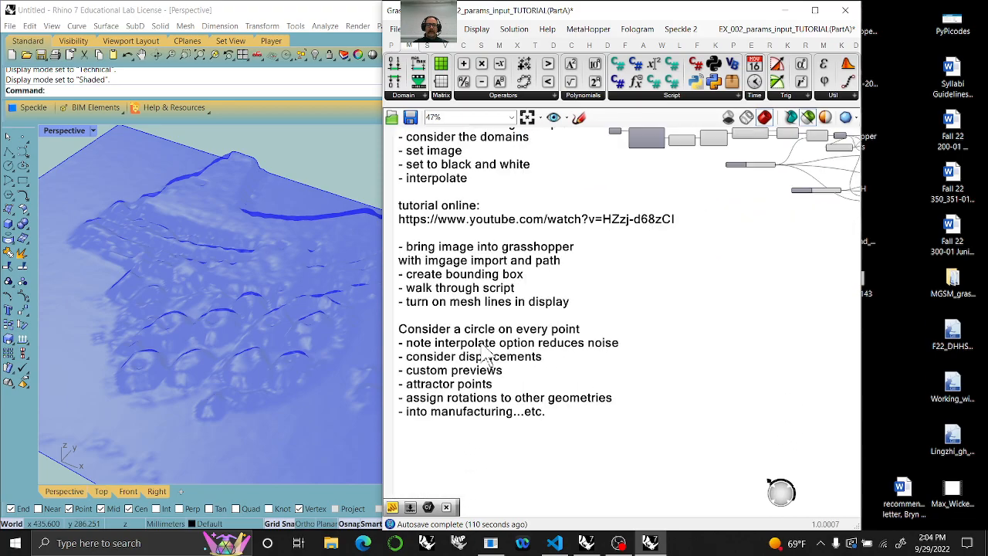
{"action": "right_click_drag", "start_coordinate": [488, 357], "coordinate": [587, 280]}
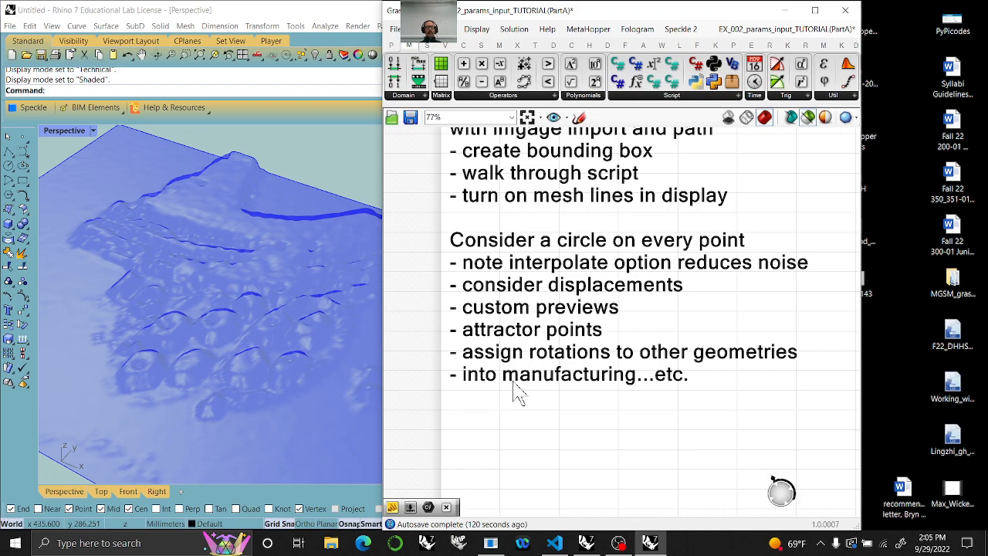
Compare the surface relief seen from a lower angle with the source picture in the Image Sampler
{"action": "scroll", "coordinate": [513, 367], "scroll_direction": "down", "scroll_amount": 4}
{"action": "right_click_drag", "start_coordinate": [612, 325], "coordinate": [417, 421]}
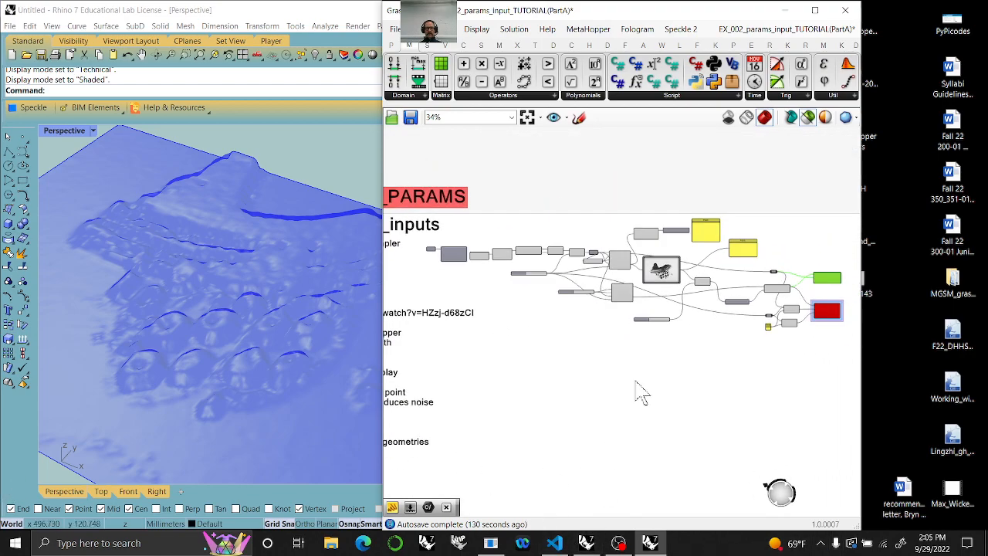
{"action": "left_click", "coordinate": [216, 336]}
{"action": "right_click_drag", "start_coordinate": [220, 347], "coordinate": [210, 293]}
{"action": "scroll", "coordinate": [668, 289], "scroll_direction": "up", "scroll_amount": 2}
{"action": "scroll", "coordinate": [665, 287], "scroll_direction": "up", "scroll_amount": 5}
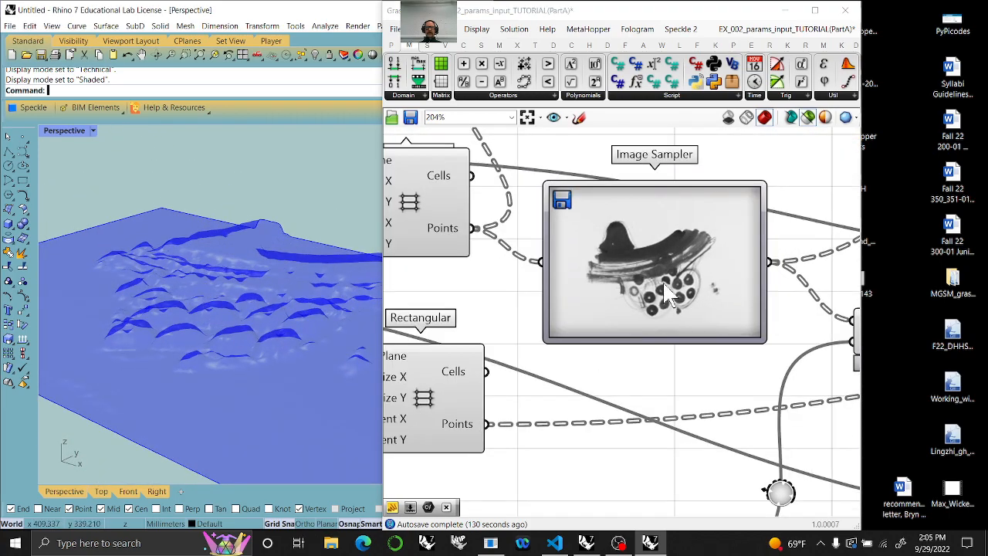
{"action": "scroll", "coordinate": [649, 287], "scroll_direction": "up", "scroll_amount": 1}
{"action": "right_click_drag", "start_coordinate": [630, 287], "coordinate": [624, 282]}
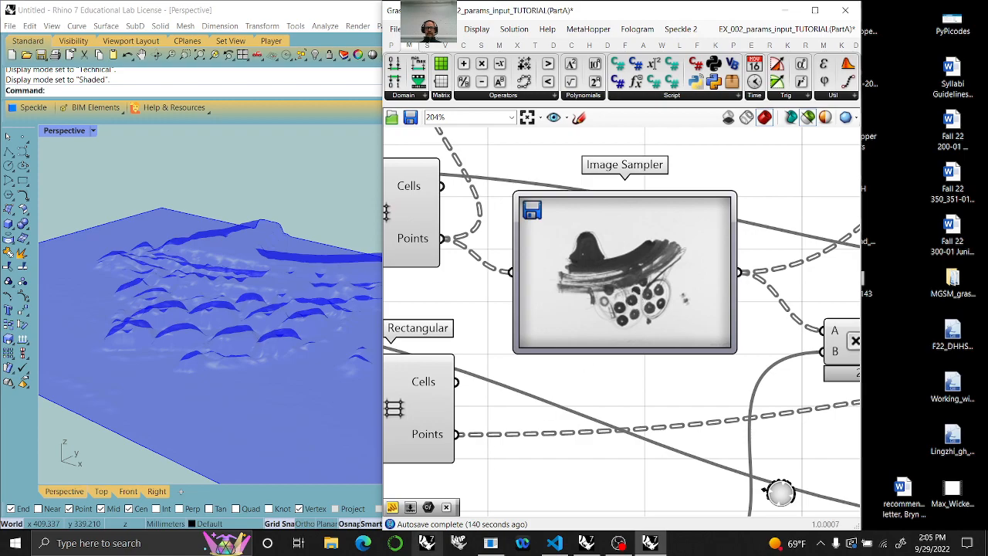
{"action": "mouse_move", "coordinate": [651, 541]}
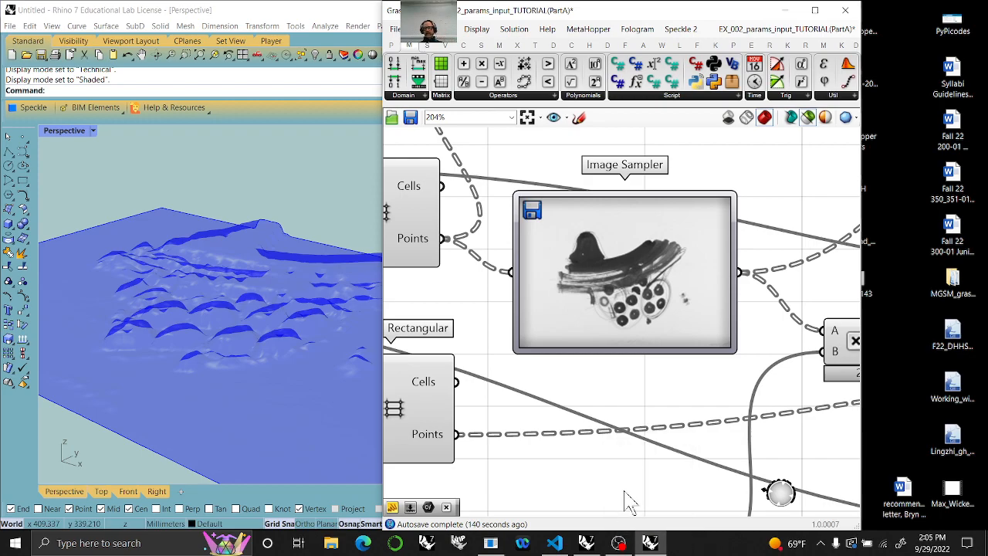
Nudge Surface From Points slightly and preview only the Mesh FromPoints mesh from a raised angle in Perspective
{"action": "scroll", "coordinate": [622, 491], "scroll_direction": "down", "scroll_amount": 5}
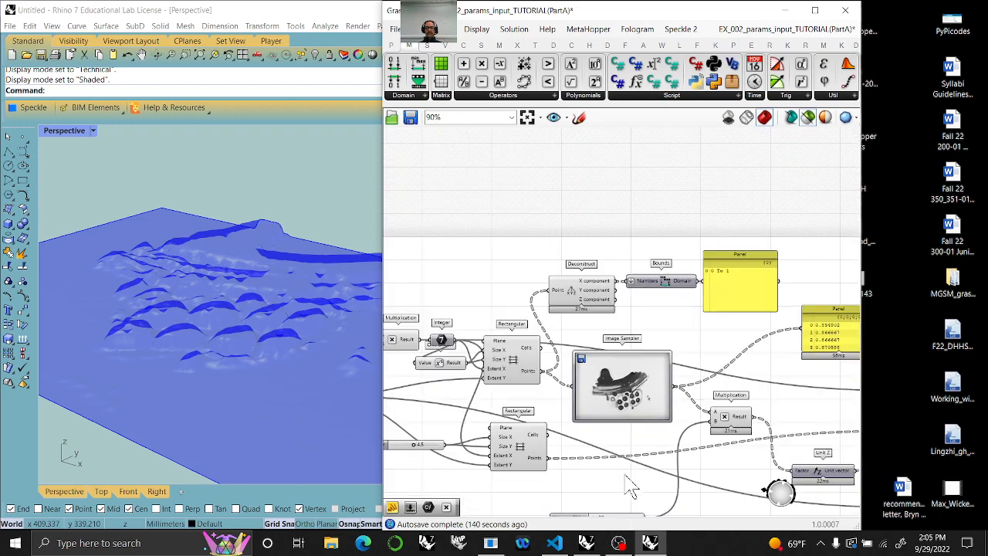
{"action": "right_click_drag", "start_coordinate": [658, 359], "coordinate": [573, 389]}
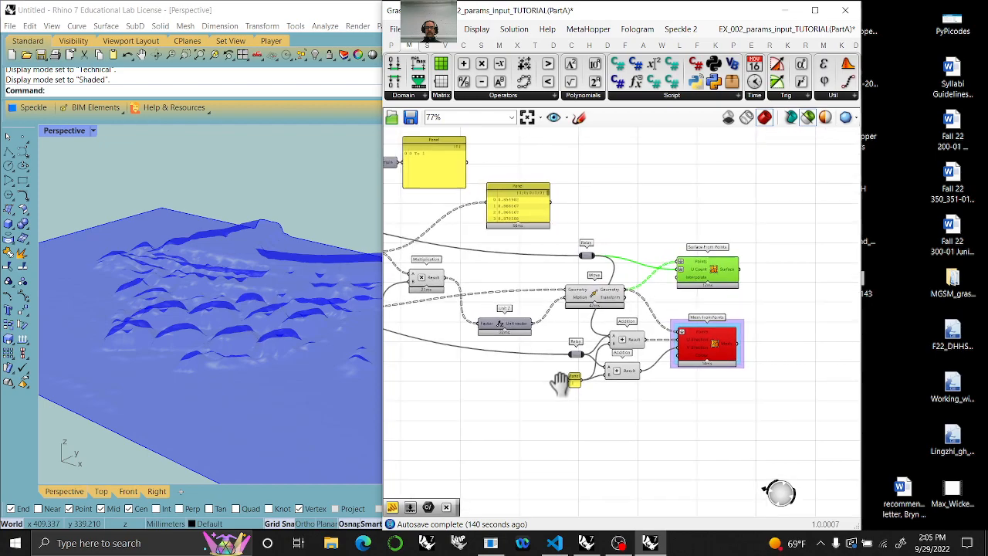
{"action": "left_click_drag", "start_coordinate": [762, 396], "coordinate": [697, 287]}
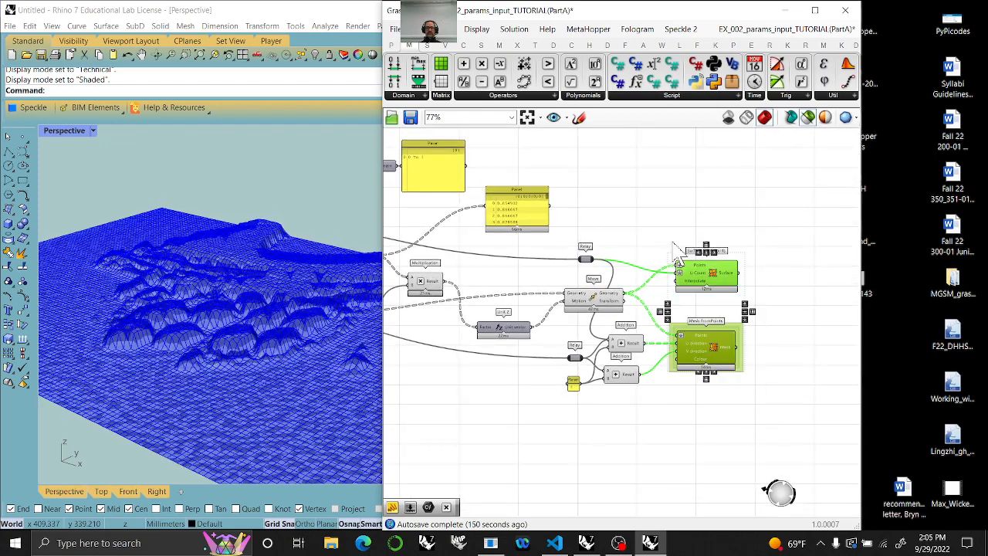
{"action": "left_click", "coordinate": [792, 263]}
{"action": "left_click_drag", "start_coordinate": [719, 271], "coordinate": [715, 268]}
{"action": "left_click", "coordinate": [716, 355]}
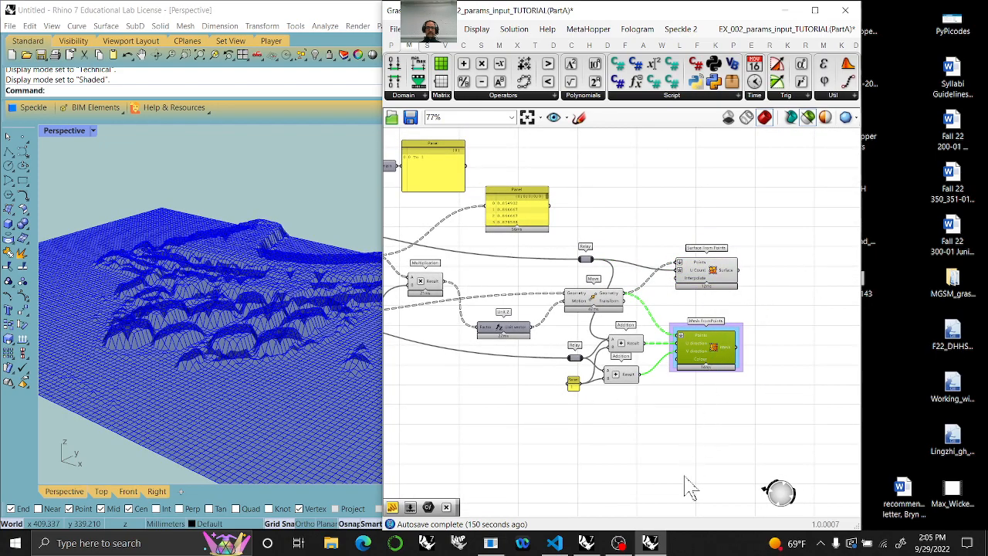
{"action": "left_click", "coordinate": [451, 409]}
{"action": "left_click", "coordinate": [690, 355]}
{"action": "right_click_drag", "start_coordinate": [322, 331], "coordinate": [260, 342]}
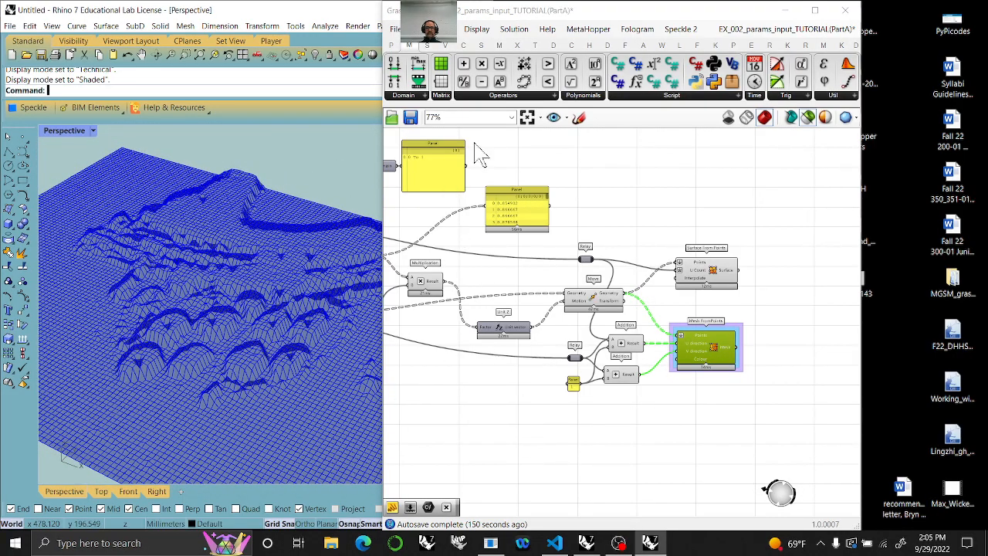
Switch to the stream chat and write the message "thanks for watching"
{"action": "left_click", "coordinate": [527, 117]}
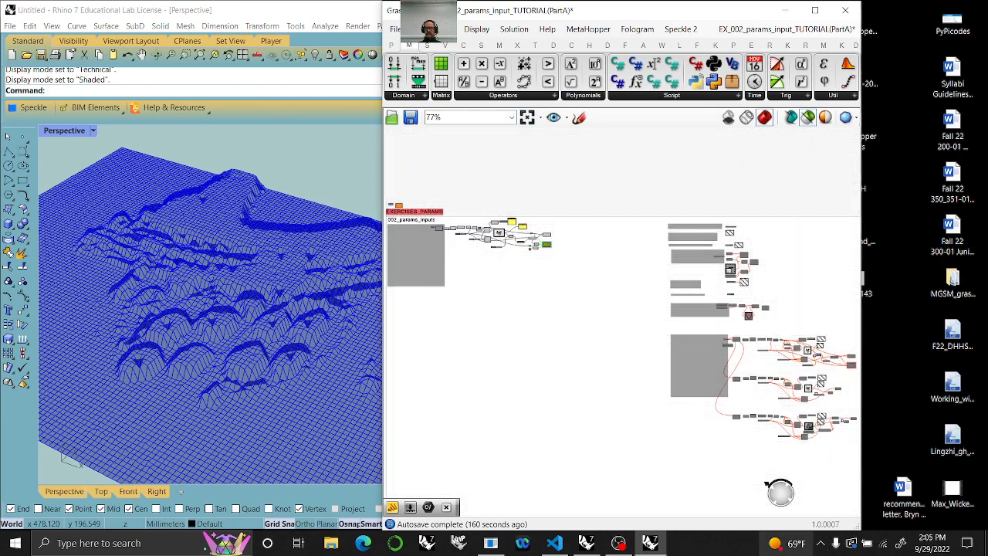
{"action": "left_click", "coordinate": [619, 543]}
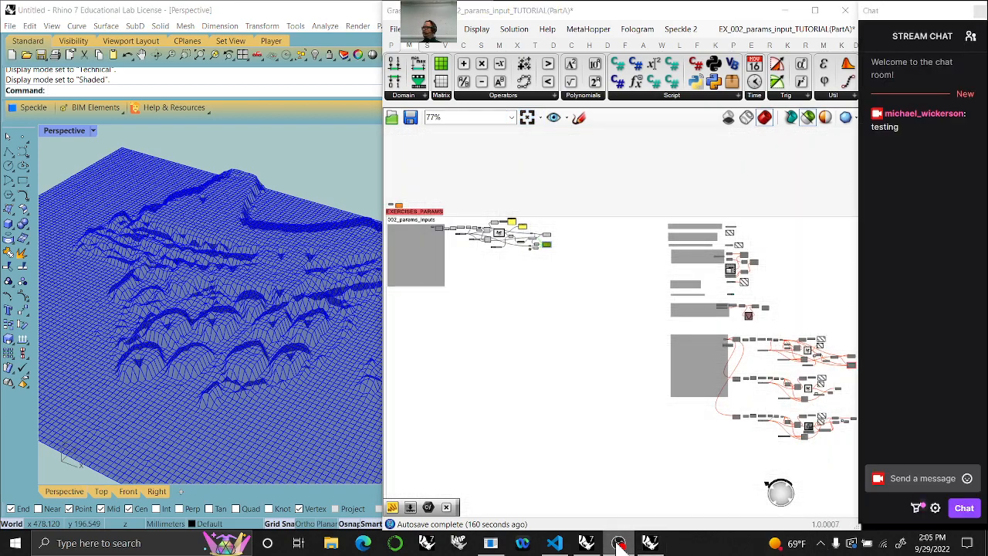
{"action": "left_click", "coordinate": [619, 543]}
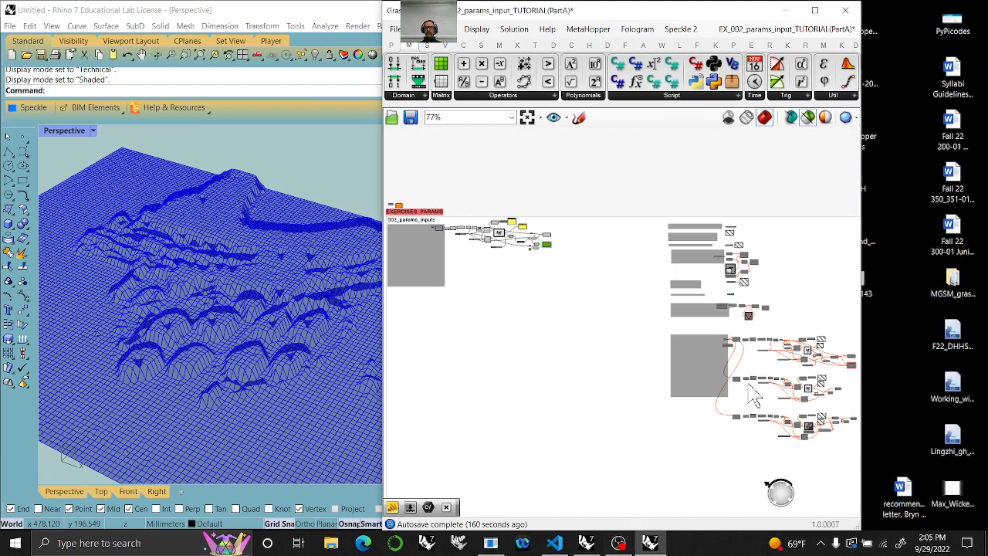
{"action": "left_click", "coordinate": [621, 544]}
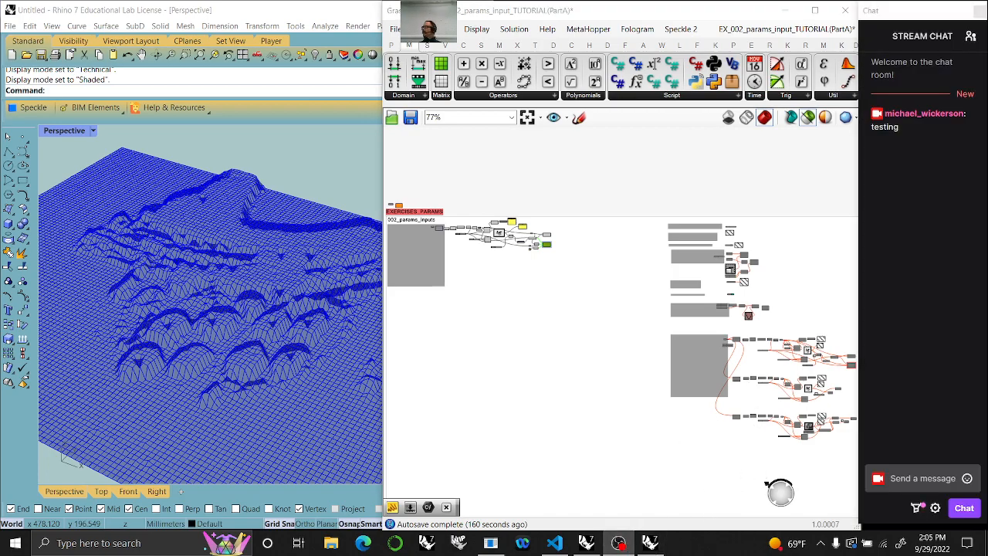
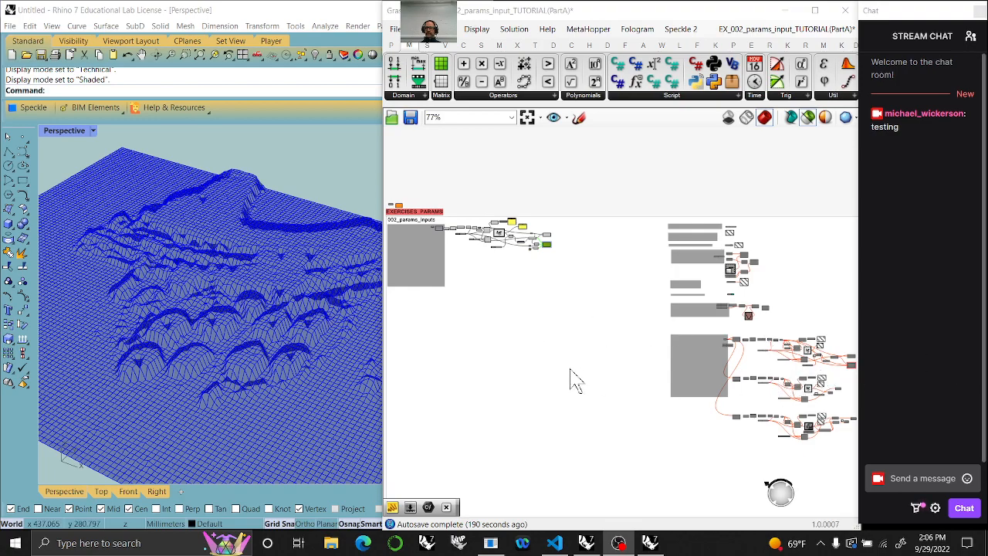
{"action": "left_click", "coordinate": [913, 477]}
{"action": "type", "text": "thanks for watching"}
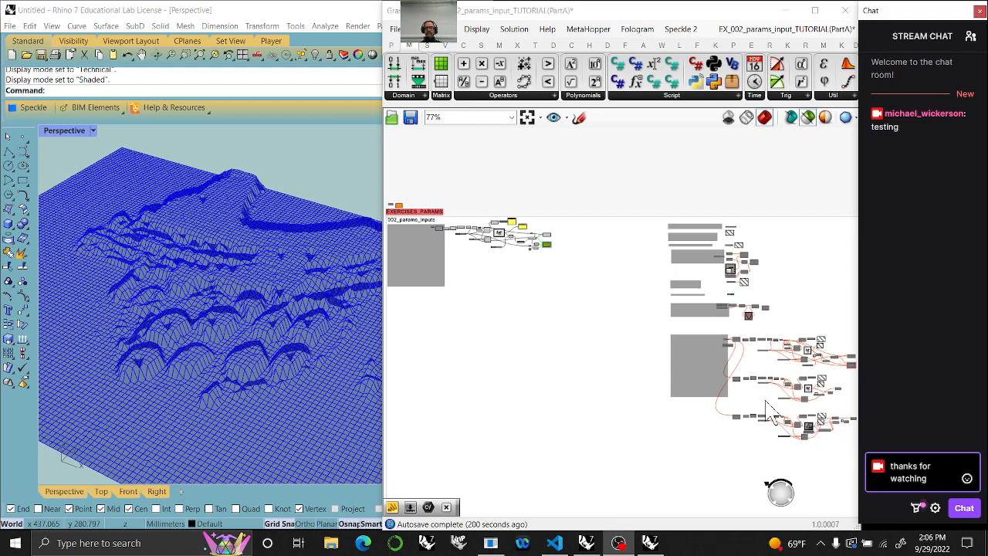
Send the drafted message to the stream chat and leave the streaming window in front
{"action": "right_click_drag", "start_coordinate": [452, 255], "coordinate": [604, 325]}
{"action": "scroll", "coordinate": [621, 304], "scroll_direction": "up", "scroll_amount": 3}
{"action": "scroll", "coordinate": [662, 328], "scroll_direction": "up", "scroll_amount": 2}
{"action": "right_click_drag", "start_coordinate": [682, 347], "coordinate": [701, 298]}
{"action": "scroll", "coordinate": [701, 299], "scroll_direction": "down", "scroll_amount": 2}
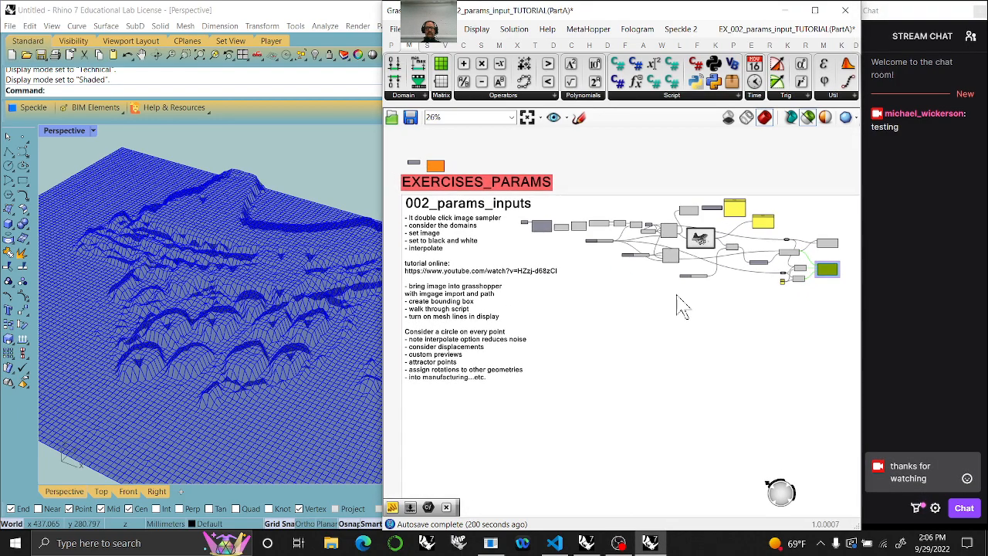
{"action": "left_click", "coordinate": [964, 507]}
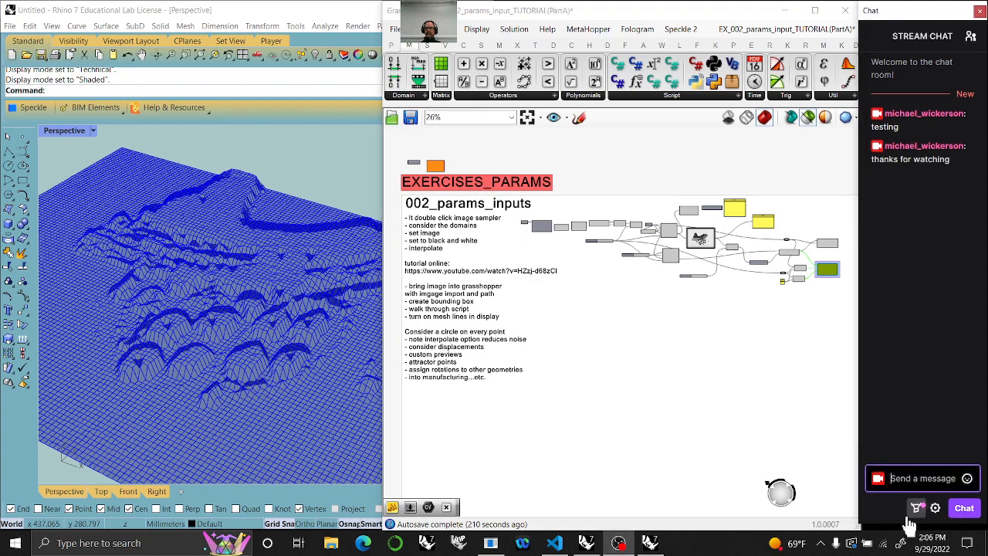
{"action": "left_click", "coordinate": [618, 543]}
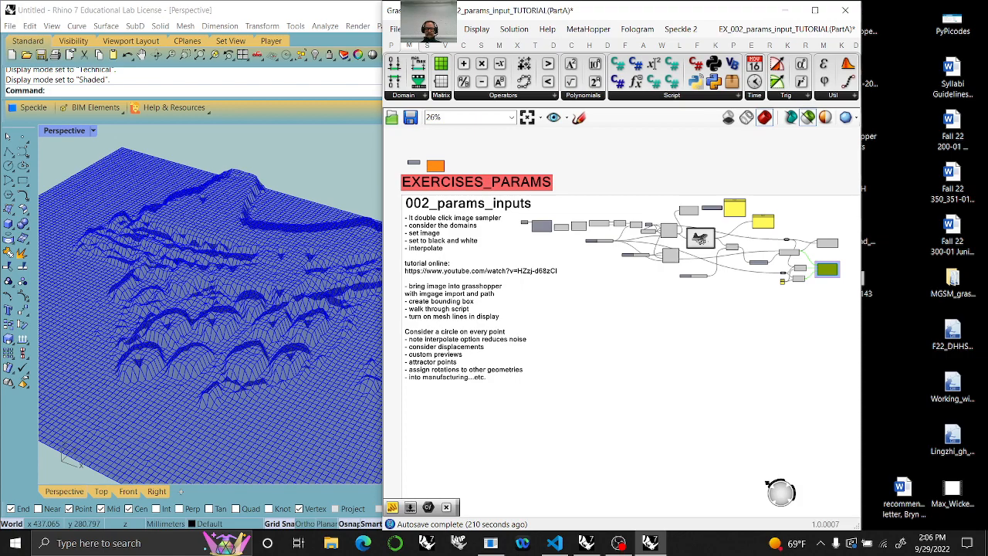
{"action": "left_click", "coordinate": [618, 543]}
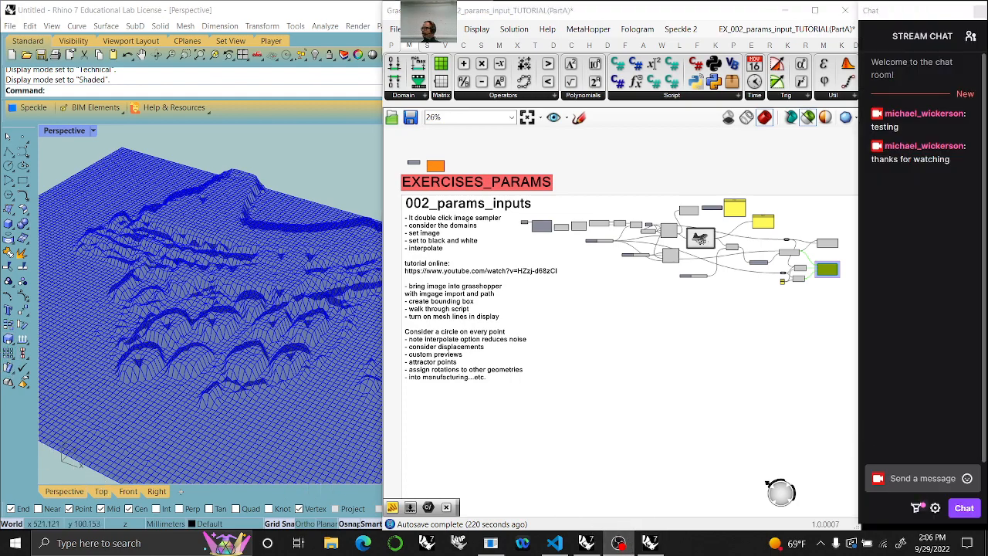